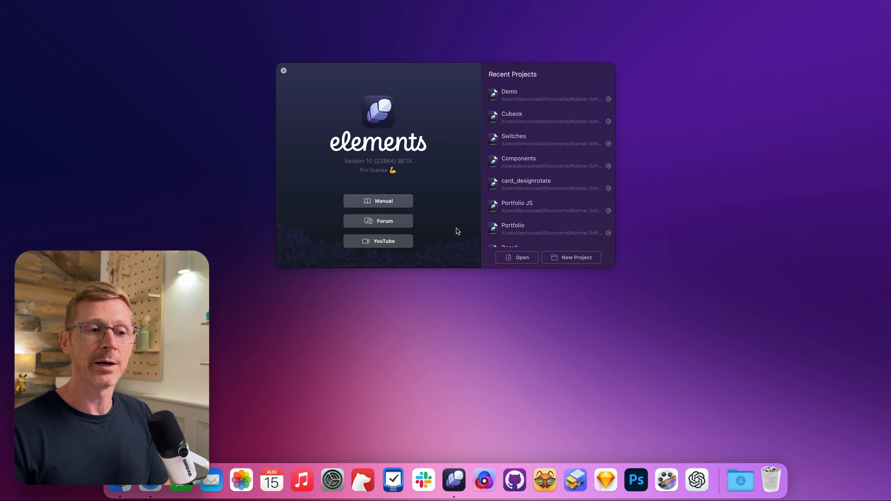
# Open the Demo project and add a Section component to the Home page
pyautogui.doubleClick(553, 101)
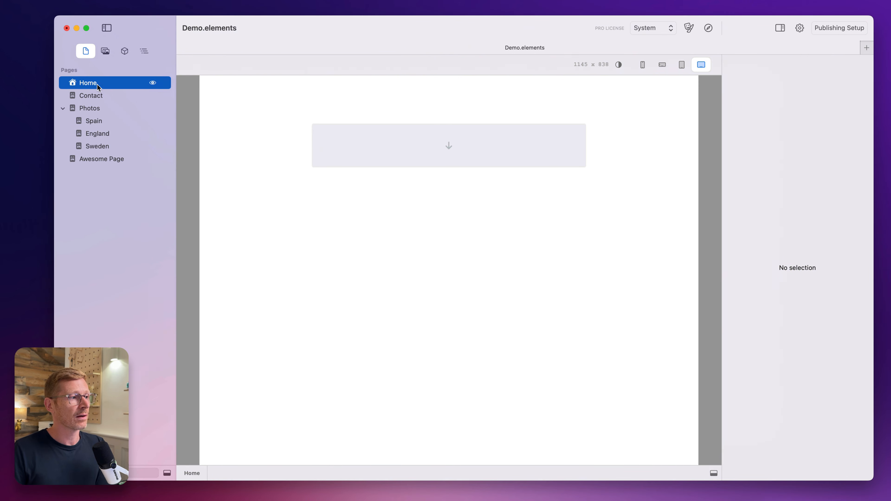
pyautogui.click(105, 53)
pyautogui.click(85, 51)
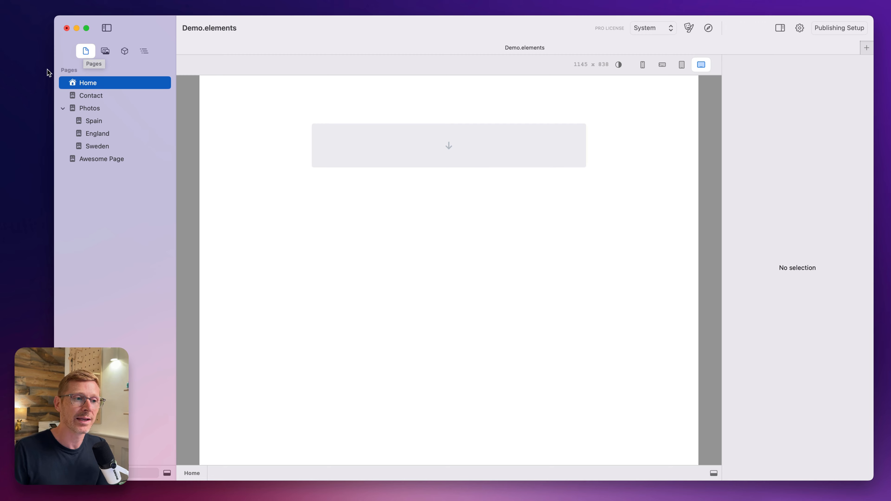
pyautogui.moveTo(448, 29); pyautogui.dragTo(448, 29)
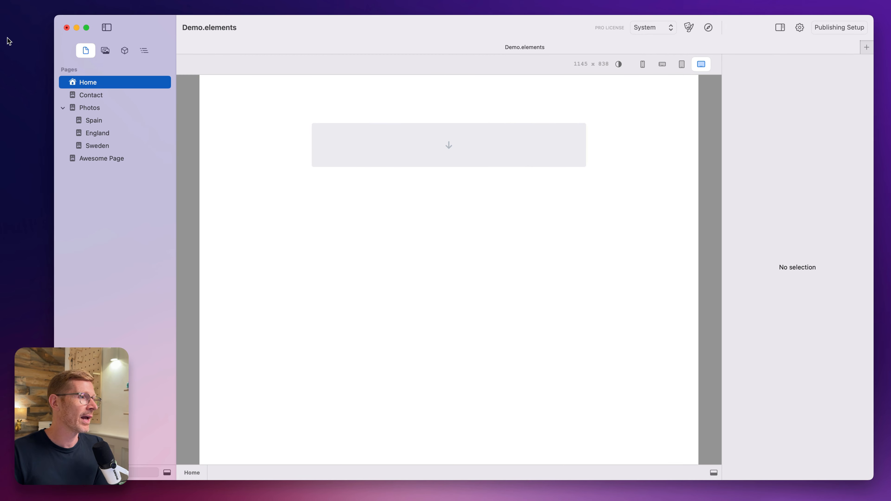
pyautogui.click(124, 51)
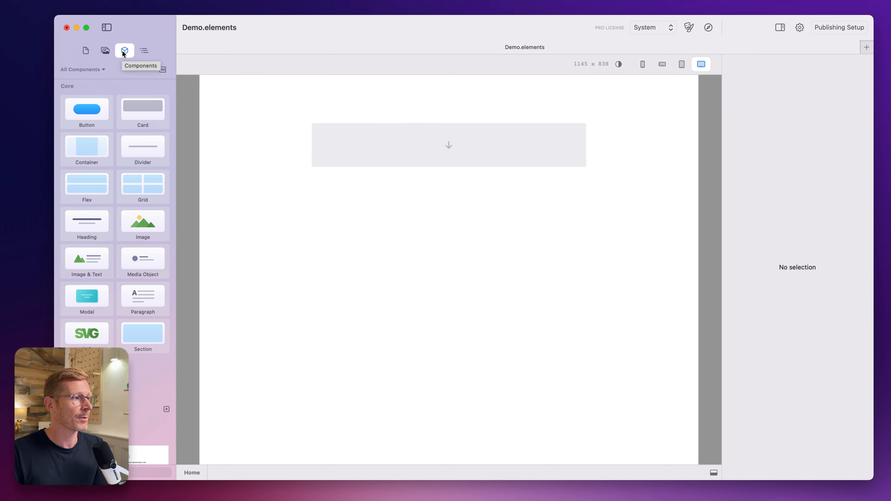
pyautogui.moveTo(135, 336); pyautogui.dragTo(593, 157)
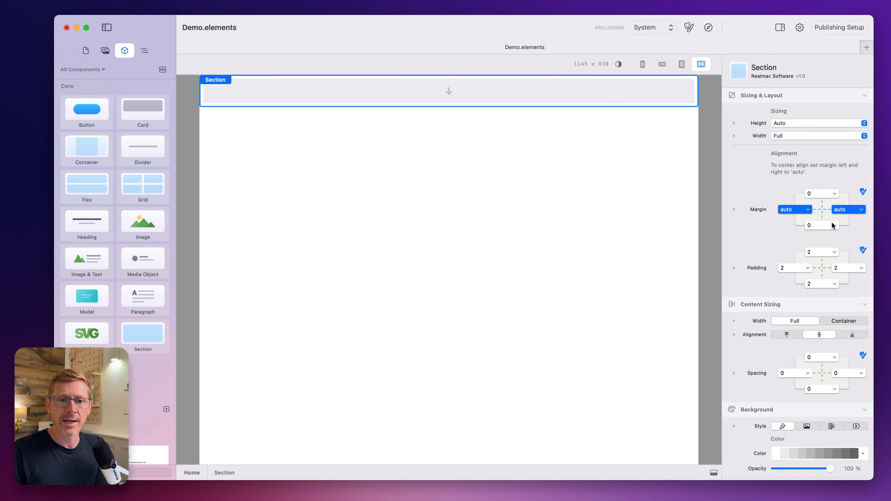
# Link the section's top and bottom padding, trying 40 before setting both back to 2
pyautogui.click(819, 264)
pyautogui.click(829, 254)
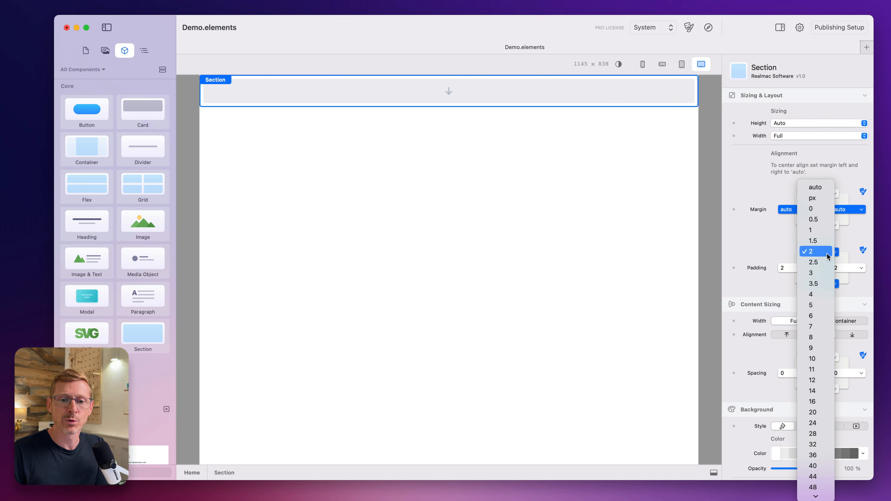
pyautogui.click(812, 465)
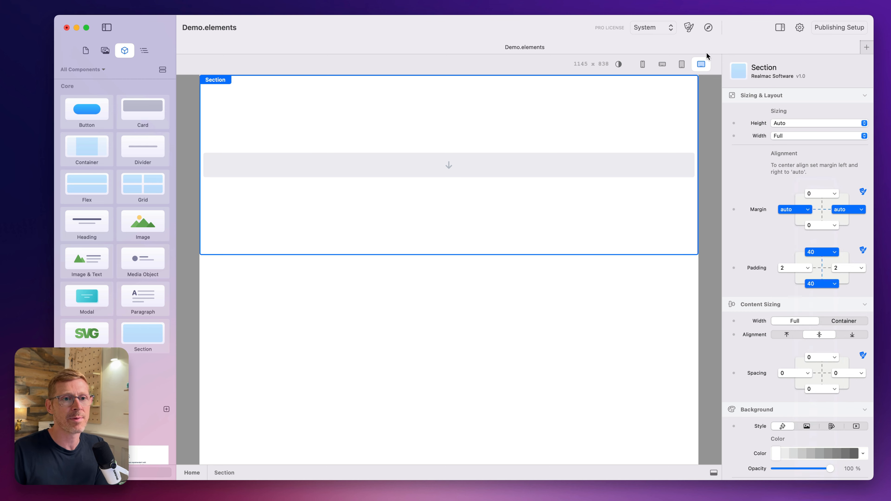
pyautogui.click(821, 252)
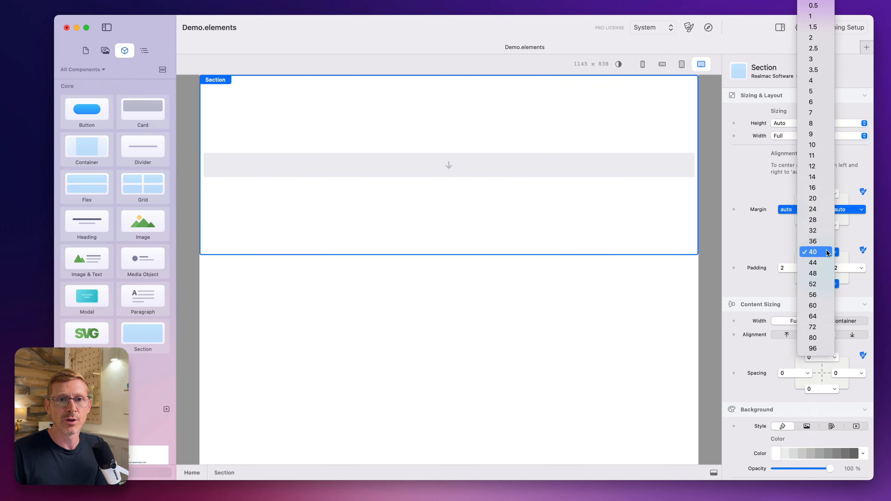
pyautogui.click(813, 38)
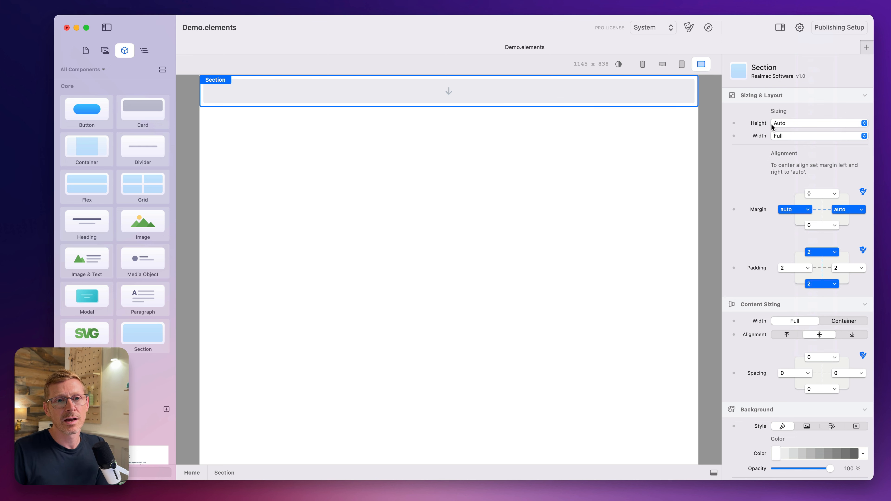
# Set the section's height to Screen and change its background style to image
pyautogui.click(798, 123)
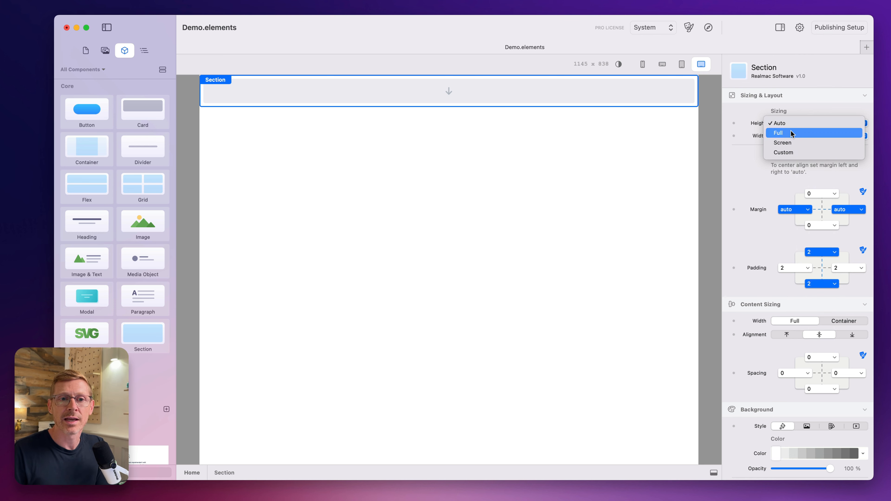
pyautogui.click(813, 142)
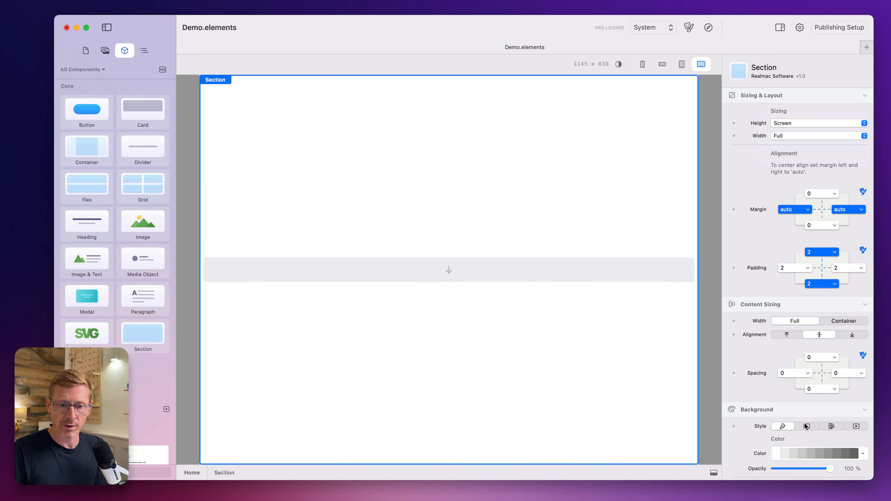
pyautogui.click(813, 427)
pyautogui.scroll(-5, 802, 392)
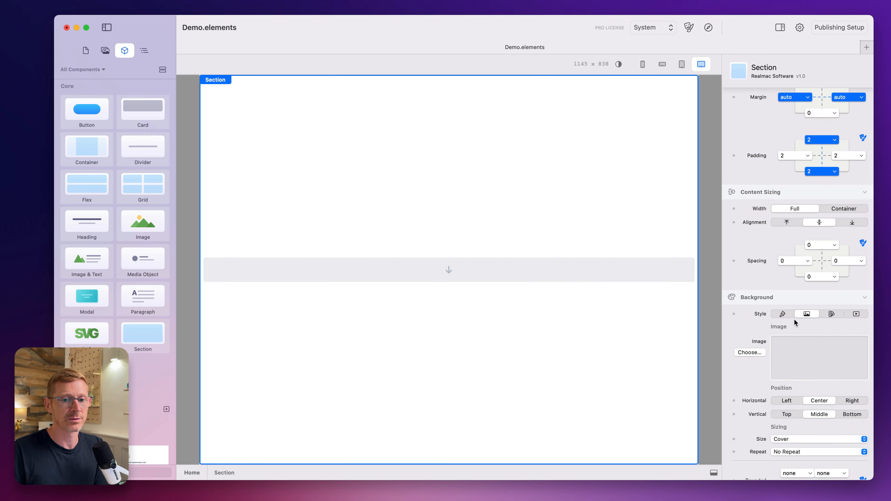
# Try the color, image, gradient and video background styles on the section
pyautogui.click(789, 314)
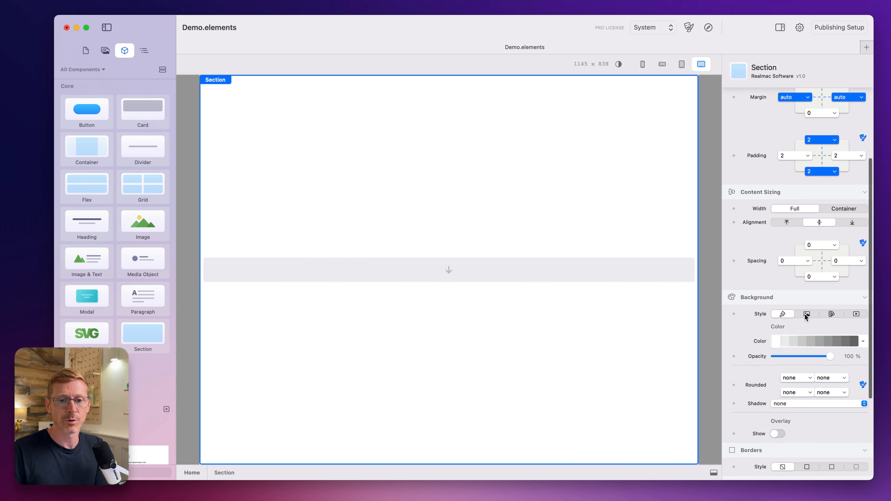
pyautogui.click(807, 314)
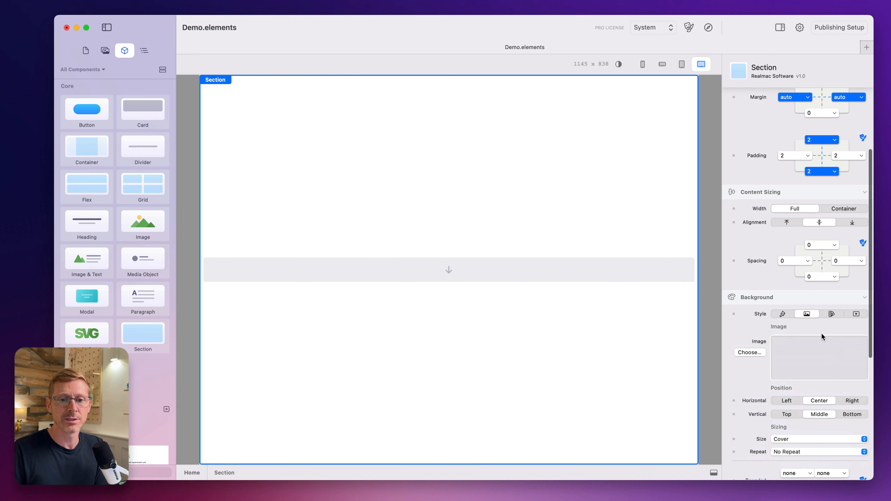
pyautogui.click(831, 314)
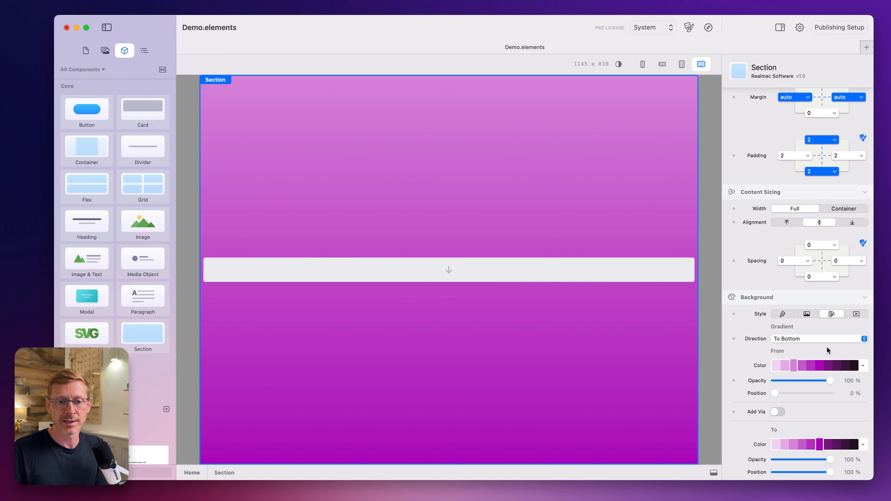
pyautogui.click(856, 314)
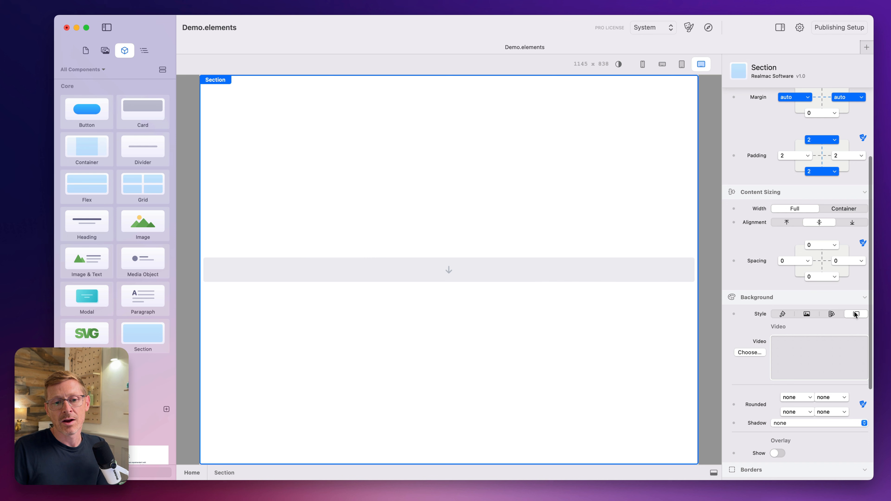
# Set the section's background style to image and use banner.jpg from the project resources as the picture
pyautogui.click(804, 318)
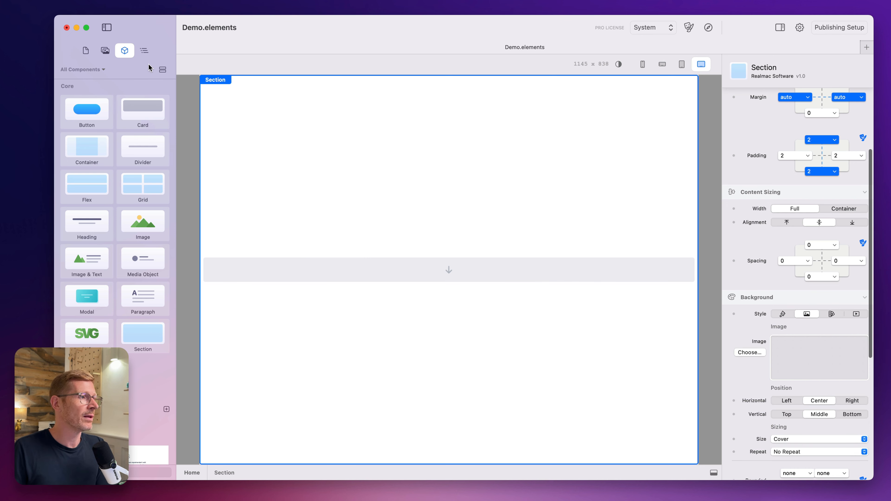
pyautogui.click(105, 50)
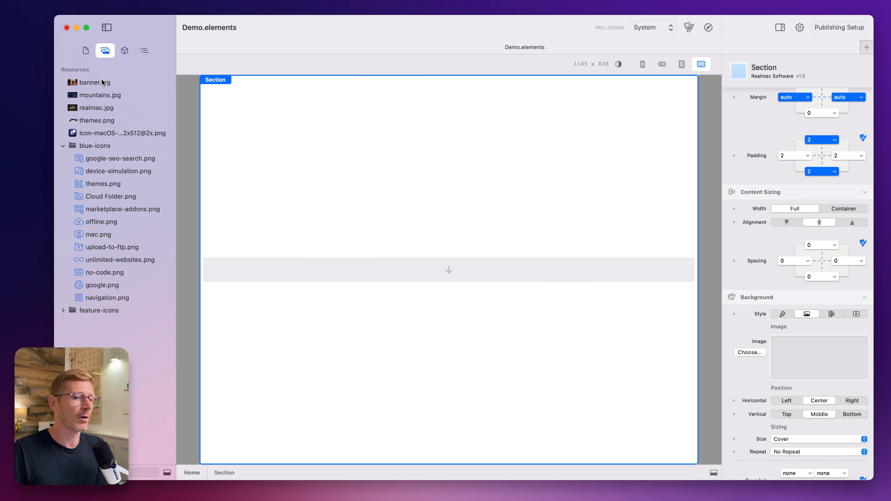
pyautogui.moveTo(102, 83); pyautogui.dragTo(823, 352)
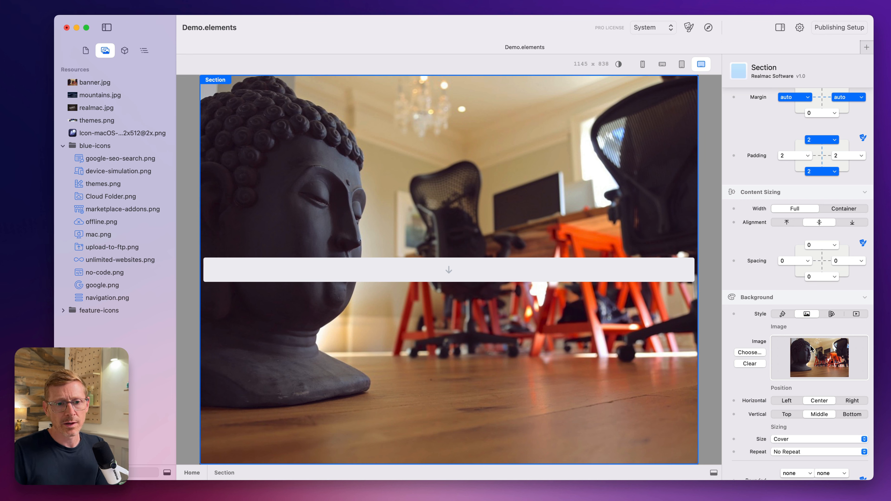
# Try a custom width on the section and return it to Full
pyautogui.scroll(5, 797, 347)
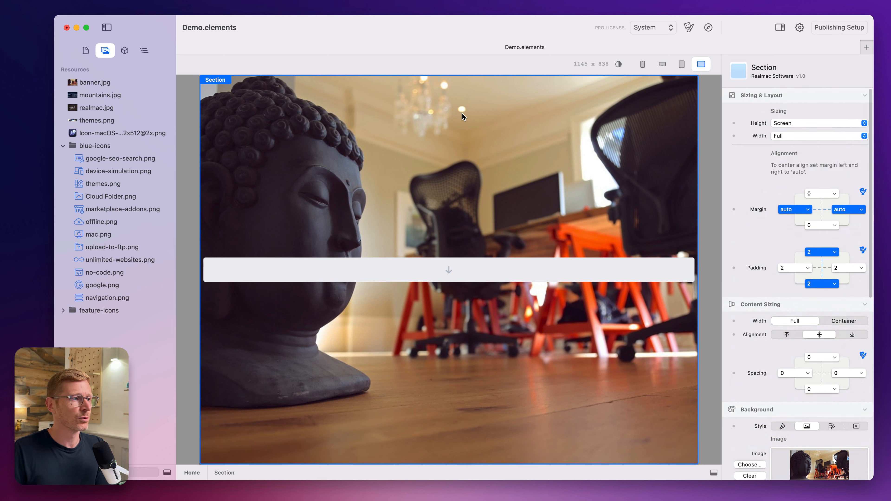
pyautogui.click(806, 137)
pyautogui.click(811, 155)
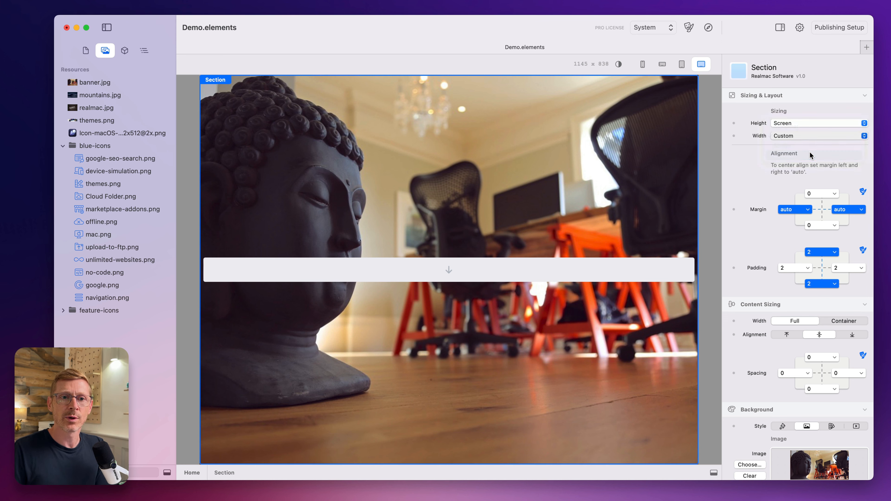
pyautogui.click(782, 135)
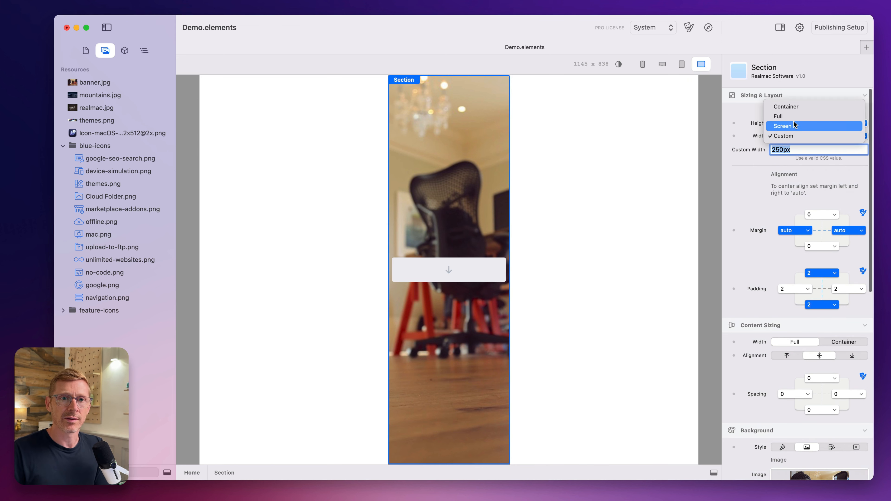
pyautogui.click(799, 115)
# Give the section a custom height of 600px
pyautogui.click(793, 125)
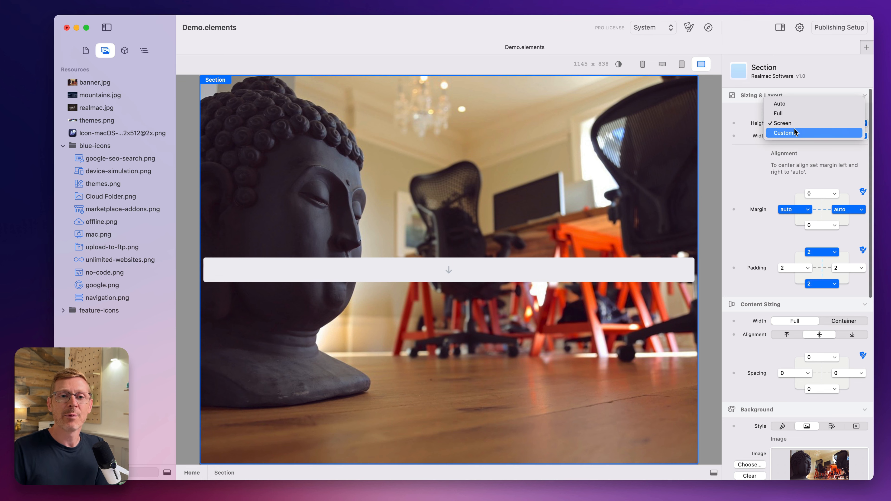
pyautogui.click(792, 133)
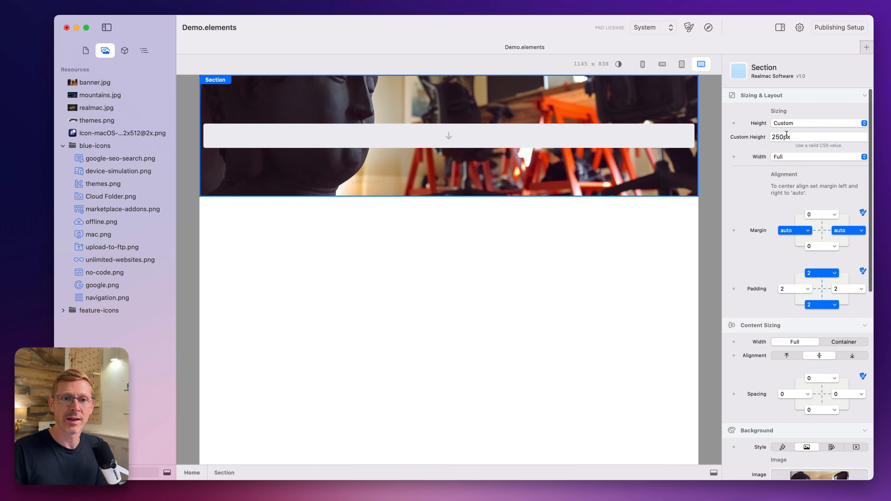
pyautogui.moveTo(785, 137); pyautogui.dragTo(772, 136)
pyautogui.write('60')
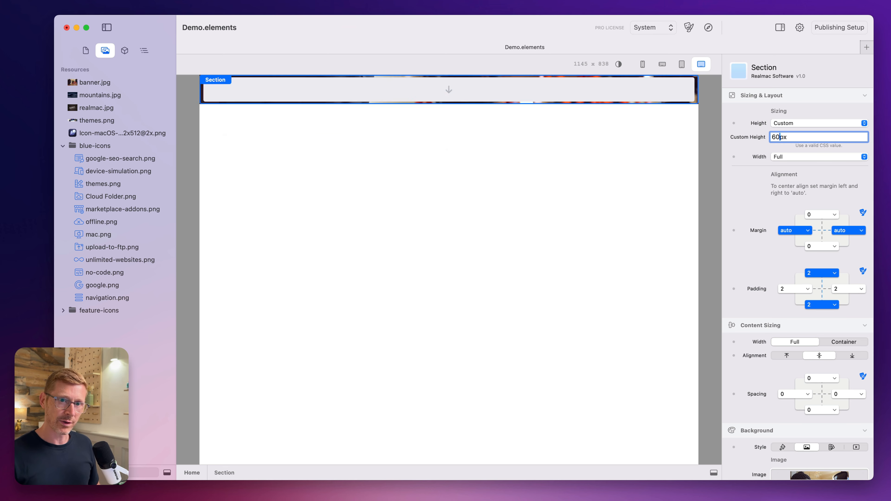
pyautogui.write('0')
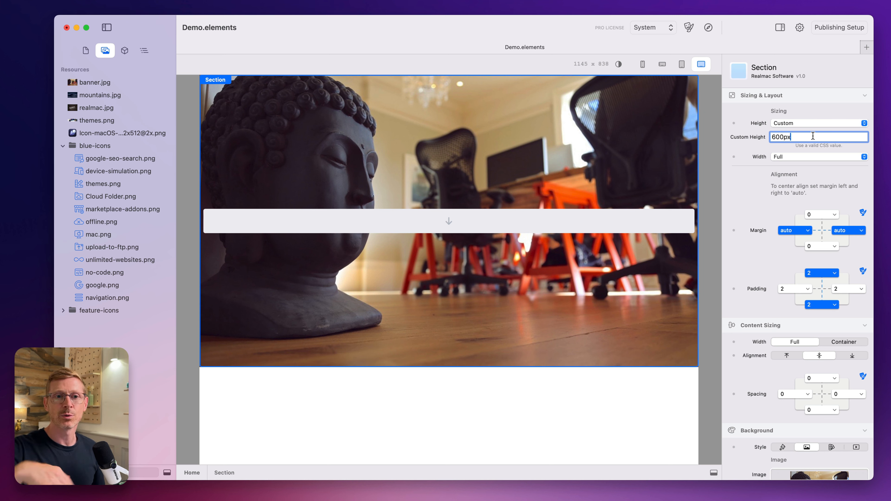
# Set the section's height to Auto and its linked top and bottom padding to 40
pyautogui.click(815, 124)
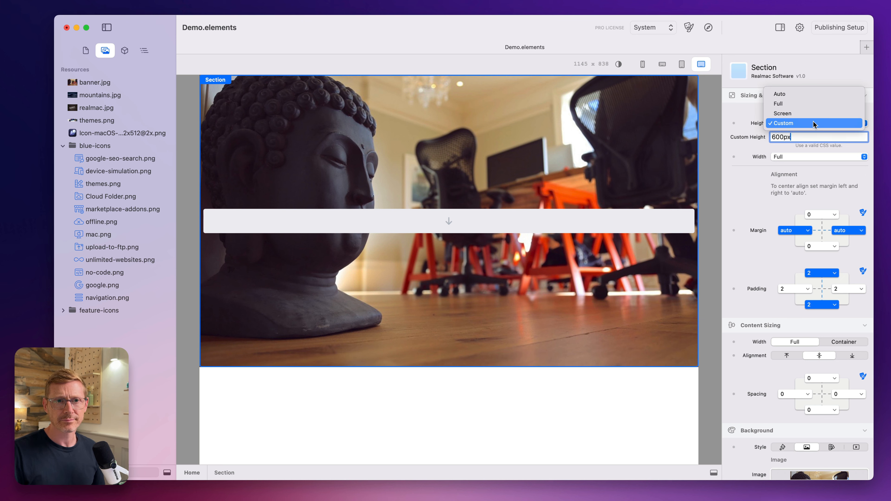
pyautogui.click(820, 94)
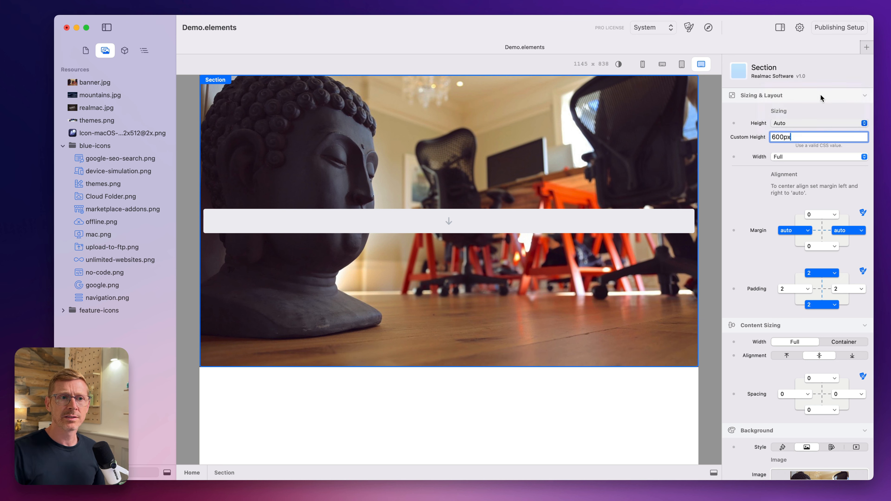
pyautogui.click(826, 252)
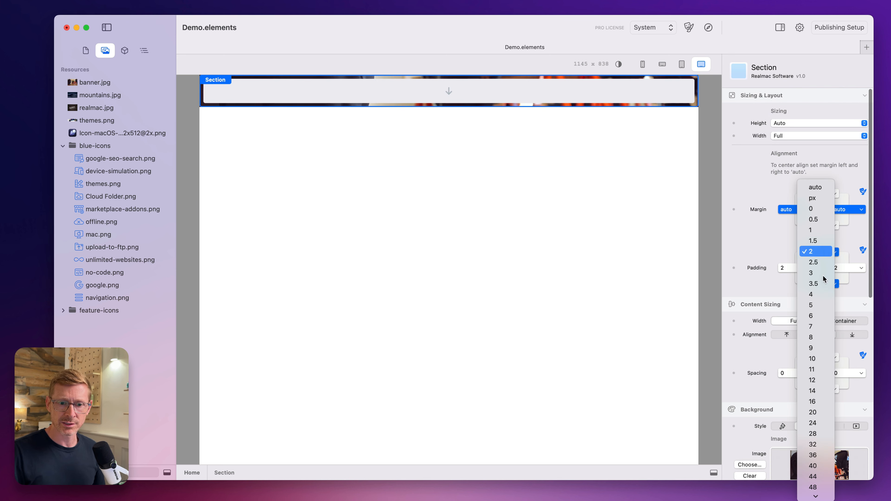
pyautogui.click(827, 416)
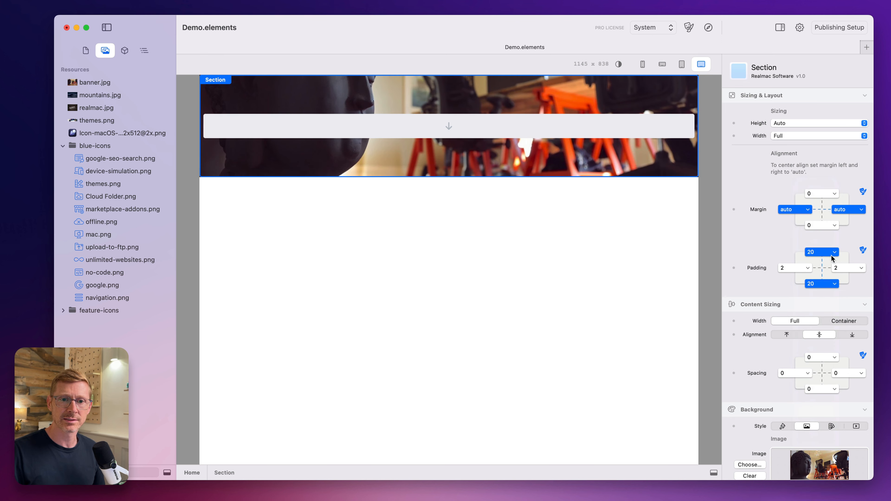
pyautogui.click(826, 252)
pyautogui.click(821, 309)
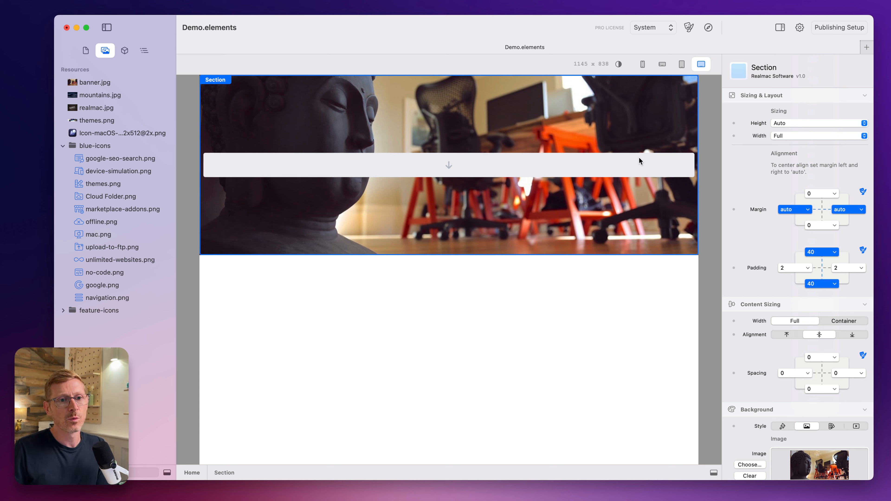
# Add a Paragraph component inside the section and set its text color to white
pyautogui.click(86, 50)
pyautogui.click(123, 55)
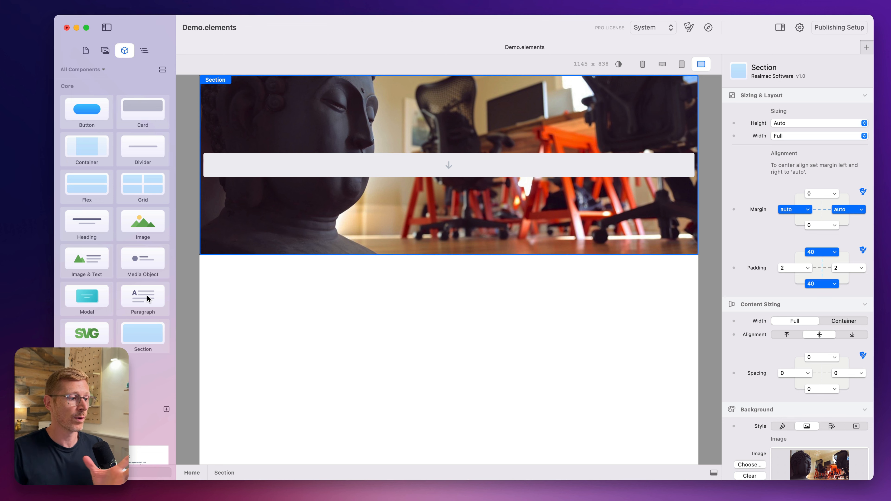
pyautogui.moveTo(147, 297); pyautogui.dragTo(395, 179)
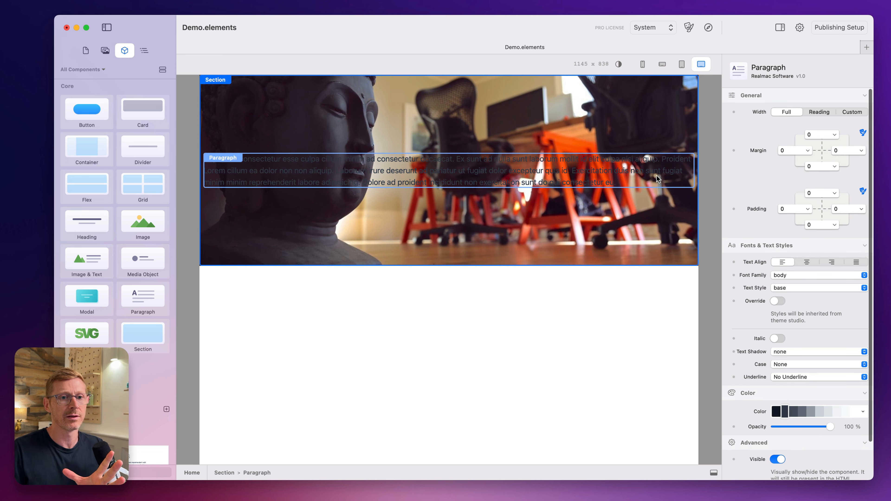
pyautogui.click(854, 413)
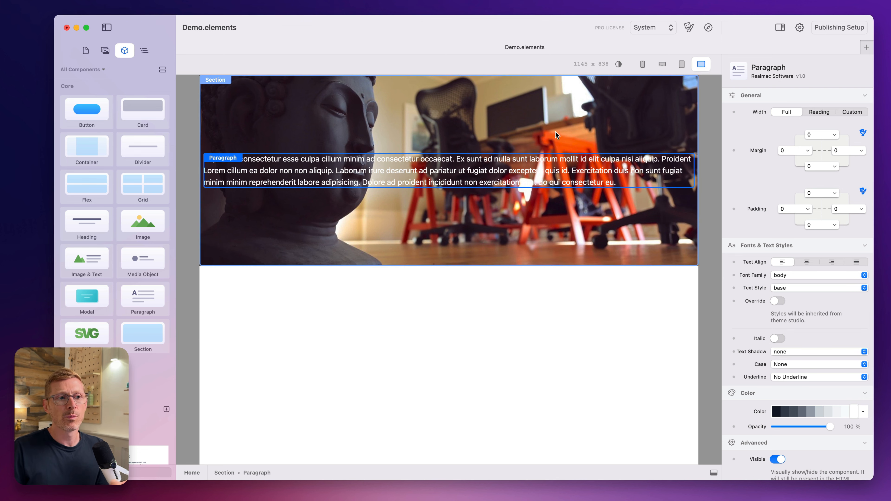
# Set the section's content width to Container and compare it with Full on a wider canvas and window
pyautogui.click(574, 122)
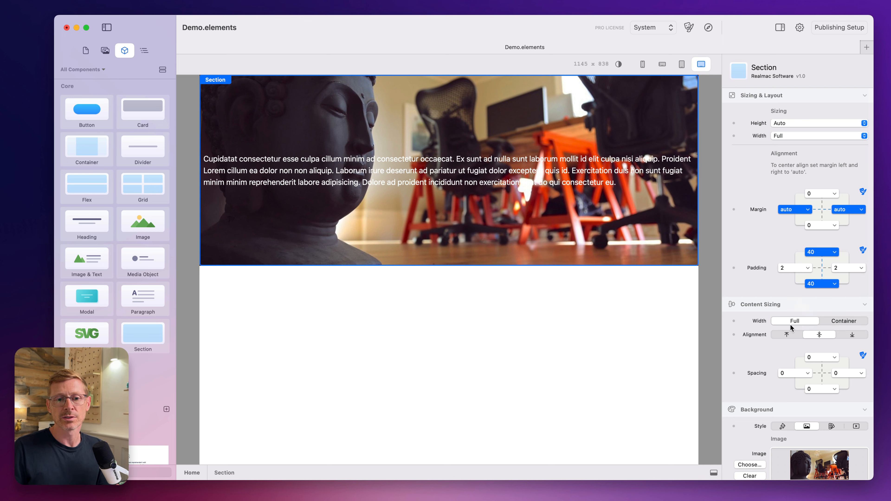
pyautogui.click(834, 323)
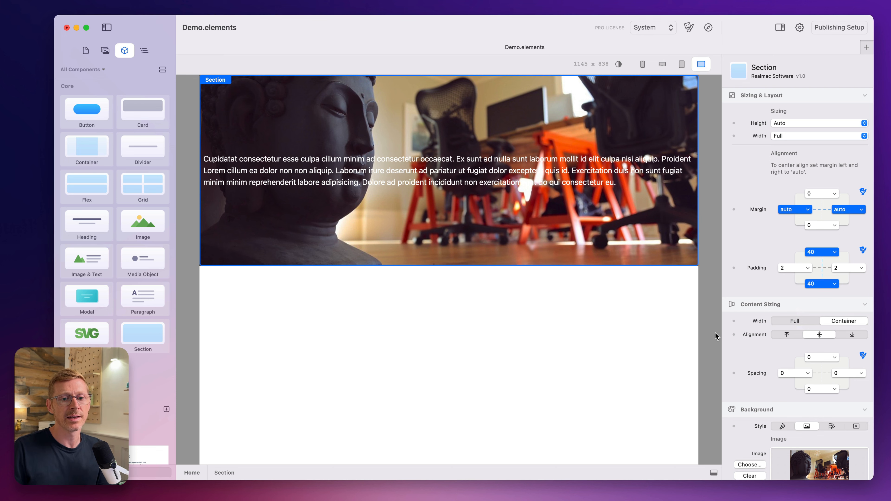
pyautogui.moveTo(700, 335); pyautogui.dragTo(773, 347)
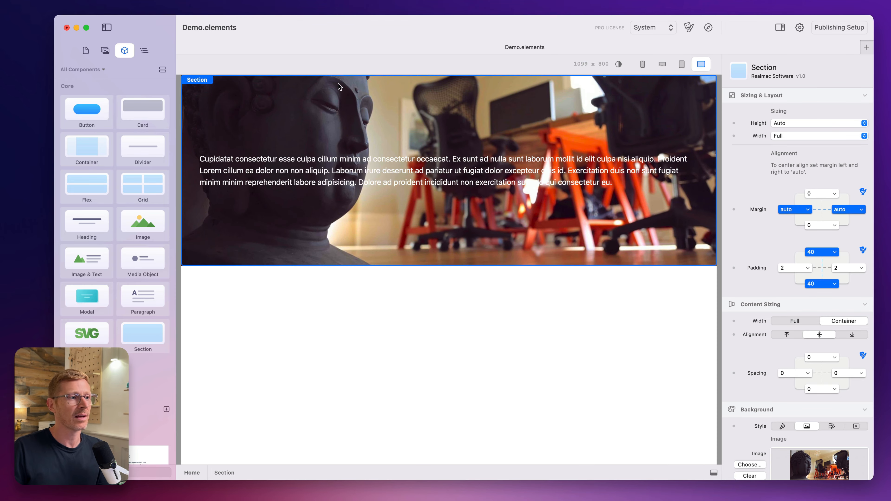
pyautogui.moveTo(57, 19); pyautogui.dragTo(2, 20)
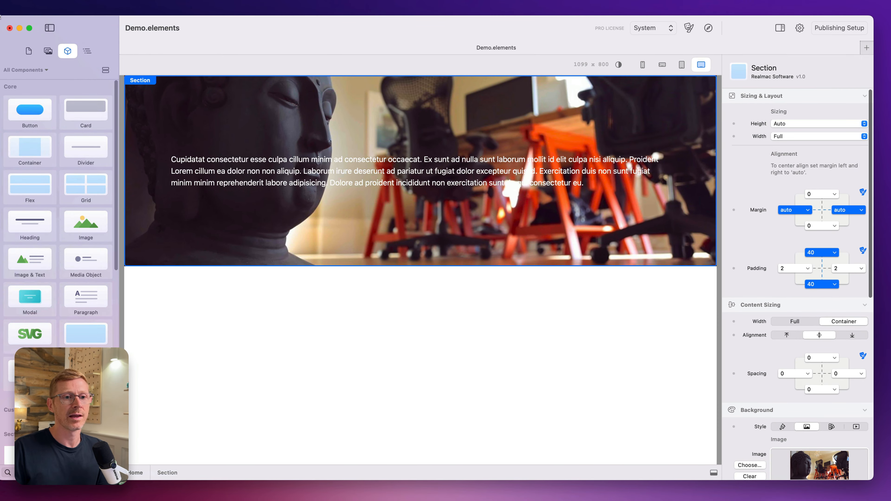
pyautogui.click(805, 323)
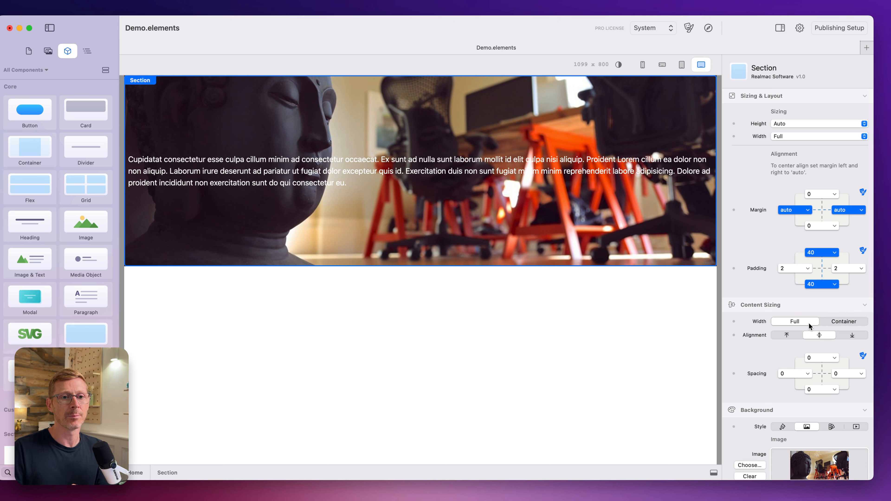
pyautogui.click(834, 325)
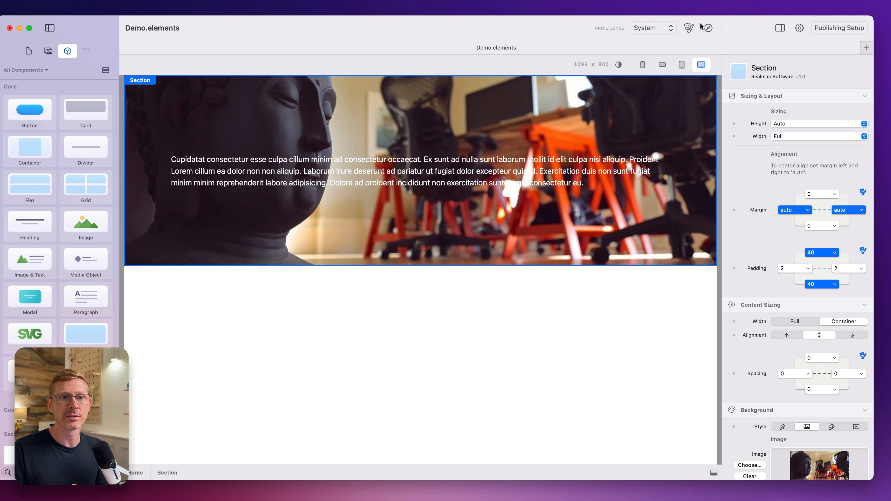
# In the theme's Screens settings, try the LG breakpoint off and back on, and enable the XL breakpoint
pyautogui.click(689, 30)
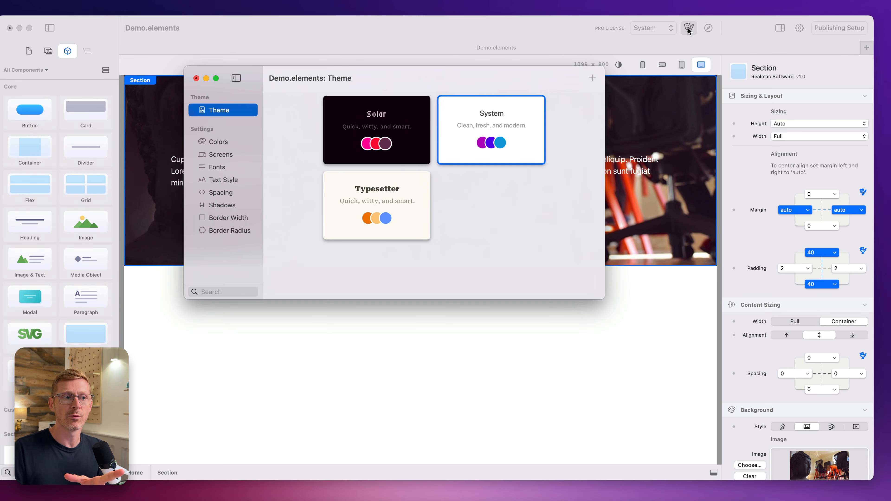
pyautogui.click(224, 155)
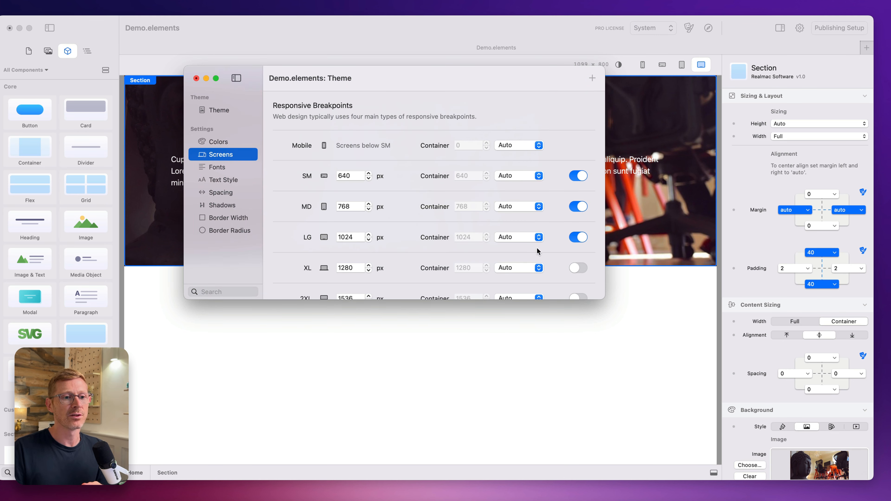
pyautogui.moveTo(608, 299); pyautogui.dragTo(617, 327)
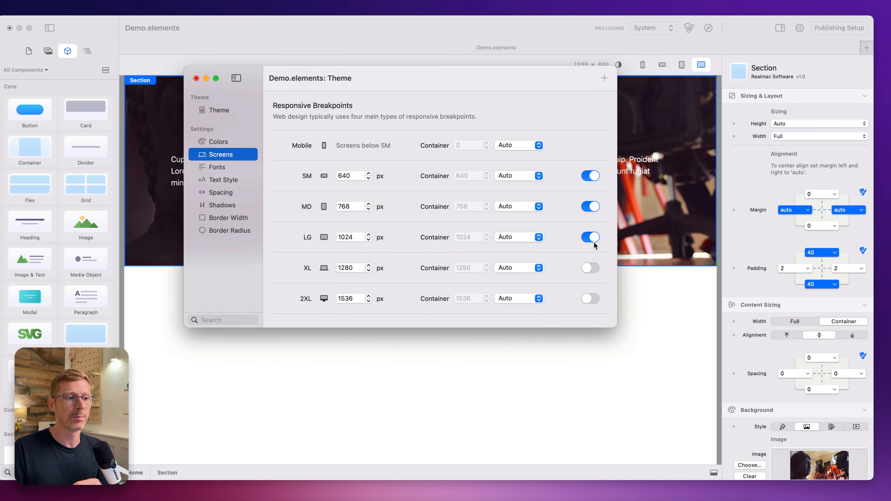
pyautogui.click(594, 238)
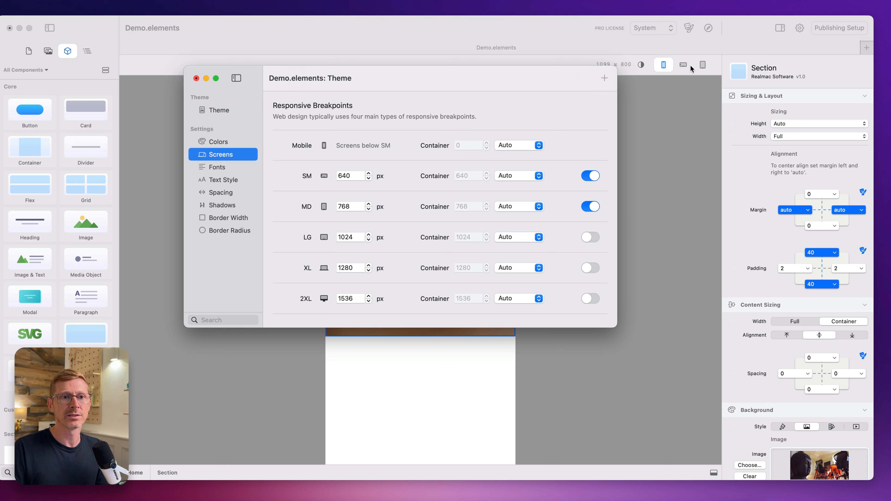
pyautogui.click(589, 268)
pyautogui.click(591, 238)
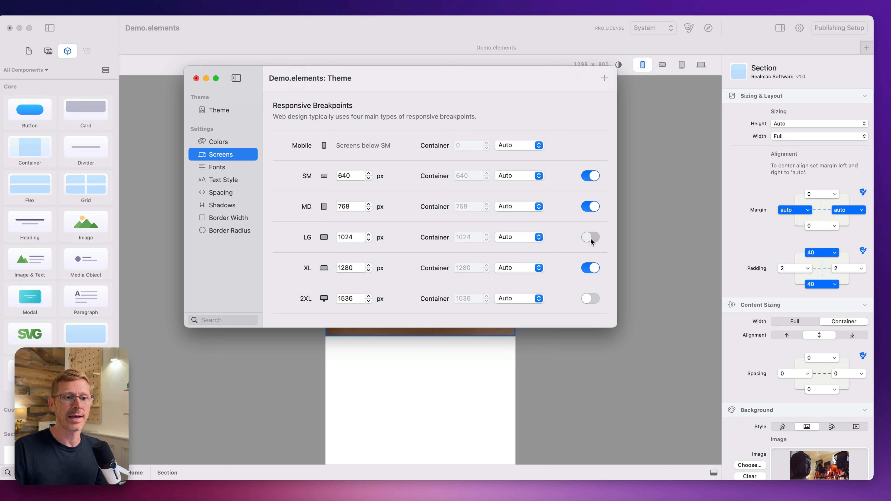
pyautogui.click(589, 267)
pyautogui.click(589, 268)
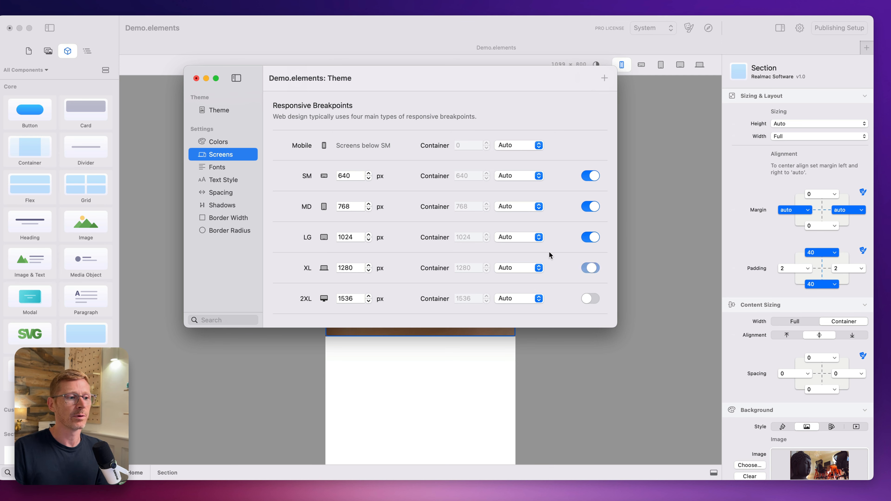
pyautogui.click(197, 79)
# Preview the page at the LG breakpoint with the canvas widened to about 1216 px, and narrow the window
pyautogui.click(680, 65)
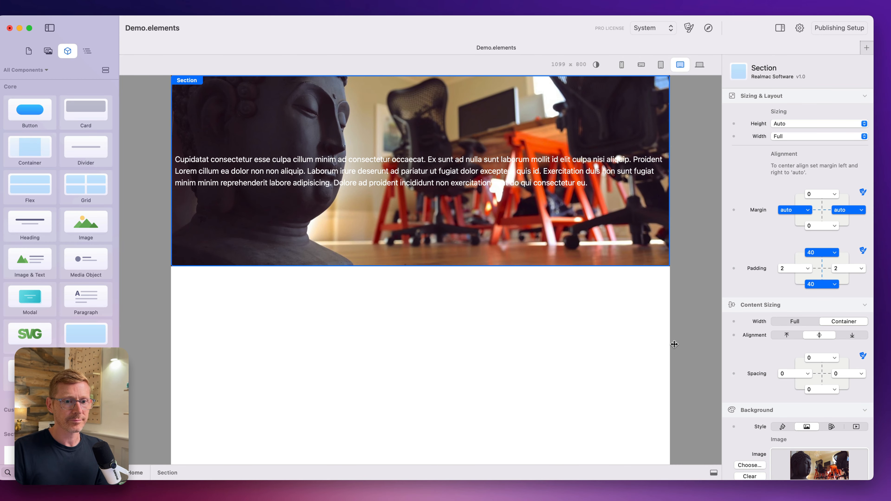
pyautogui.moveTo(673, 344); pyautogui.dragTo(724, 338)
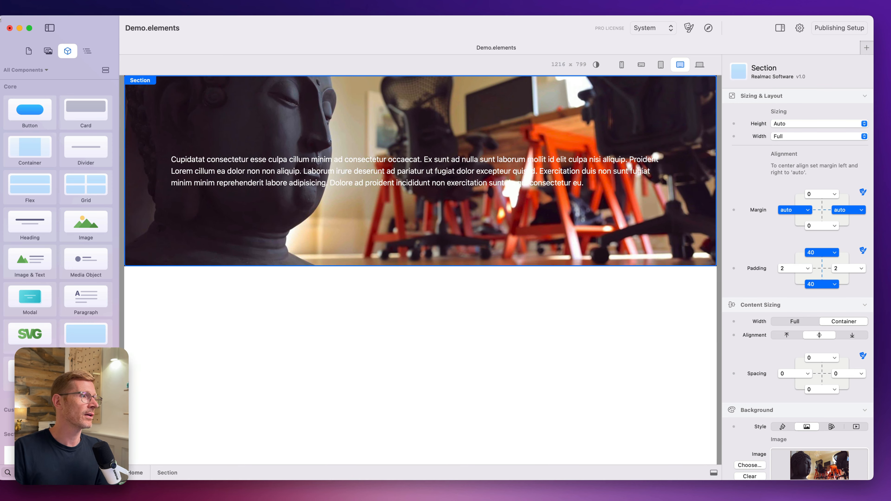
pyautogui.moveTo(0, 20); pyautogui.dragTo(71, 23)
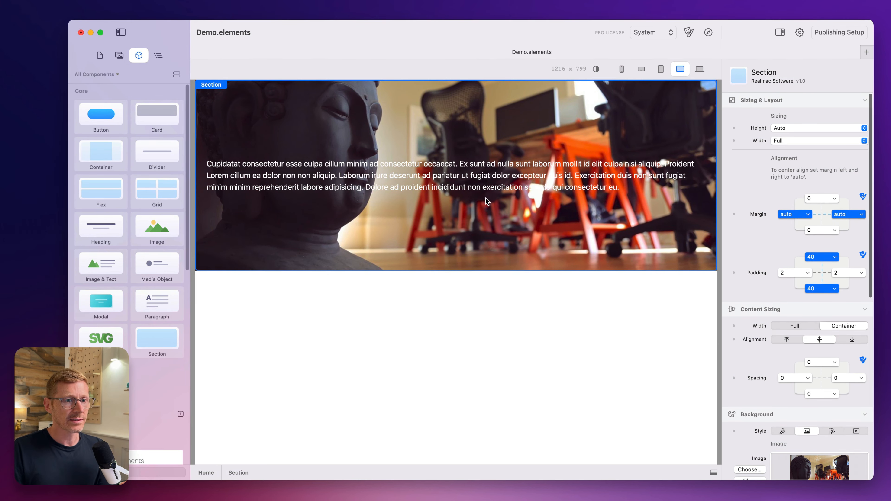
# Delete the paragraph from the section and add a Heading component in its place
pyautogui.click(572, 165)
pyautogui.press('Delete')
pyautogui.click(564, 137)
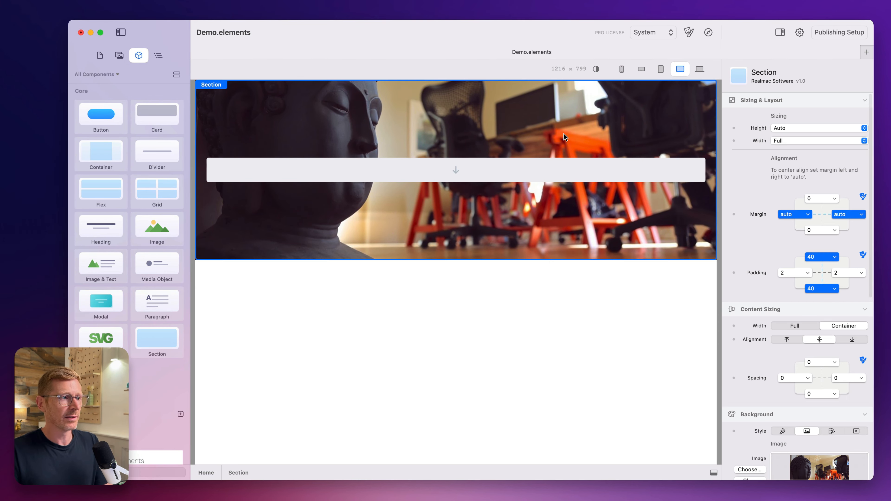
pyautogui.moveTo(105, 222); pyautogui.dragTo(451, 168)
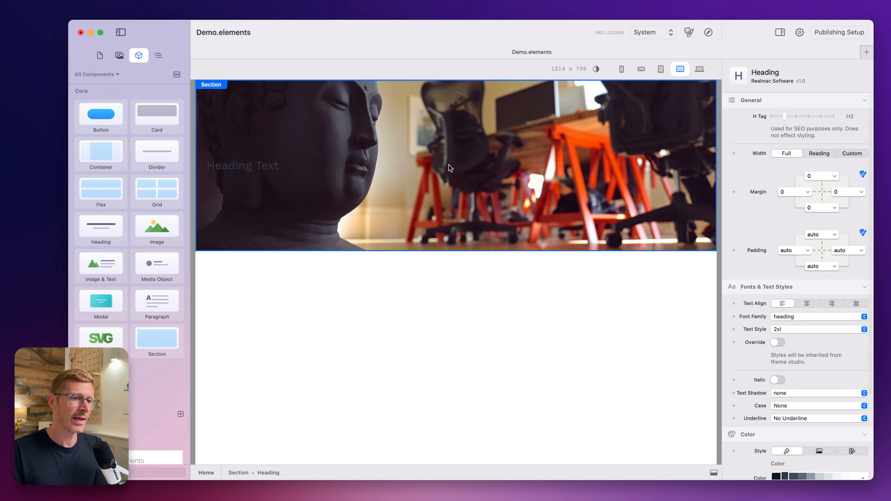
# Center the heading, color its text white and set its case to Uppercase
pyautogui.click(807, 303)
pyautogui.scroll(-4, 806, 432)
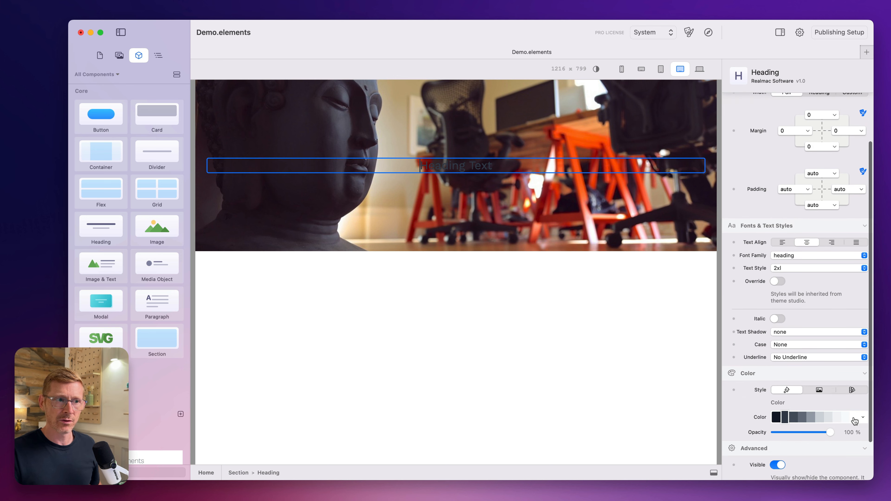
pyautogui.click(854, 418)
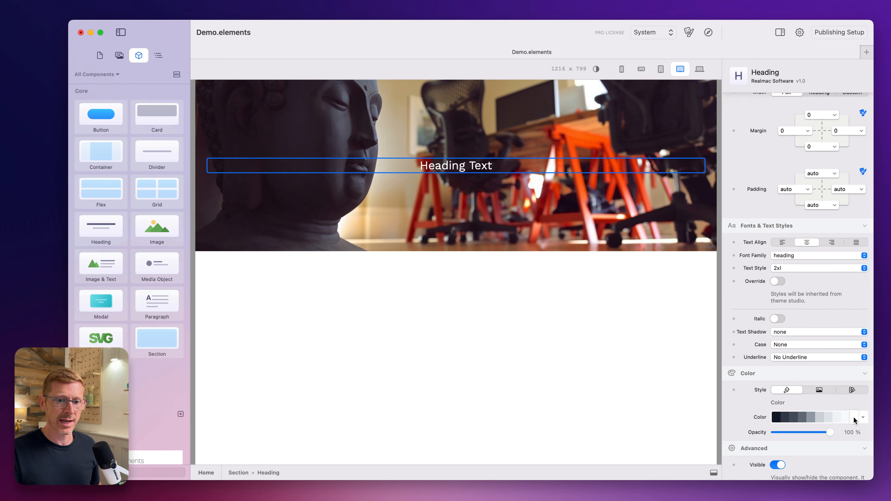
pyautogui.click(789, 343)
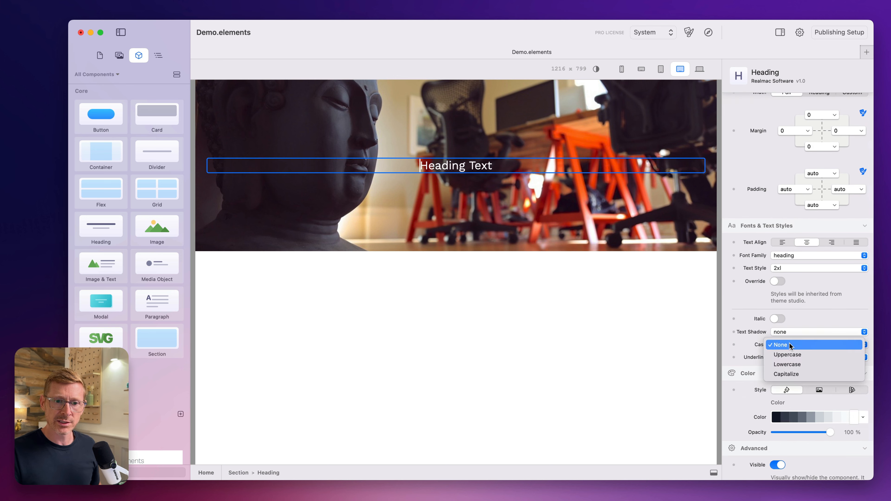
pyautogui.click(789, 353)
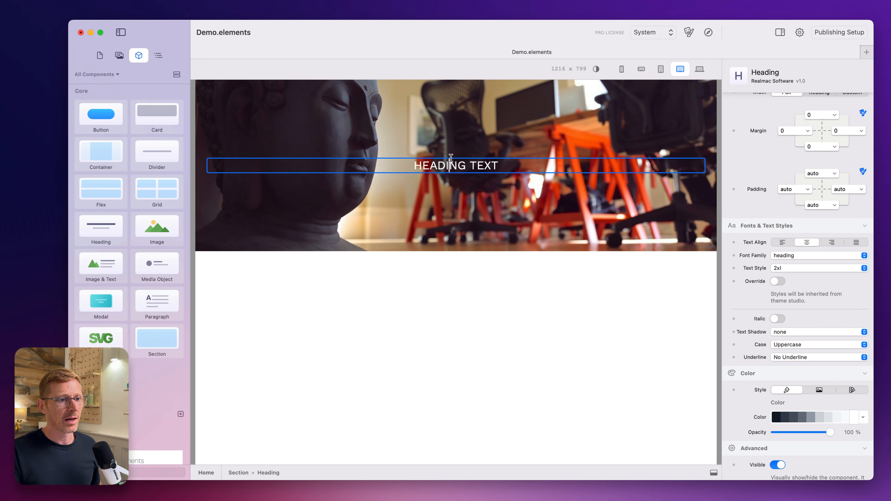
# Replace the heading text with "AWESOME APPS" and set its text style to 7xl
pyautogui.tripleClick(451, 157)
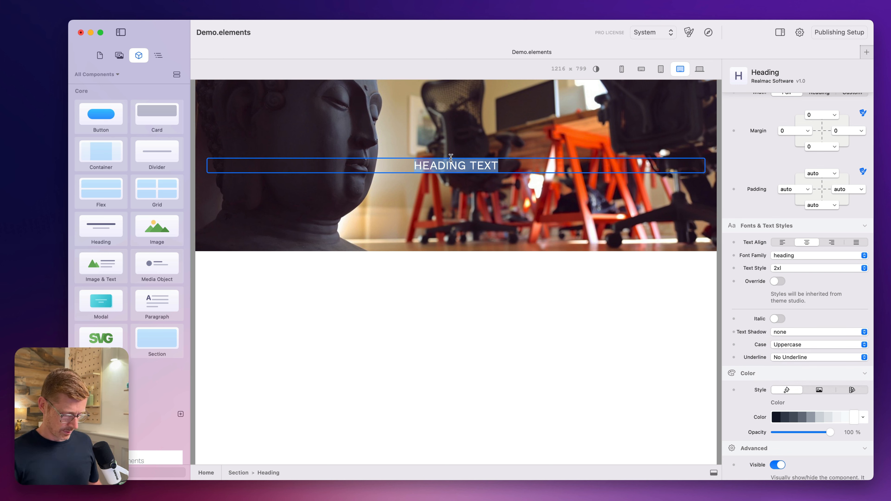
pyautogui.write('AWESOME APPS')
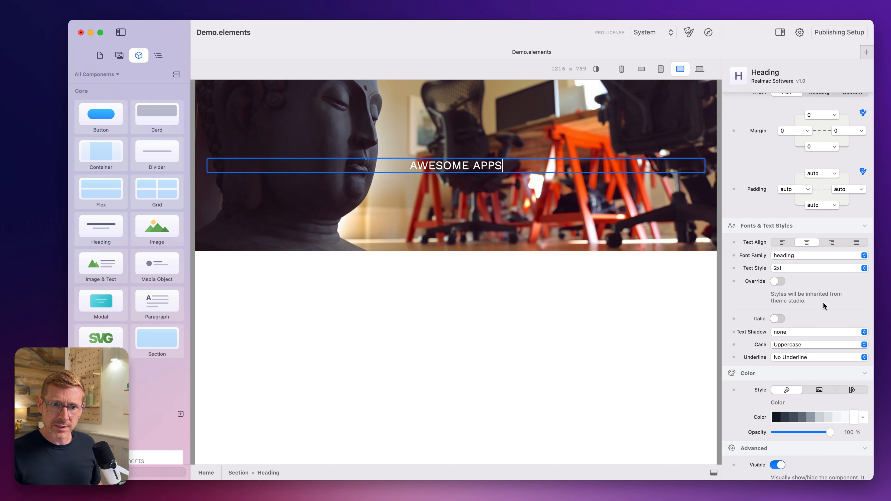
pyautogui.click(799, 268)
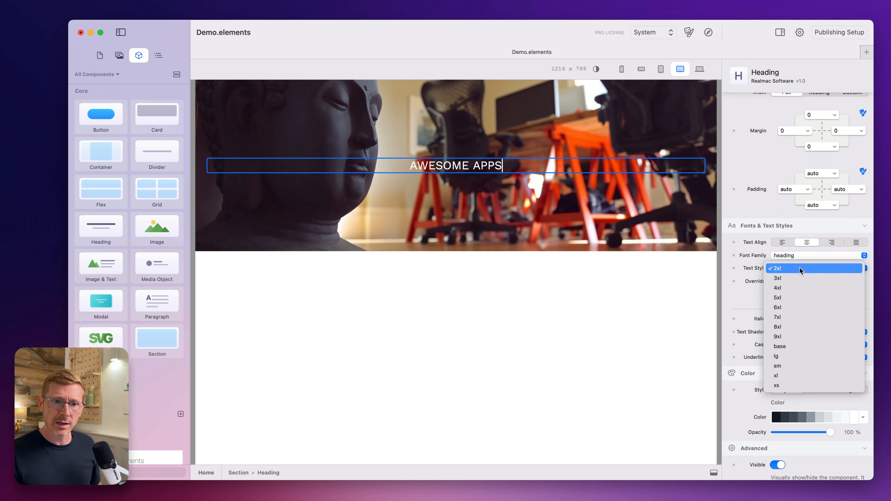
pyautogui.click(796, 317)
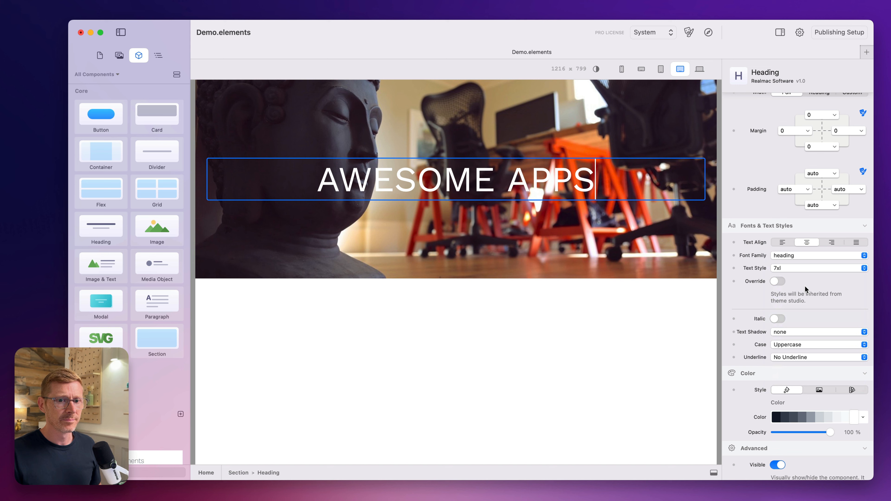
# Examine the heading's font family choices and the theme's heading font in the Fonts settings
pyautogui.click(809, 255)
pyautogui.click(801, 256)
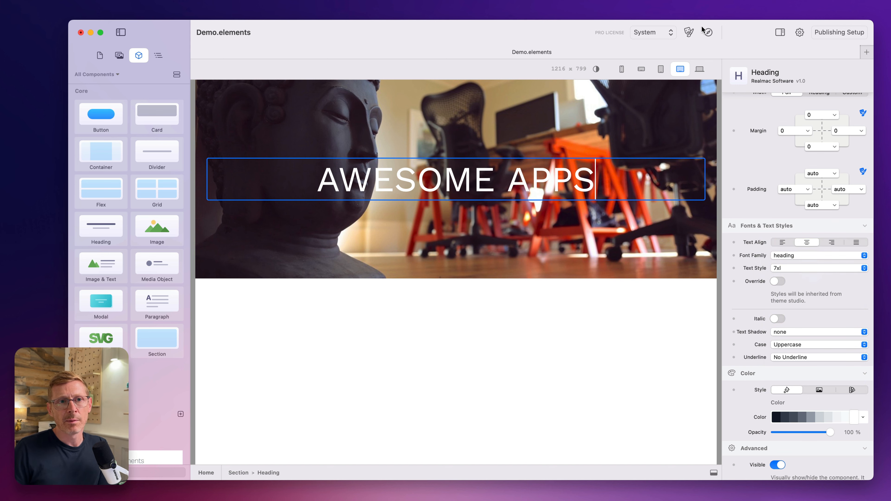
pyautogui.click(689, 31)
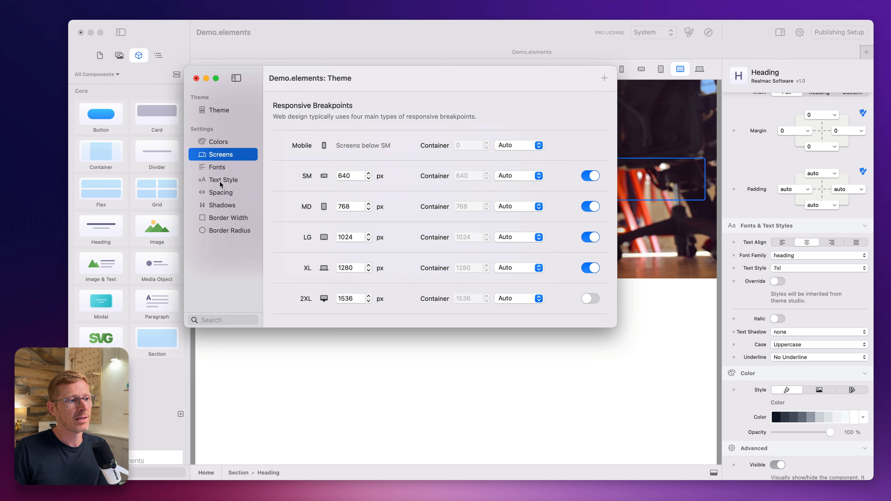
pyautogui.click(218, 168)
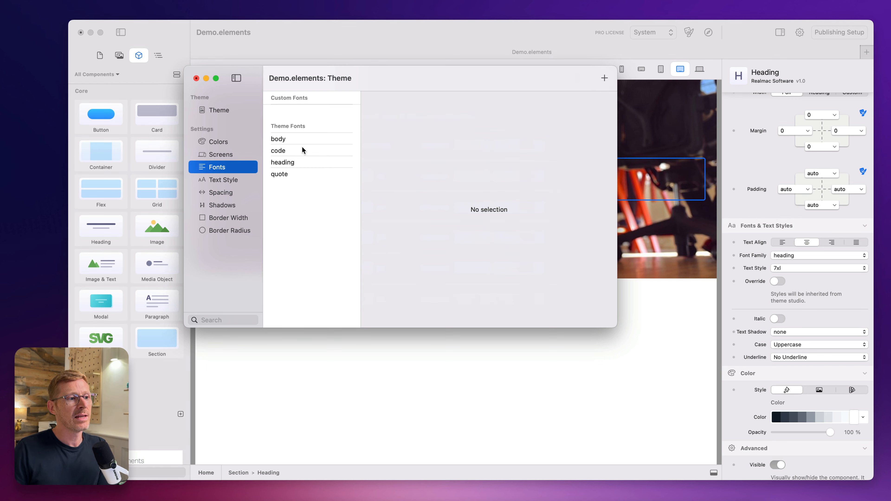
pyautogui.click(301, 161)
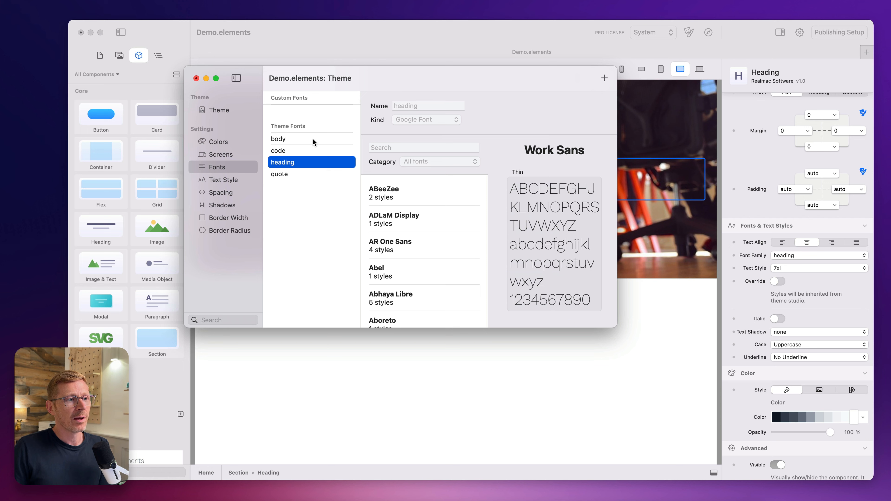
# Try a custom override of the theme's heading font, view its font kind options and remove the override
pyautogui.rightClick(317, 163)
pyautogui.click(356, 170)
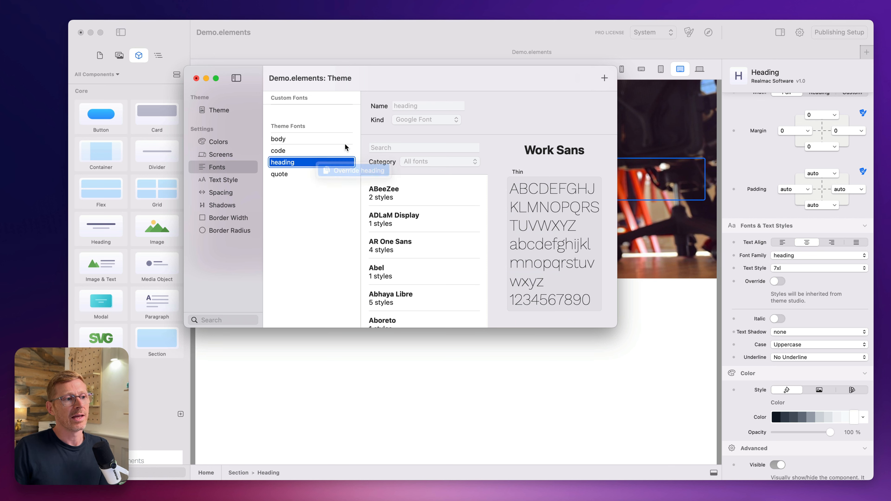
pyautogui.click(448, 119)
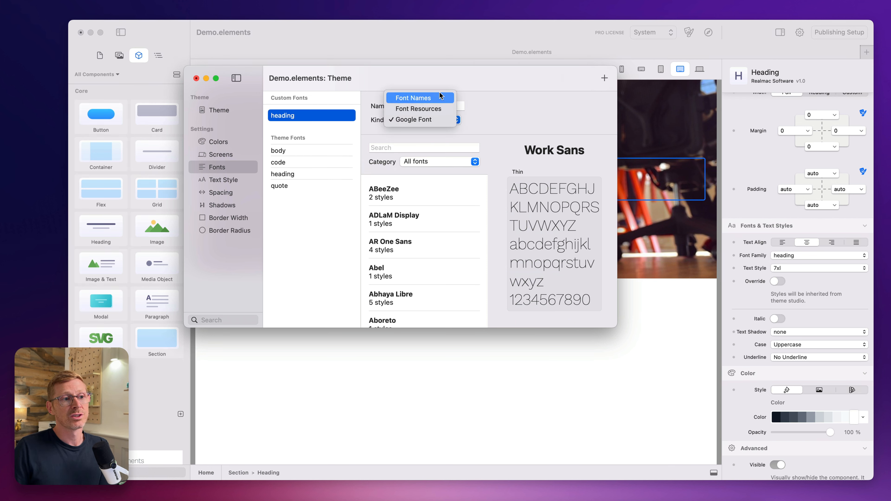
pyautogui.click(493, 106)
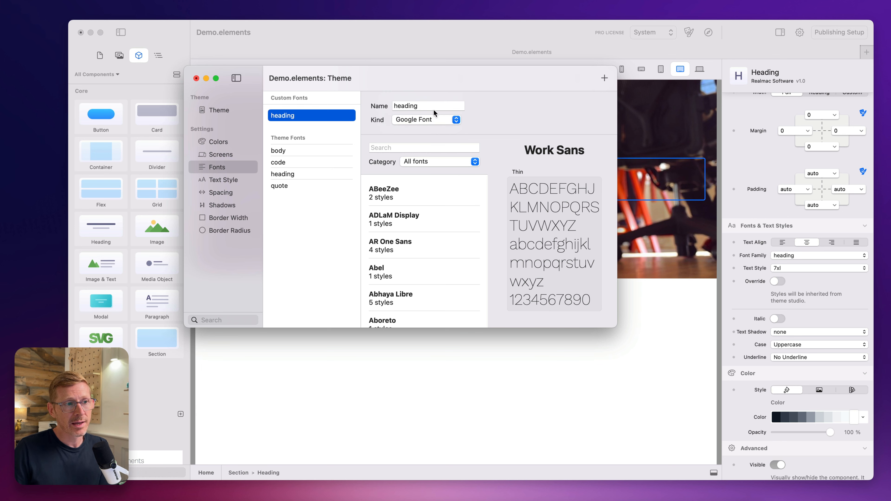
pyautogui.rightClick(320, 116)
pyautogui.click(359, 118)
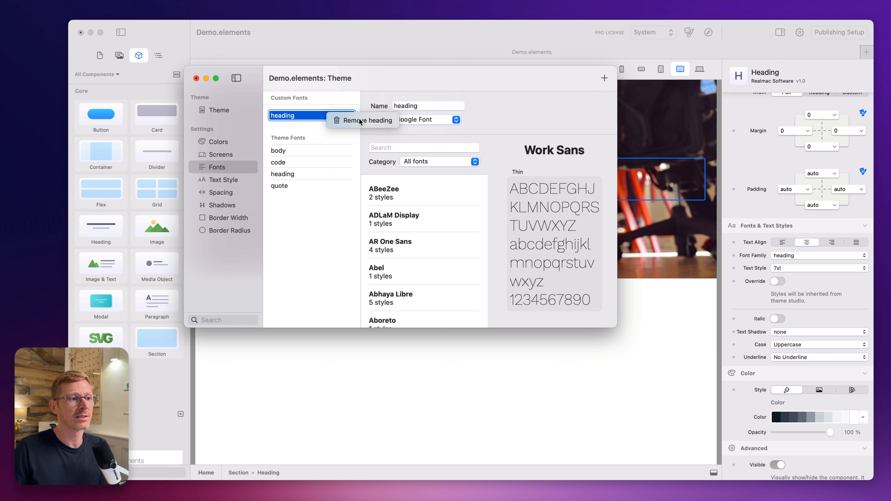
pyautogui.click(196, 79)
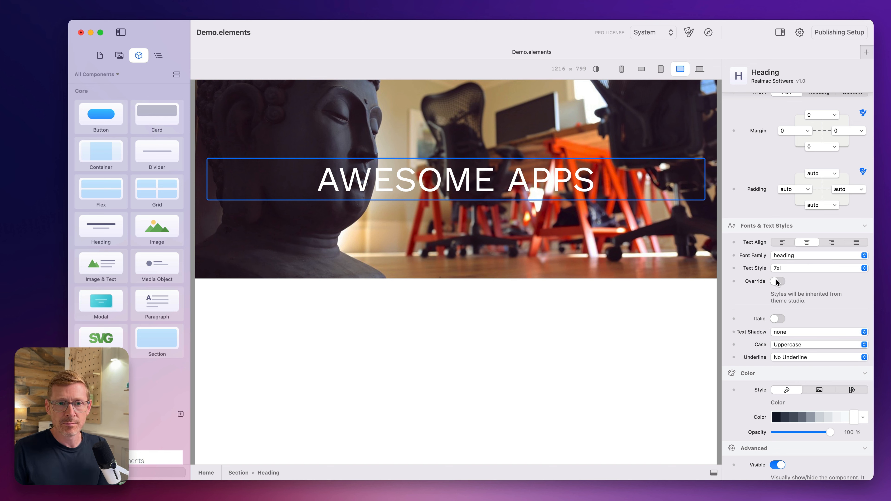
# Keep the heading's text style at 7xl, enable its style override and set the weight to Extra Bold
pyautogui.click(785, 268)
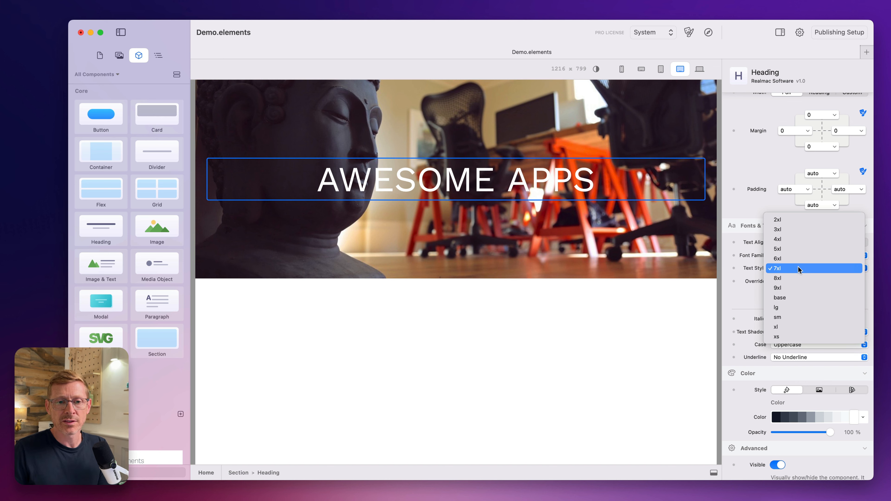
pyautogui.click(694, 279)
pyautogui.click(778, 281)
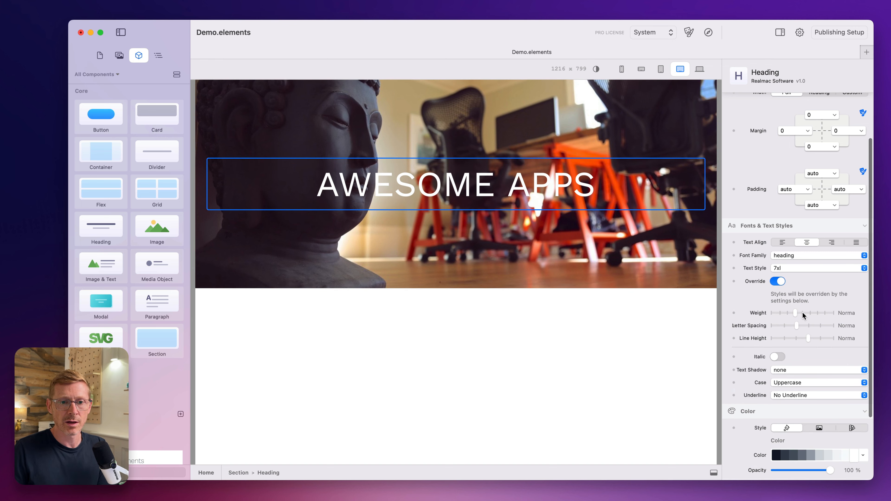
pyautogui.click(822, 313)
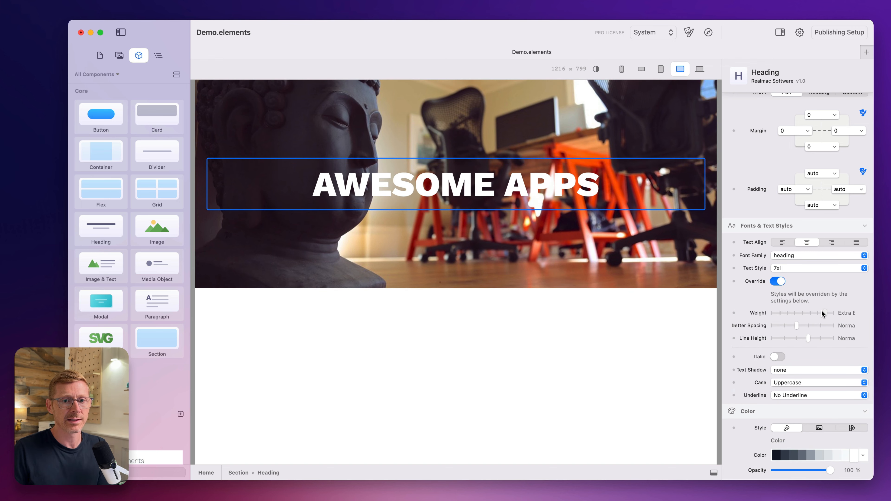
# Examine the range of settings offered for the banner Section and for its Heading
pyautogui.click(577, 236)
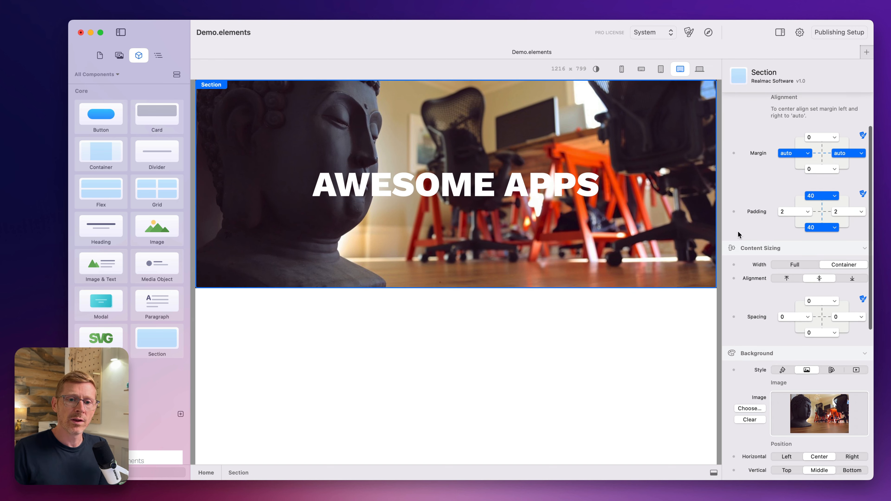
pyautogui.scroll(3, 804, 233)
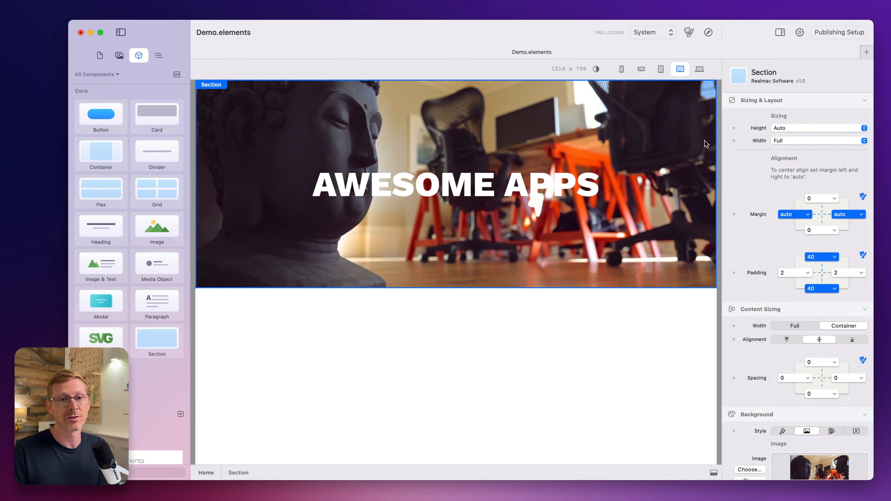
pyautogui.scroll(-10, 744, 273)
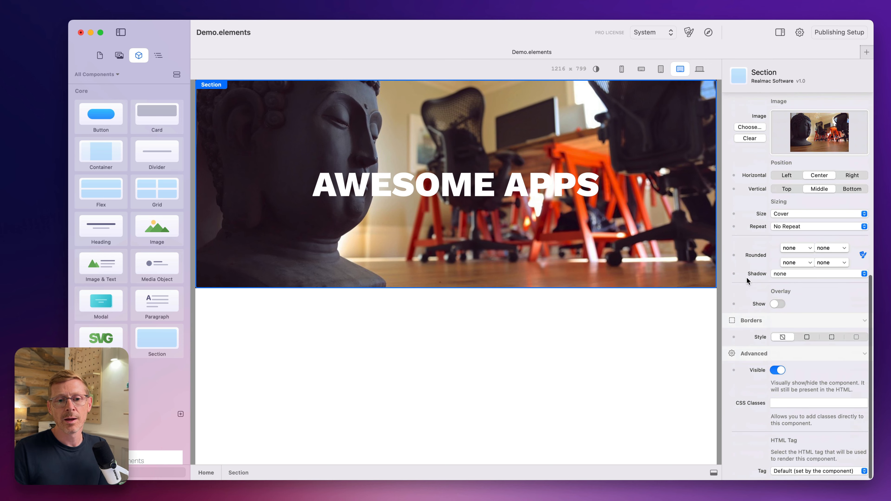
pyautogui.scroll(9, 747, 280)
pyautogui.scroll(-6, 758, 299)
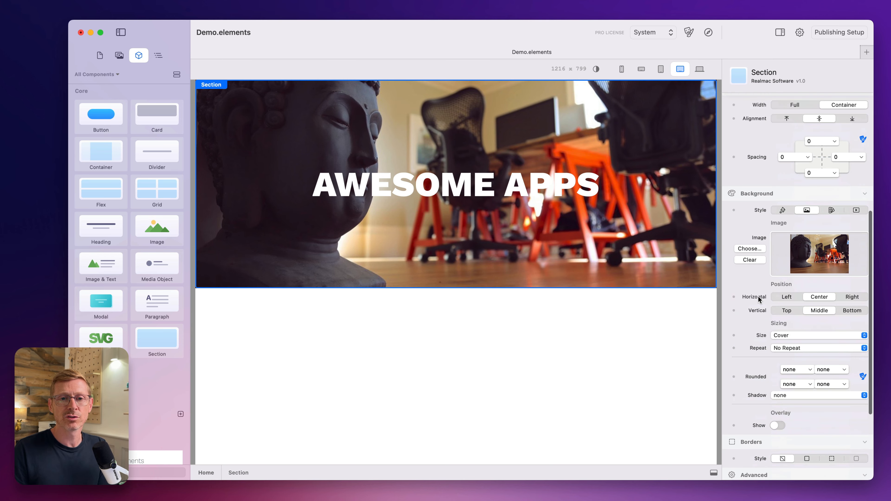
pyautogui.scroll(-4, 758, 298)
pyautogui.click(574, 169)
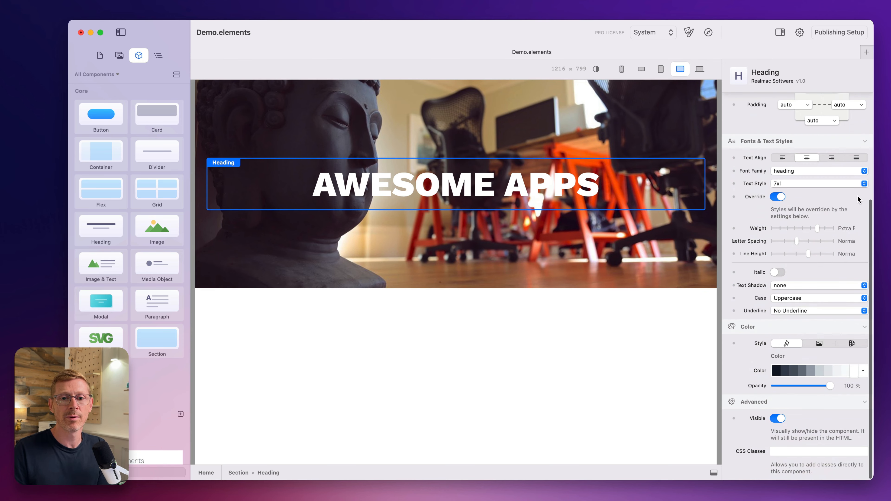
pyautogui.scroll(4, 858, 199)
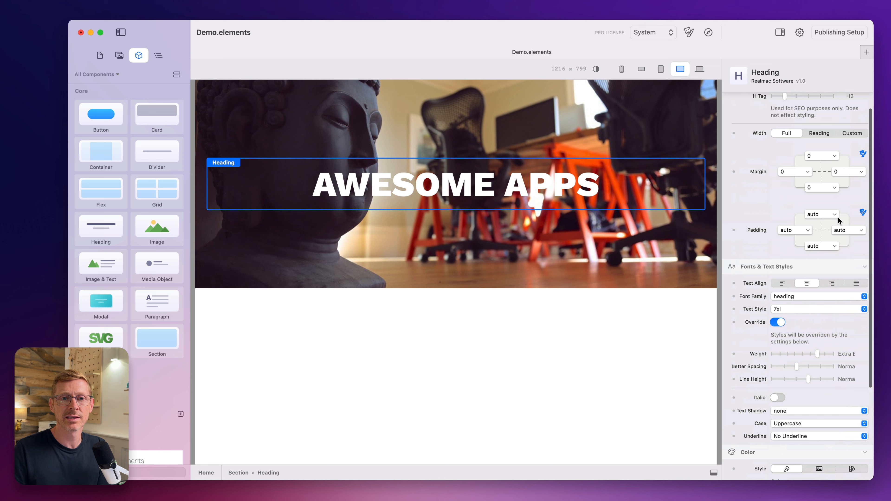
pyautogui.click(661, 100)
pyautogui.scroll(-5, 791, 192)
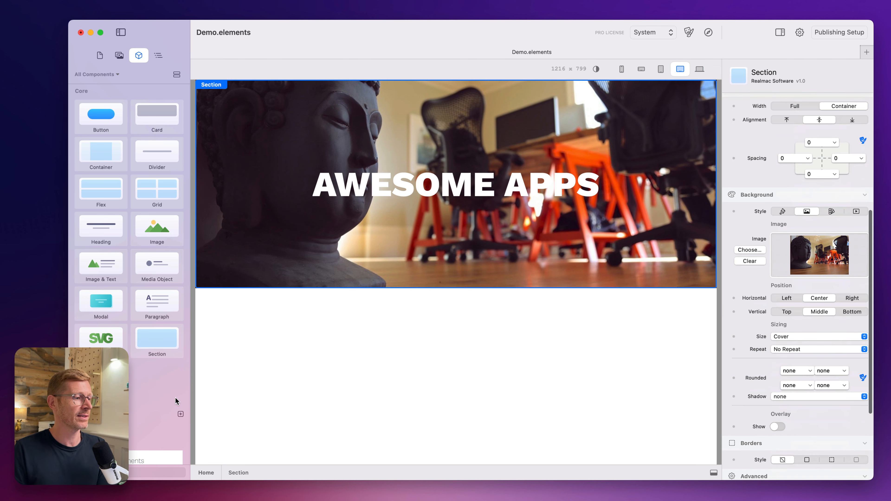
# Add a Menu component above the banner section and look through its settings
pyautogui.scroll(-15, 139, 422)
pyautogui.moveTo(131, 435); pyautogui.dragTo(490, 89)
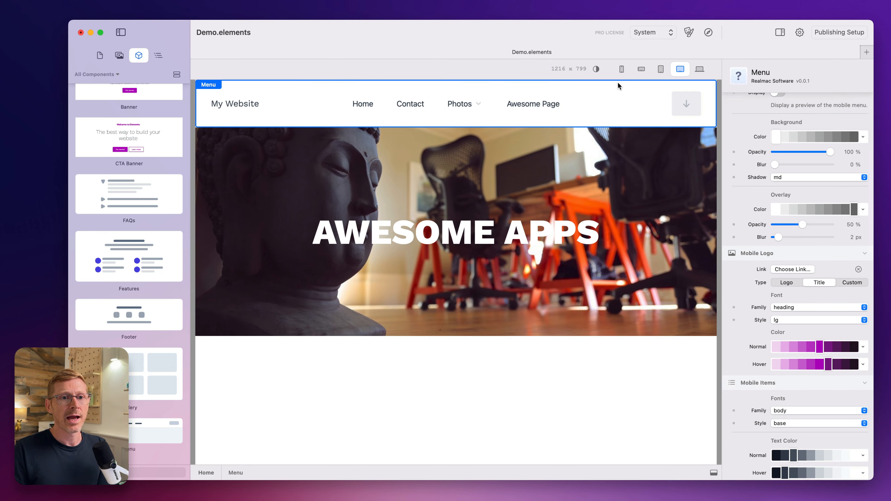
pyautogui.scroll(5, 788, 166)
pyautogui.scroll(-15, 787, 170)
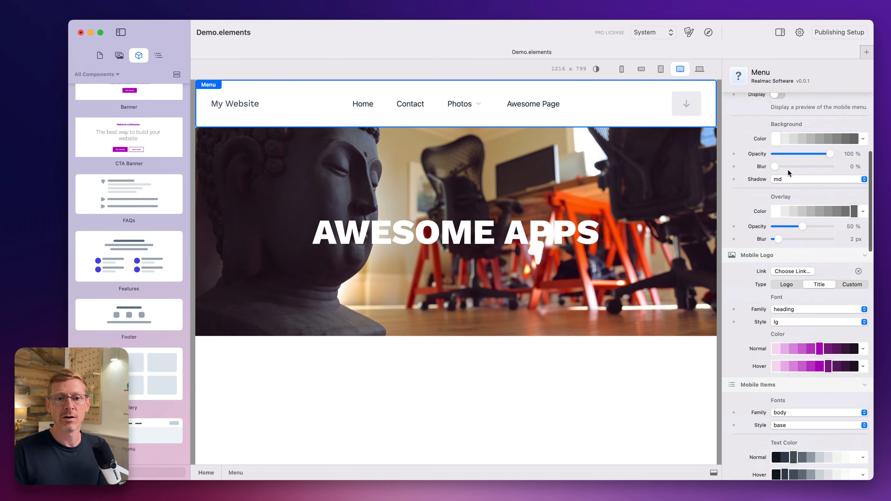
pyautogui.scroll(-15, 787, 174)
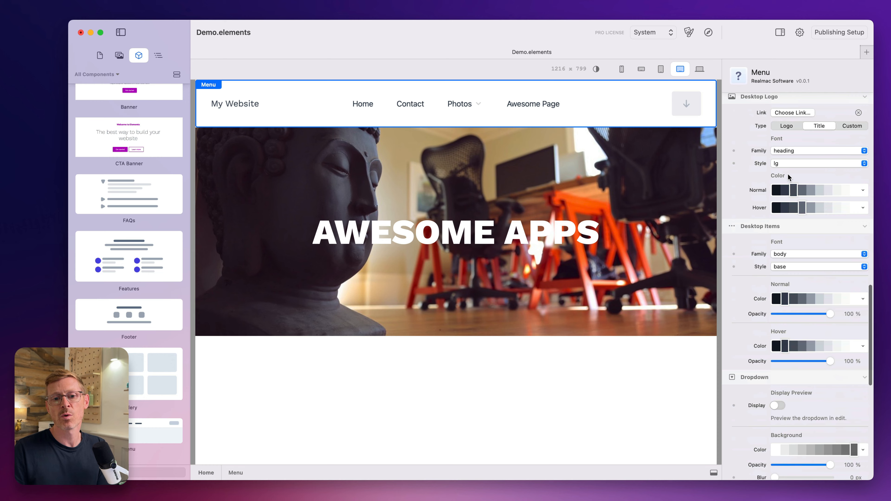
pyautogui.scroll(15, 788, 174)
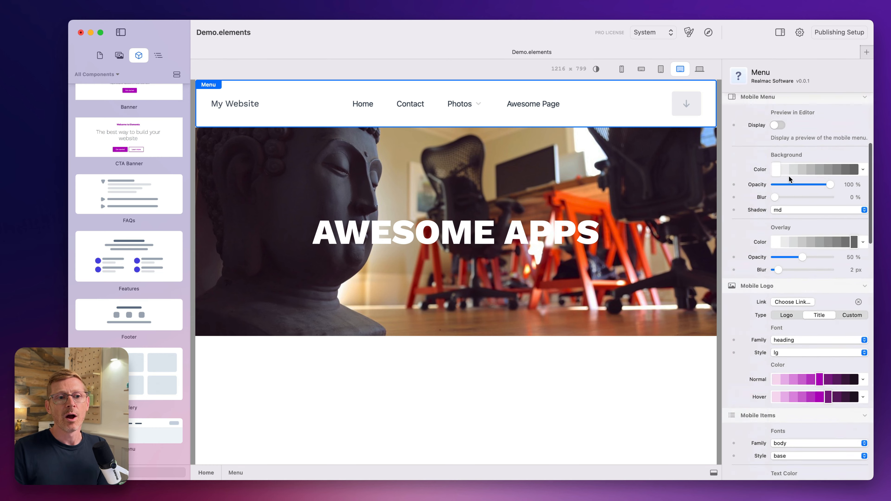
# Collapse the banner Section's Sizing & Layout, Content Sizing, Background, Borders and Advanced setting groups one by one
pyautogui.click(601, 177)
pyautogui.scroll(2, 777, 116)
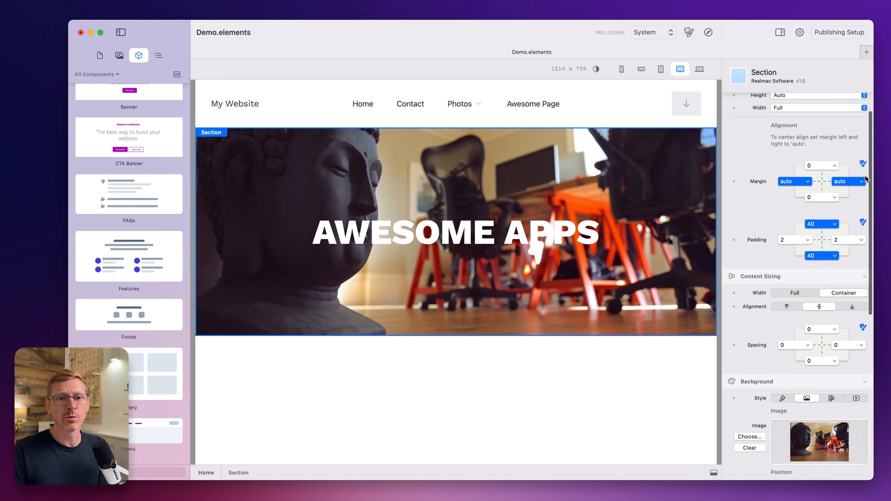
pyautogui.click(776, 102)
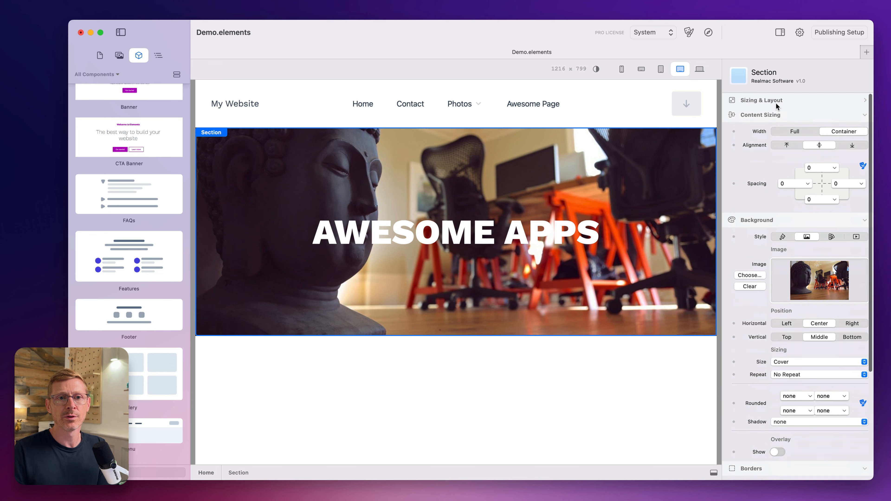
pyautogui.click(776, 116)
pyautogui.click(768, 129)
pyautogui.click(765, 141)
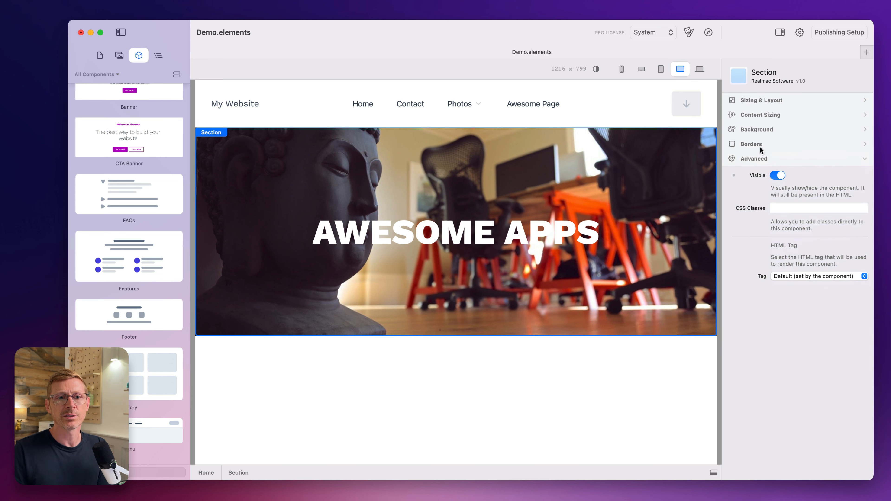
pyautogui.click(756, 159)
# Expand the Section's Advanced, Borders, Background and Content Sizing setting groups
pyautogui.click(756, 160)
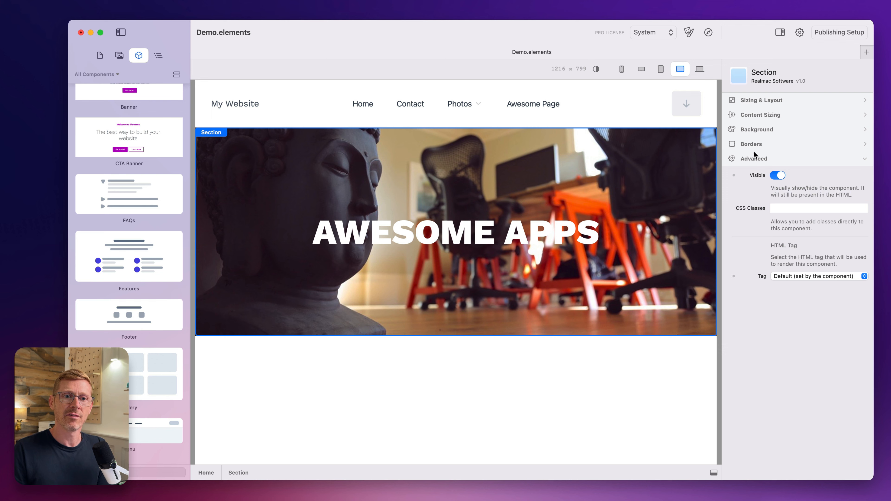
pyautogui.click(752, 144)
pyautogui.click(752, 130)
pyautogui.click(768, 117)
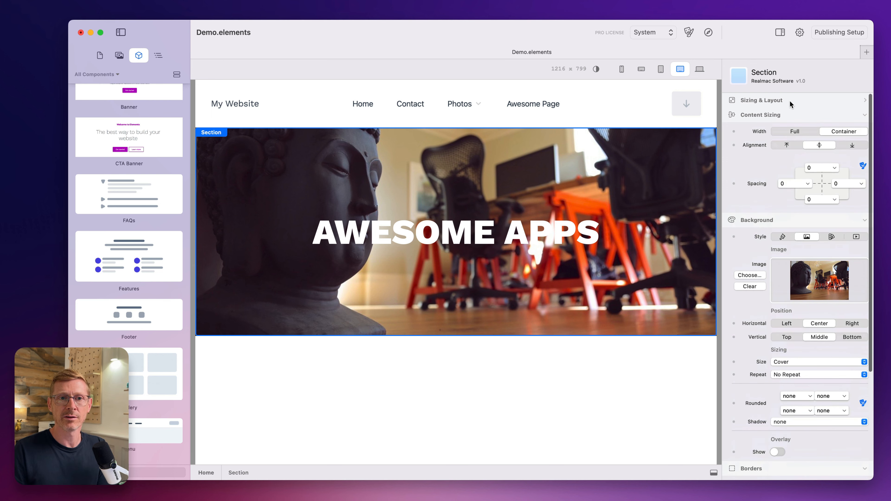
# Collapse the Section's Background, Content Sizing, Borders and Advanced setting groups
pyautogui.click(772, 220)
pyautogui.click(772, 117)
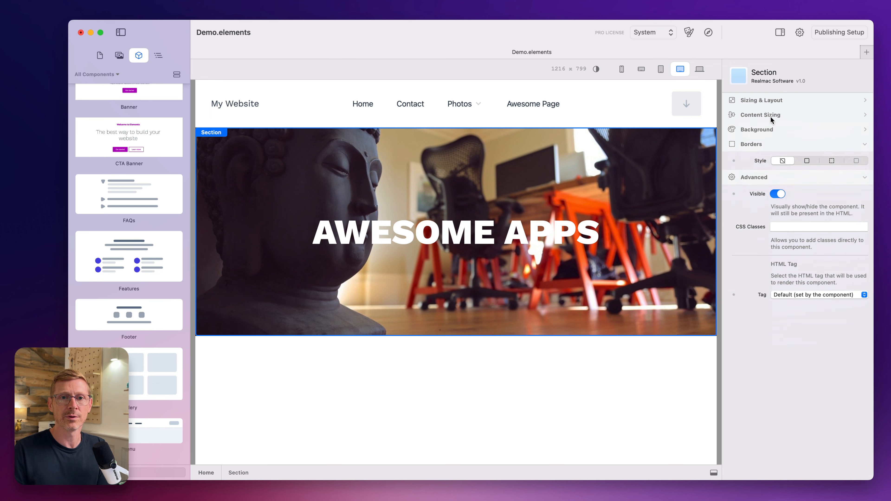
pyautogui.click(758, 144)
pyautogui.click(748, 156)
# Expand every setting group of the Section individually, from Advanced up to Sizing & Layout
pyautogui.click(764, 158)
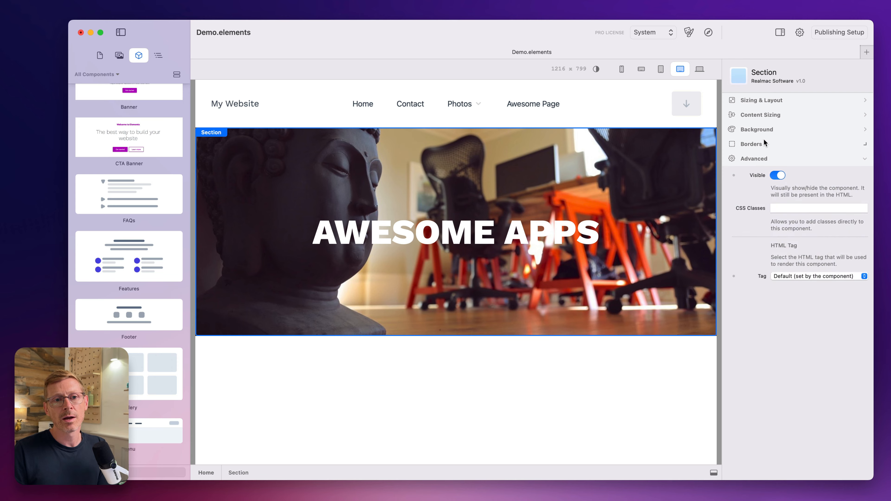
pyautogui.click(763, 141)
pyautogui.click(765, 129)
pyautogui.click(766, 115)
pyautogui.click(765, 101)
# Use Collapse all on the Section's setting groups and on those of the Menu component
pyautogui.rightClick(765, 101)
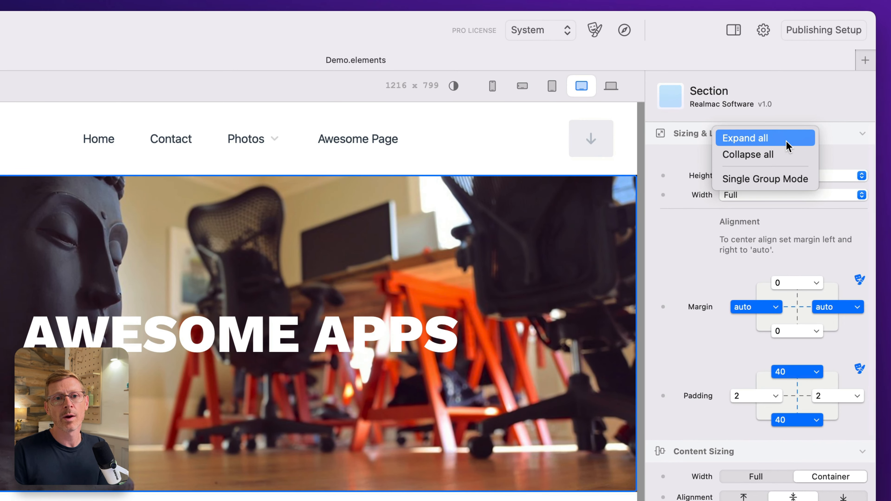
pyautogui.click(787, 155)
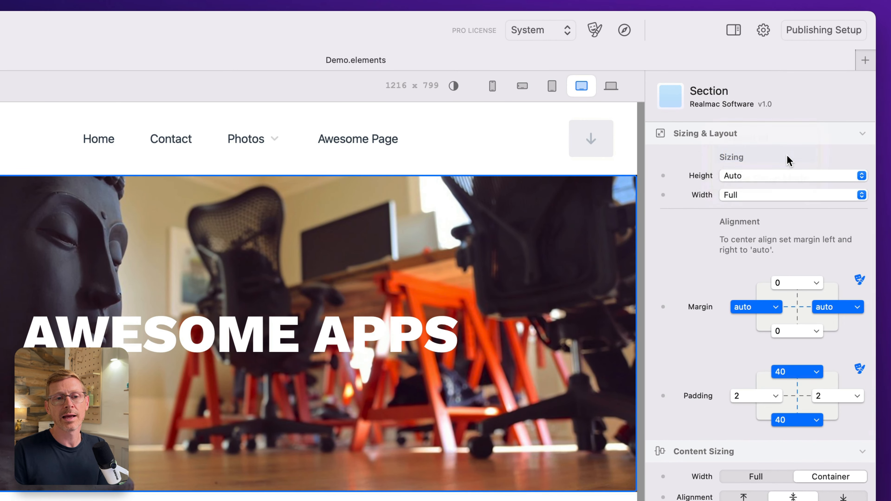
pyautogui.click(518, 172)
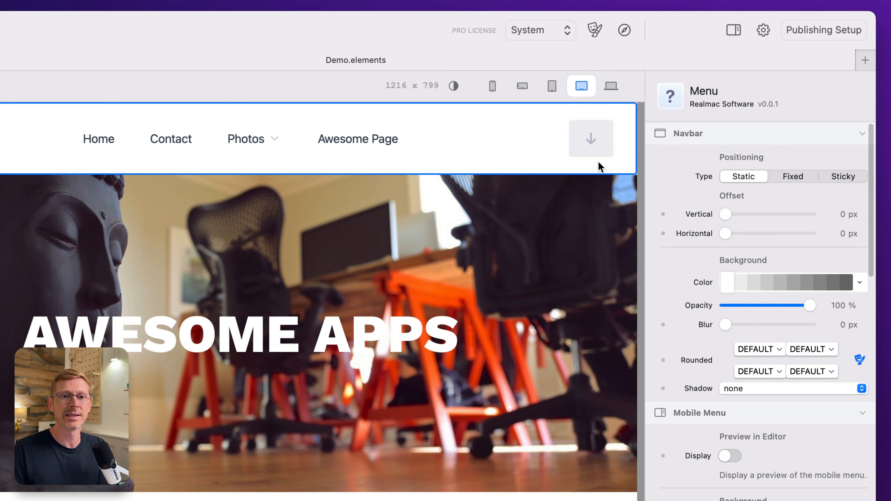
pyautogui.rightClick(793, 138)
pyautogui.click(821, 167)
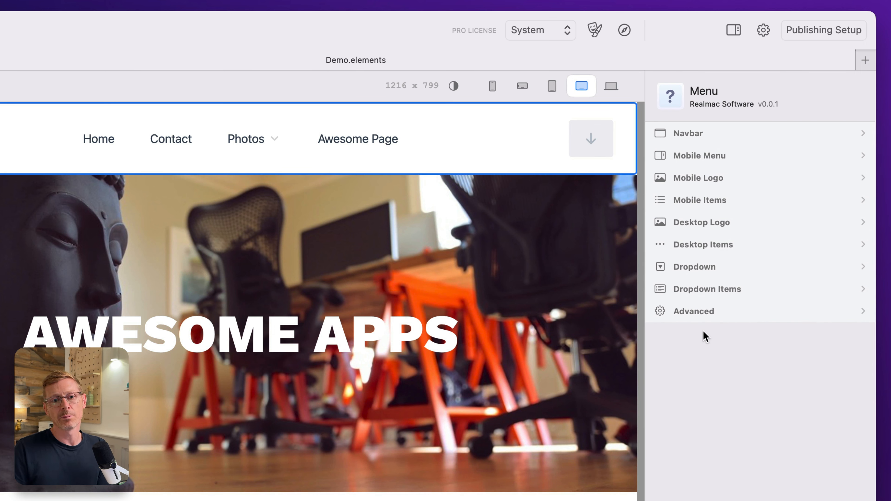
# Expand the Menu's Dropdown, Desktop Items, Desktop Logo and Mobile Items groups in turn, ending with a collapse of all groups
pyautogui.click(702, 263)
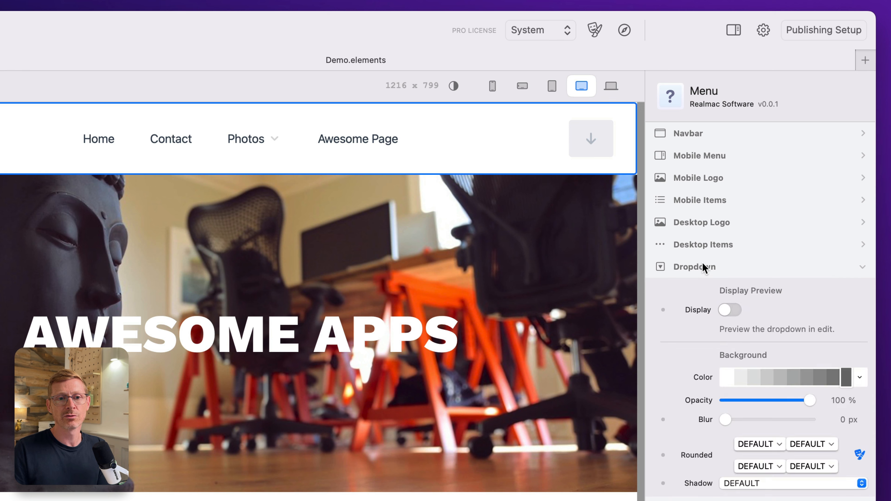
pyautogui.click(700, 246)
pyautogui.click(701, 222)
pyautogui.click(704, 201)
pyautogui.rightClick(704, 202)
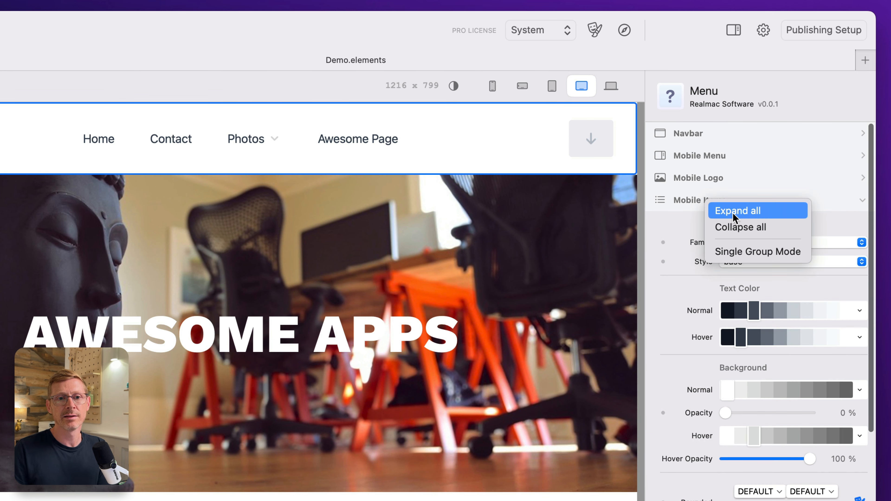
pyautogui.click(734, 225)
# Expand all of the Menu component's setting groups at once and look through them
pyautogui.rightClick(699, 203)
pyautogui.click(721, 206)
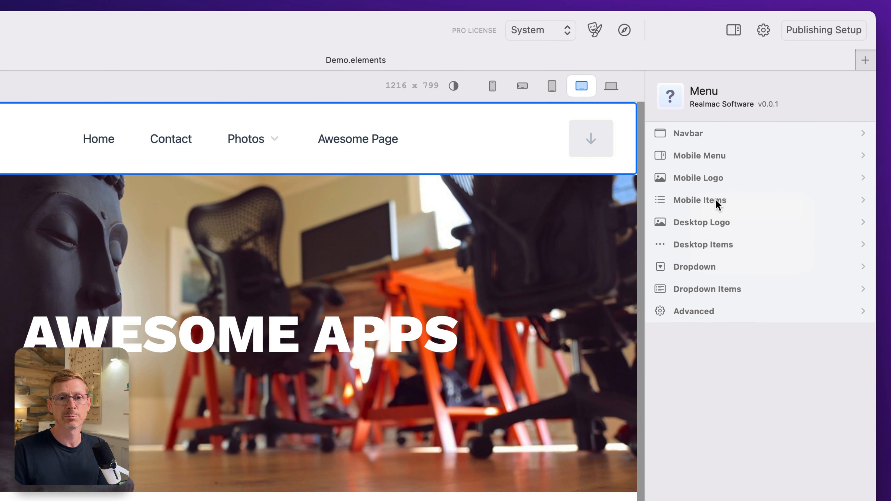
pyautogui.scroll(-8, 727, 231)
pyautogui.scroll(-5, 711, 256)
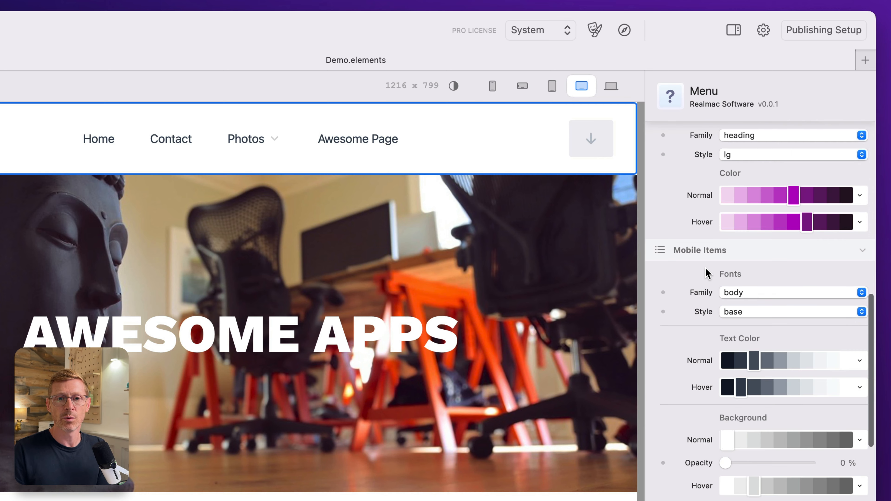
pyautogui.scroll(10, 705, 270)
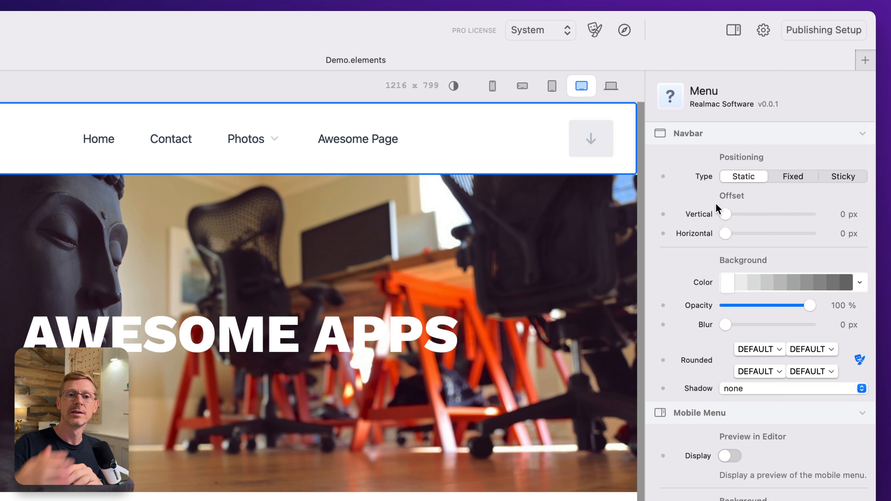
# Turn on Single Group Mode and open the Menu's Mobile Menu, Desktop Logo, Dropdown Items and Mobile Items groups one after another
pyautogui.rightClick(777, 136)
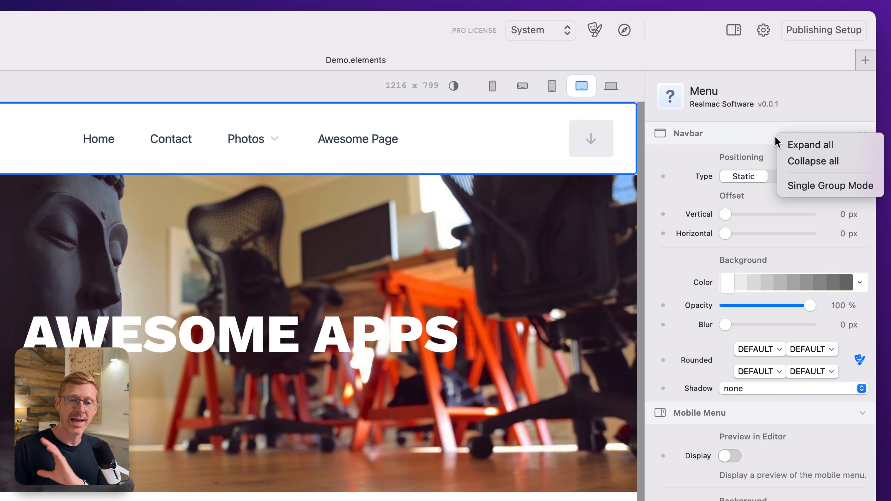
pyautogui.click(849, 186)
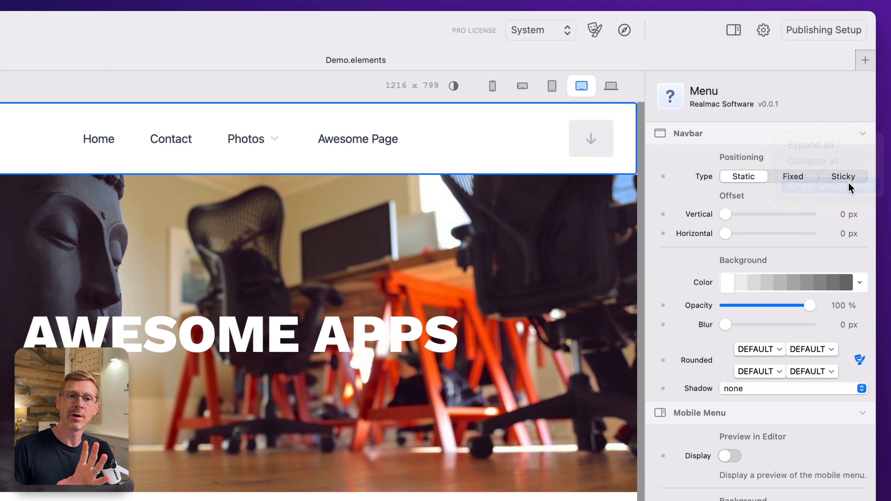
pyautogui.click(753, 133)
pyautogui.click(738, 160)
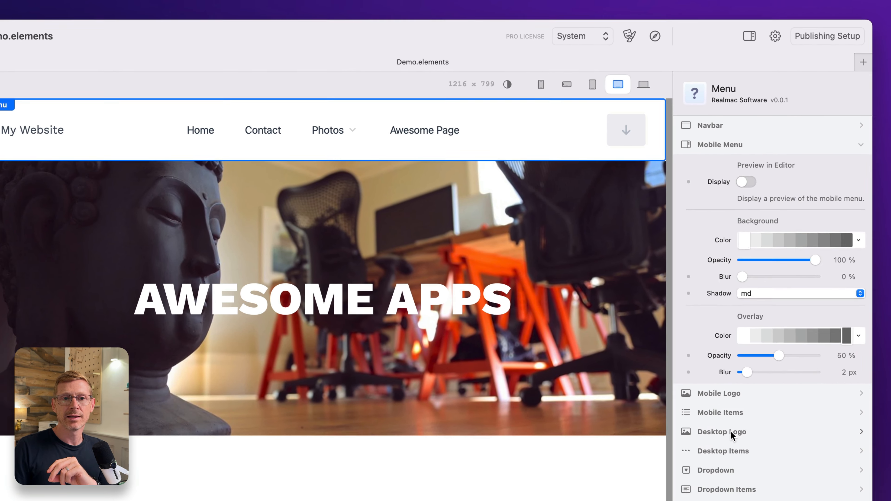
pyautogui.click(730, 432)
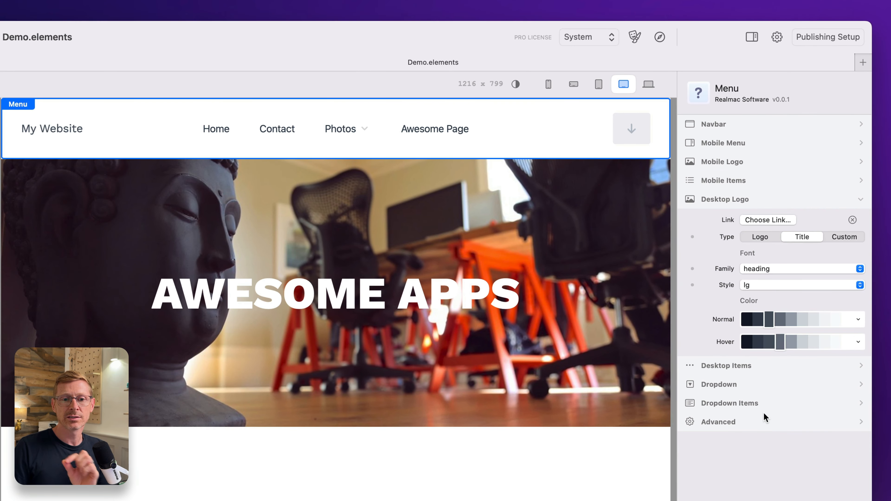
pyautogui.click(761, 405)
pyautogui.click(763, 175)
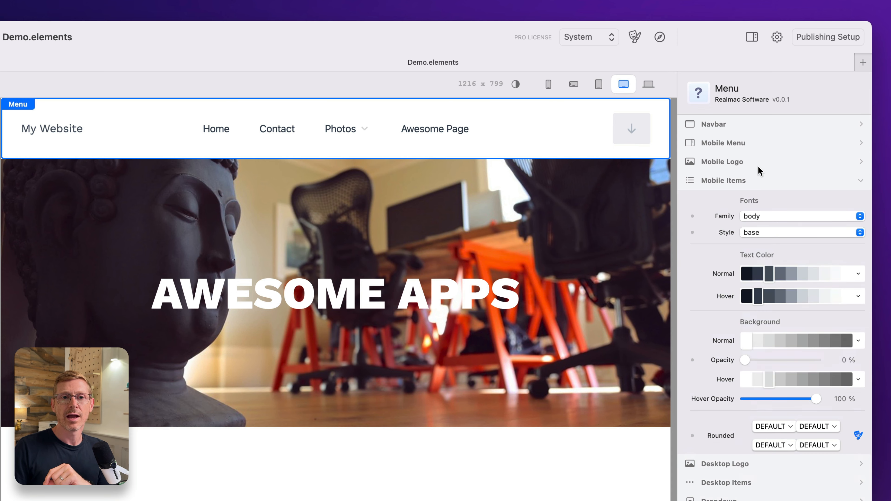
# Look through the Menu's Mobile Menu, Navbar, Advanced, Dropdown Items and Desktop Items groups one at a time, ending with all collapsed
pyautogui.click(758, 163)
pyautogui.click(748, 142)
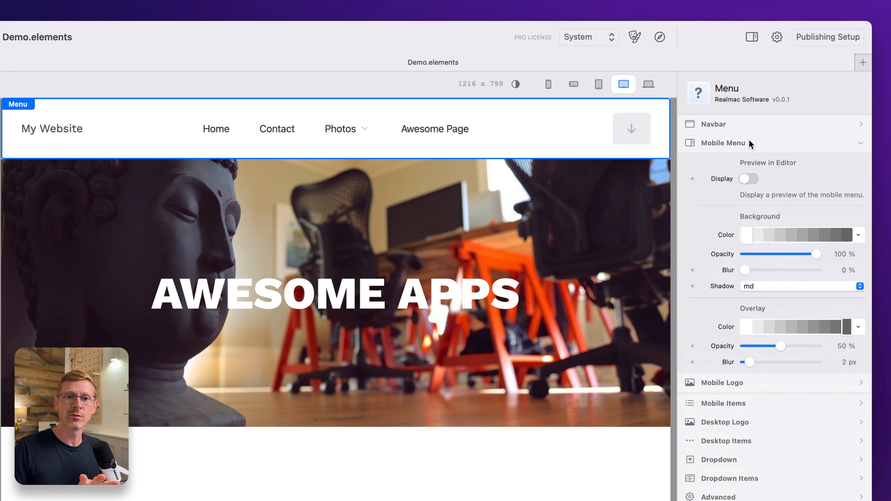
pyautogui.click(752, 127)
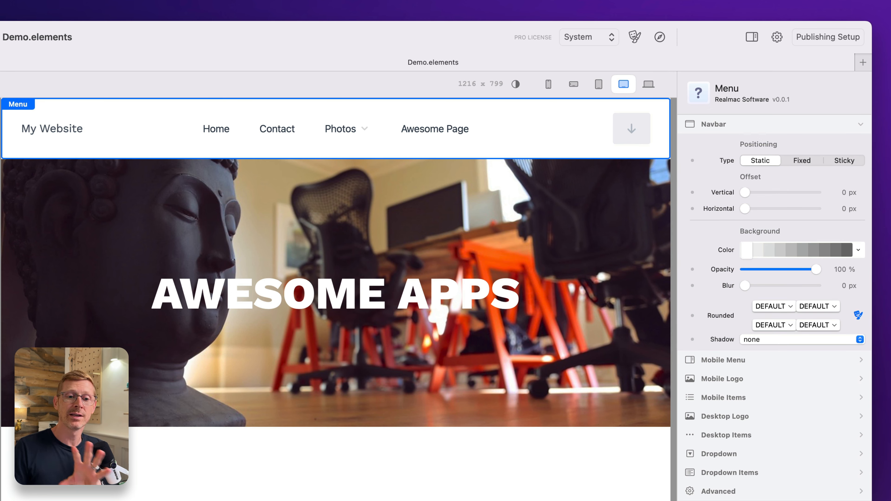
pyautogui.click(775, 493)
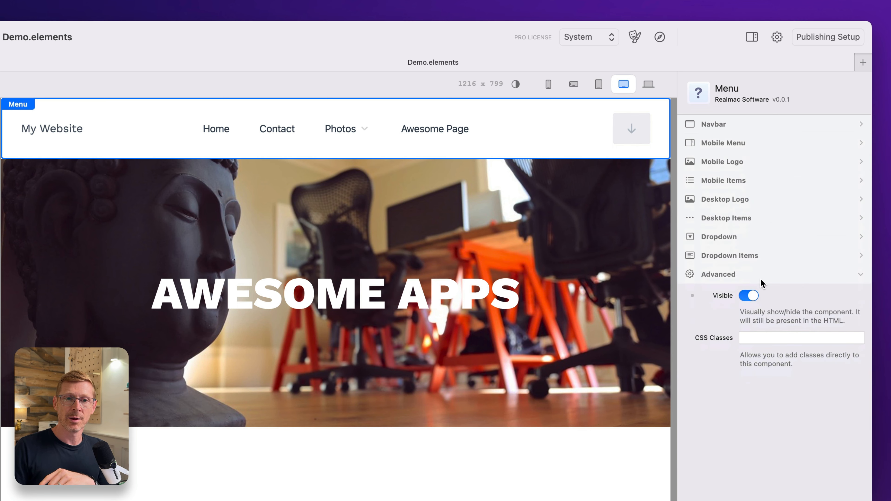
pyautogui.click(764, 255)
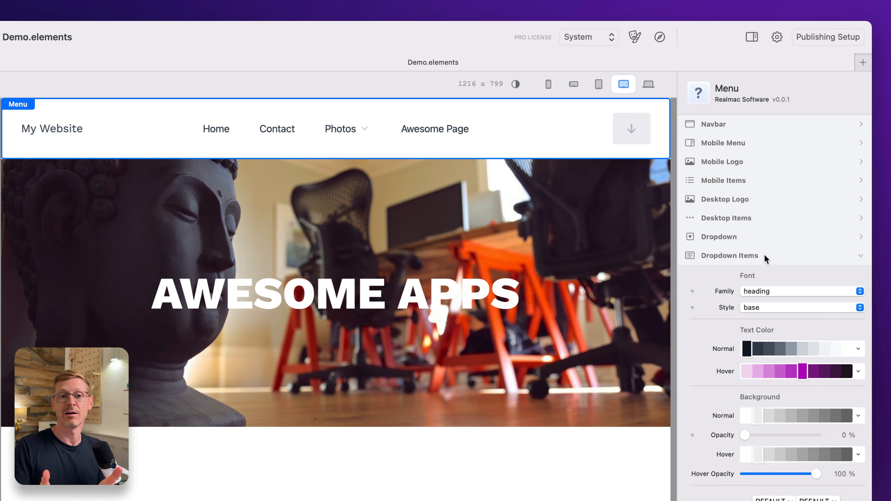
pyautogui.click(765, 254)
pyautogui.click(771, 219)
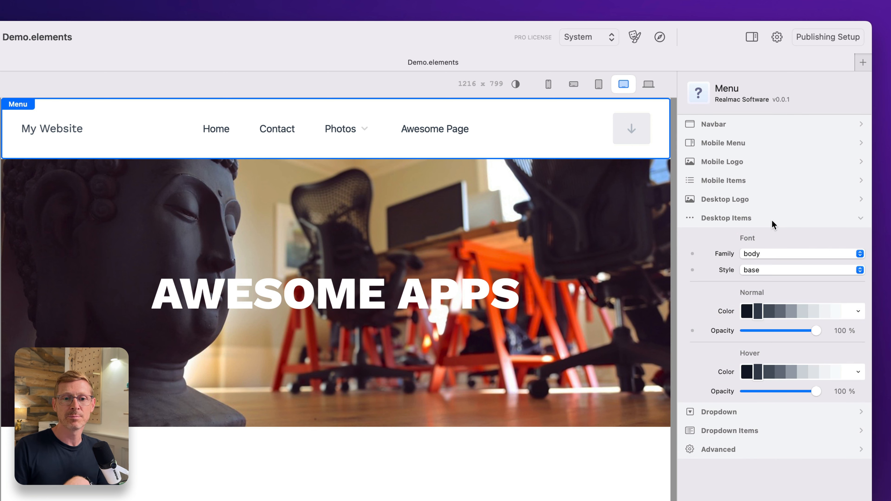
pyautogui.click(768, 212)
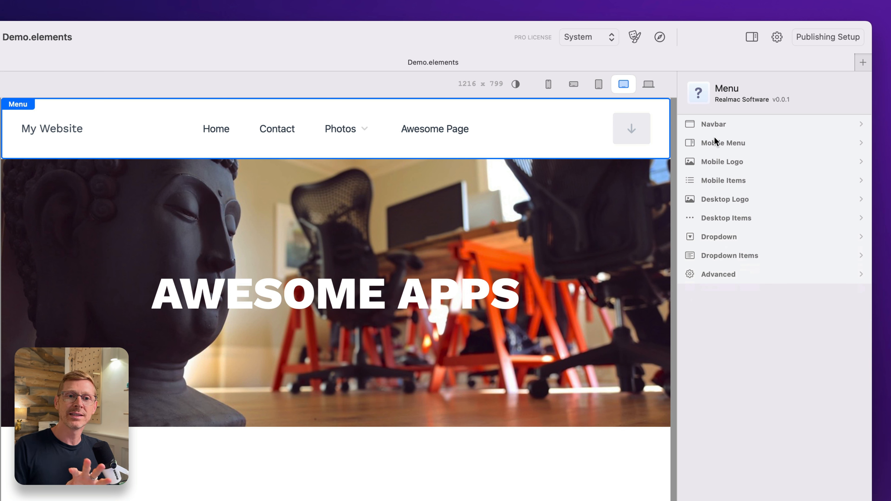
pyautogui.click(711, 142)
pyautogui.click(707, 143)
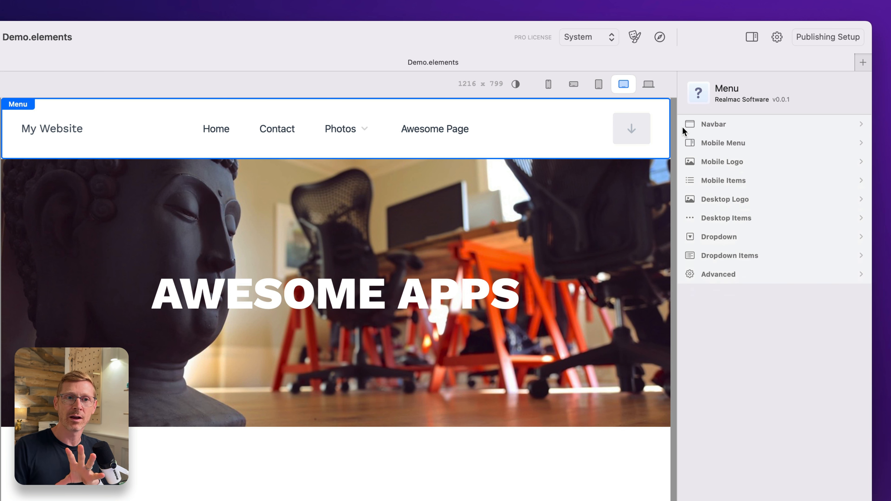
# Select the banner Section and open its setting groups one after another, including Advanced and Borders
pyautogui.click(573, 161)
pyautogui.click(741, 160)
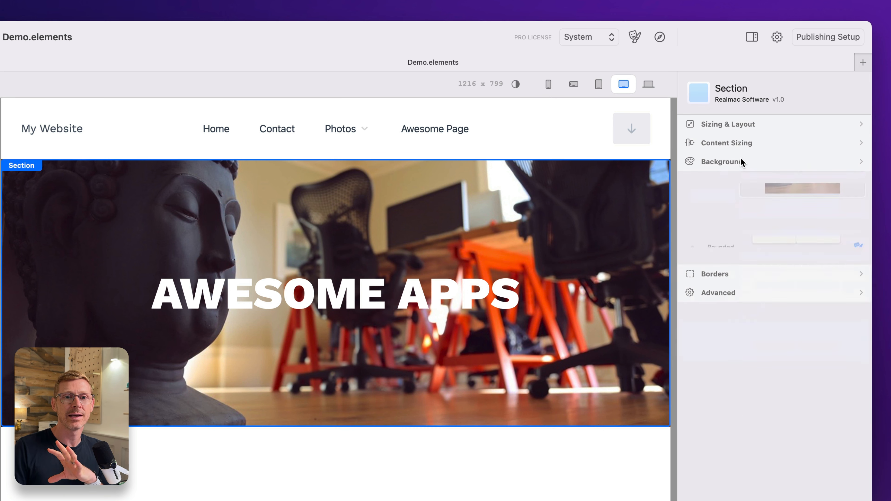
pyautogui.click(740, 141)
pyautogui.click(739, 125)
pyautogui.click(739, 125)
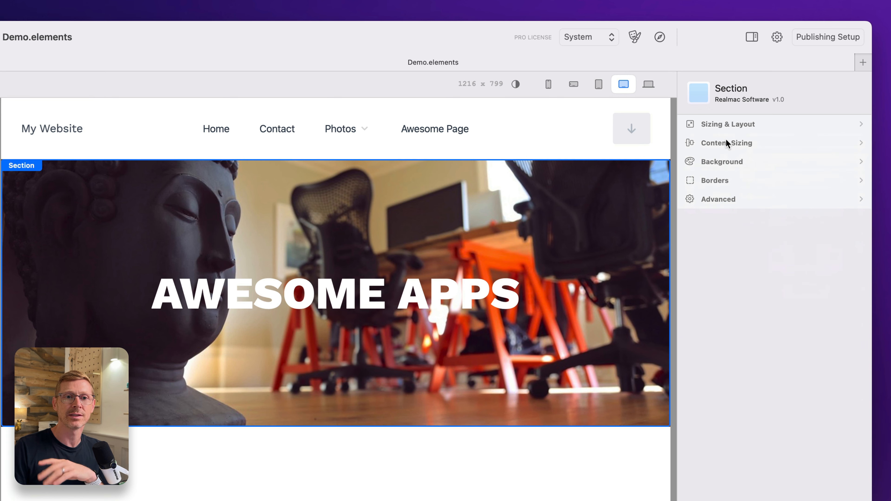
pyautogui.click(726, 143)
pyautogui.click(736, 309)
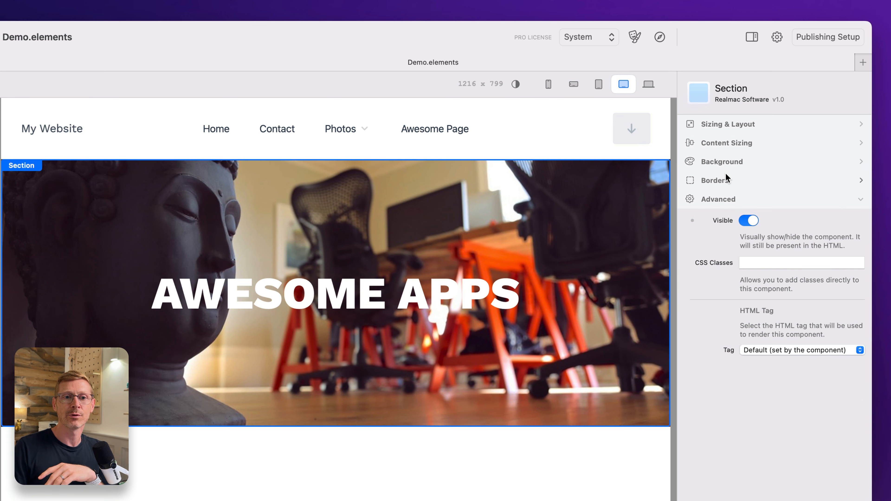
pyautogui.click(725, 179)
# Turn Single Group Mode off to expand all of the Section's setting groups, and switch the mode back on
pyautogui.rightClick(744, 123)
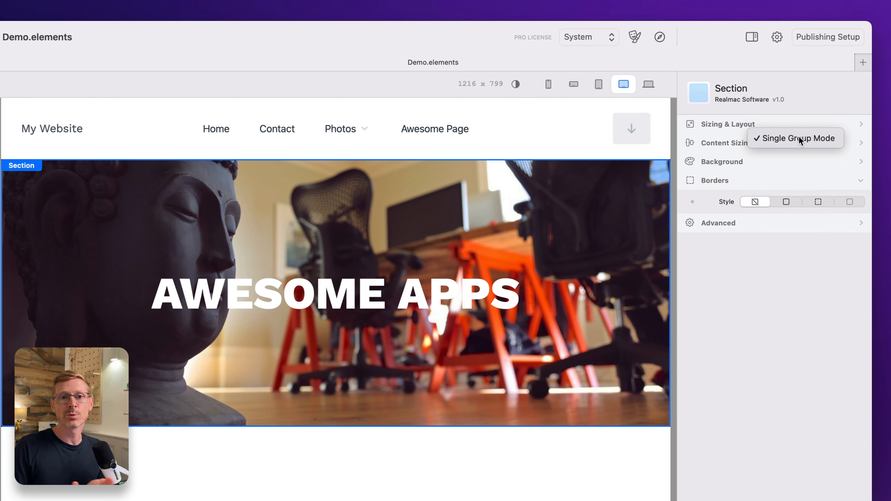
pyautogui.click(799, 135)
pyautogui.rightClick(764, 119)
pyautogui.click(830, 143)
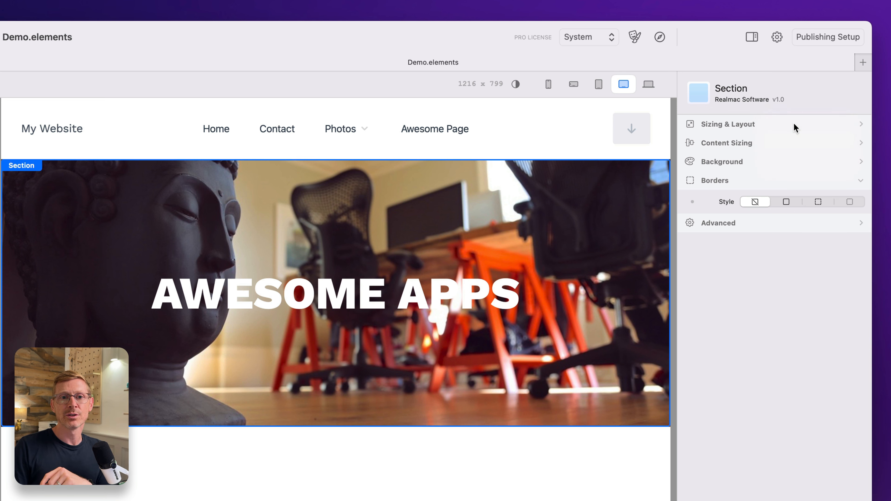
pyautogui.rightClick(791, 121)
pyautogui.click(807, 123)
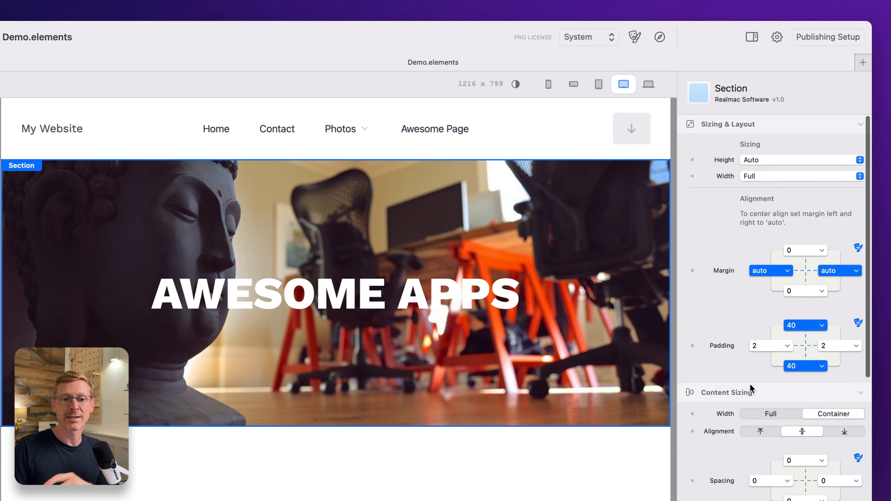
pyautogui.click(748, 388)
pyautogui.click(748, 389)
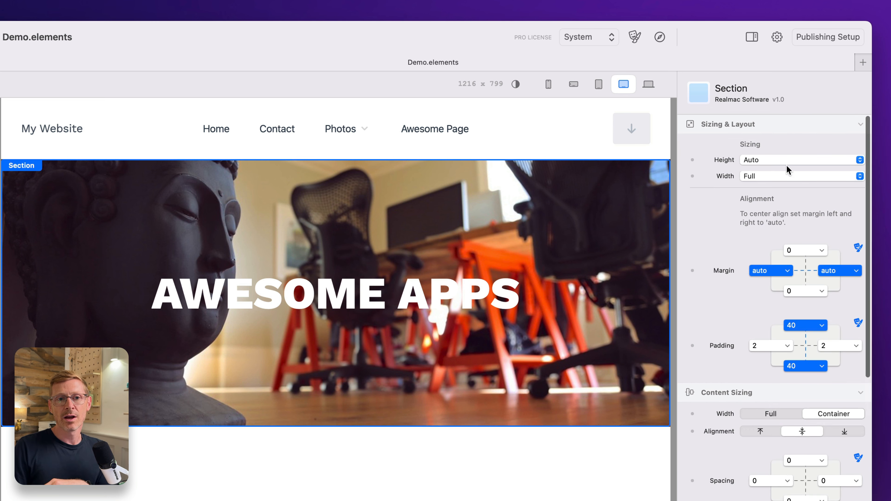
pyautogui.rightClick(757, 124)
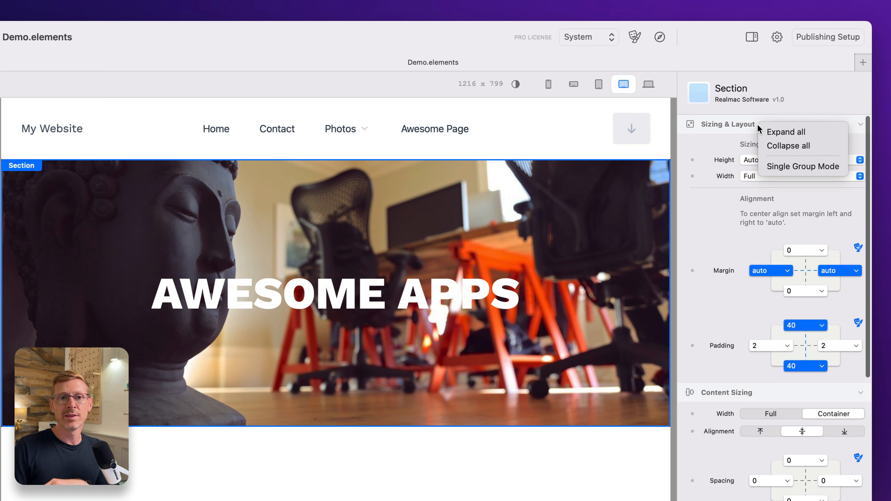
pyautogui.click(802, 165)
pyautogui.click(770, 124)
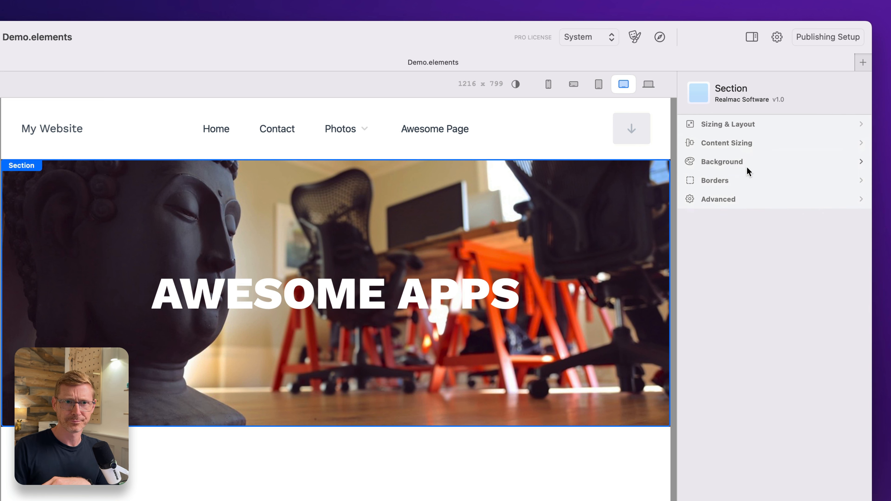
# Open and close the Section's Background, Borders and Advanced groups in turn
pyautogui.click(740, 162)
pyautogui.click(735, 161)
pyautogui.click(721, 186)
pyautogui.click(719, 190)
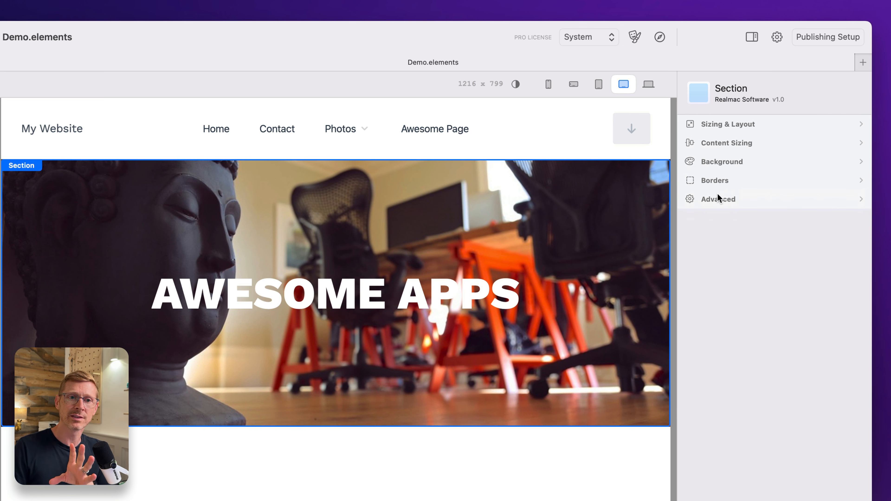
pyautogui.click(717, 194)
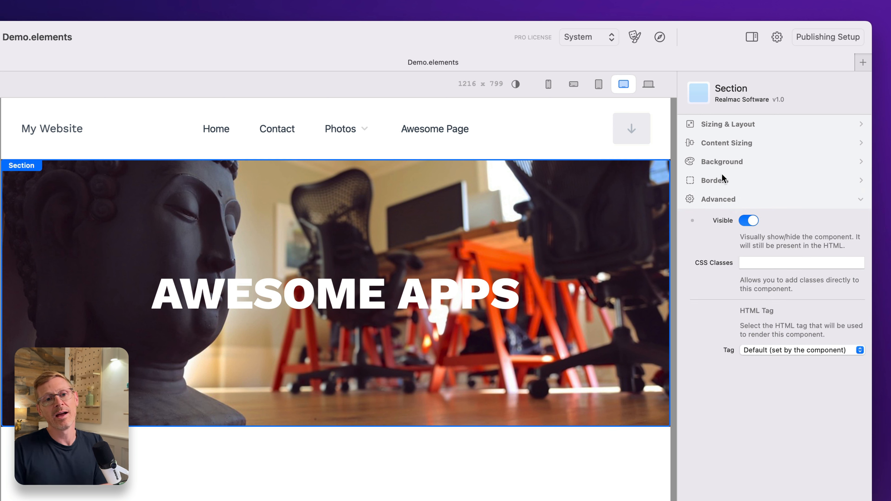
pyautogui.click(732, 200)
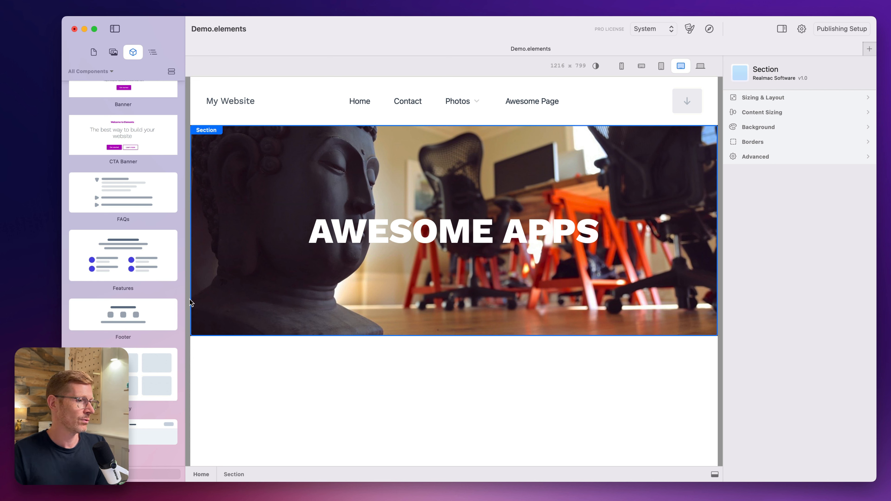
# Add a Grid component directly below the banner Section
pyautogui.scroll(10, 121, 226)
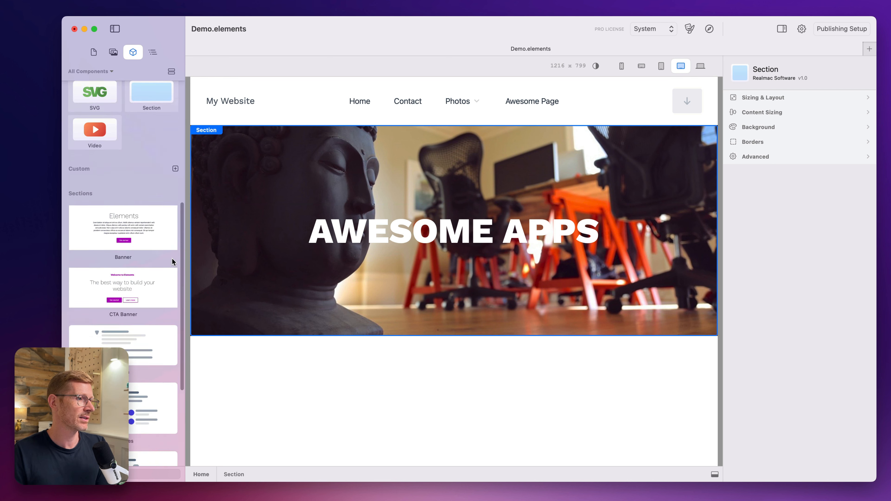
pyautogui.scroll(3, 154, 263)
pyautogui.moveTo(142, 183); pyautogui.dragTo(465, 365)
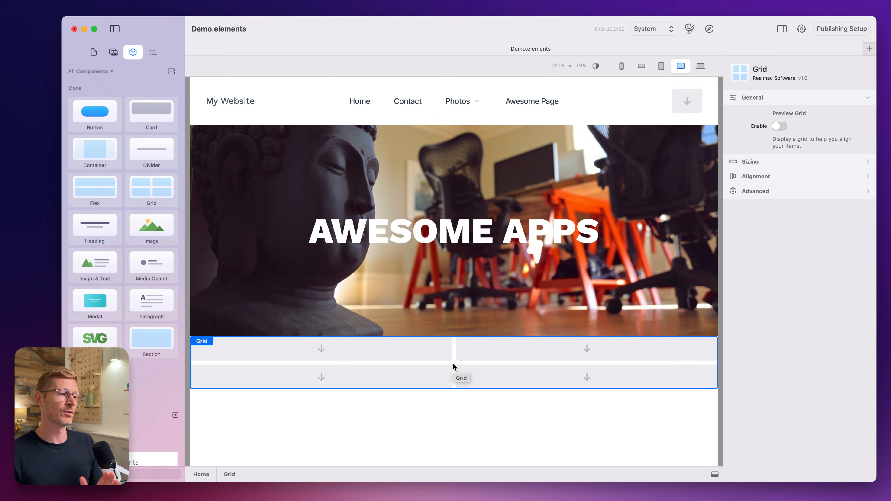
# Add a Container between the banner and the Grid, nest the Grid inside it and inspect the nesting in the page outline
pyautogui.moveTo(94, 151); pyautogui.dragTo(509, 339)
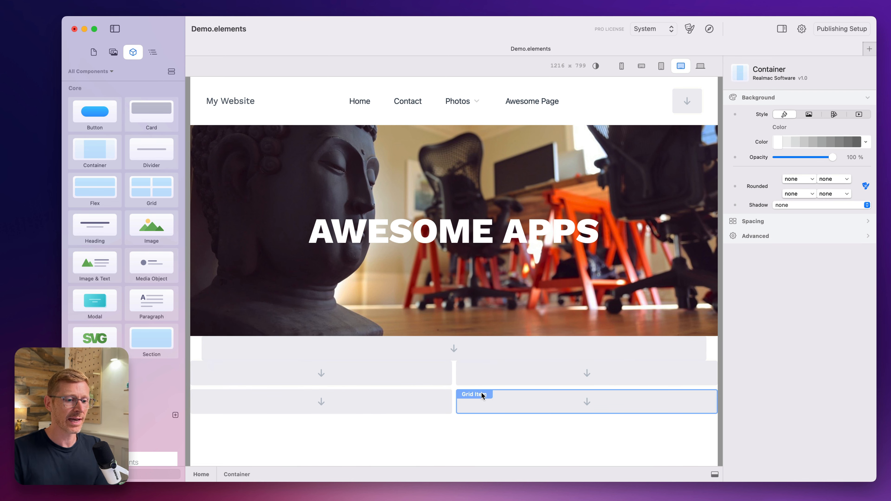
pyautogui.moveTo(458, 387); pyautogui.dragTo(451, 354)
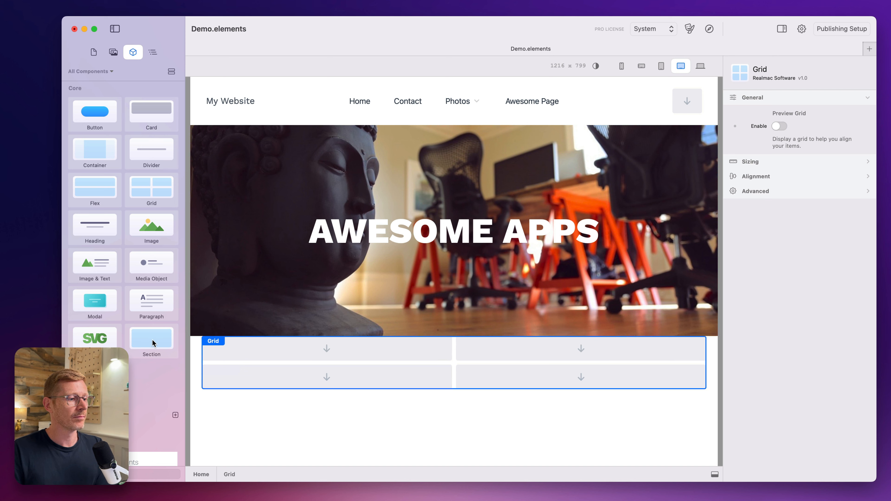
pyautogui.click(152, 52)
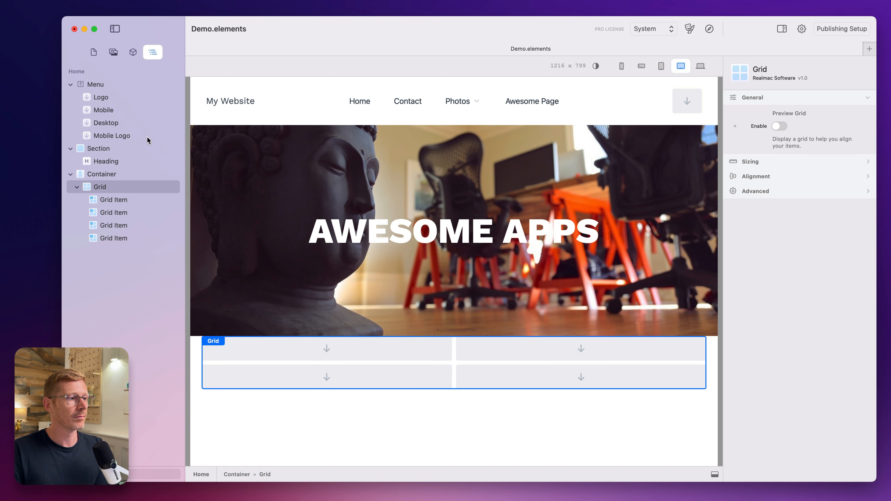
pyautogui.click(102, 175)
pyautogui.click(127, 187)
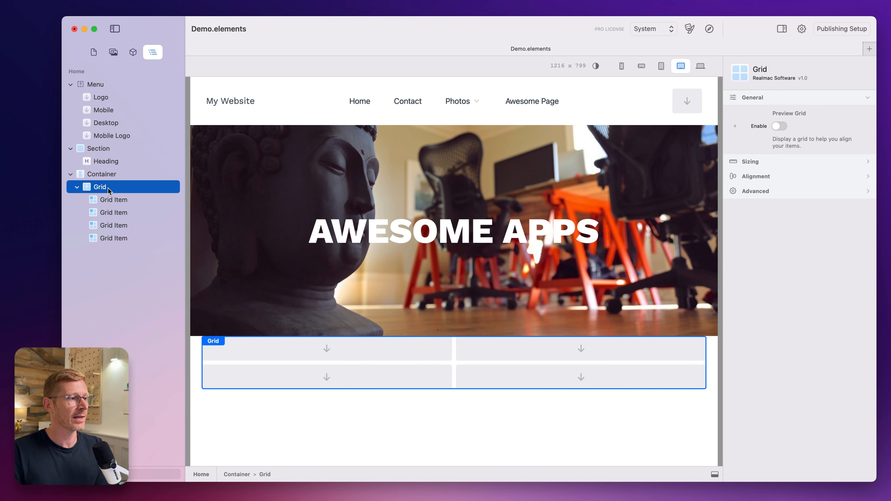
# Move the Grid out of the Container in the outline and delete the empty Container
pyautogui.moveTo(100, 191); pyautogui.dragTo(70, 233)
pyautogui.click(107, 240)
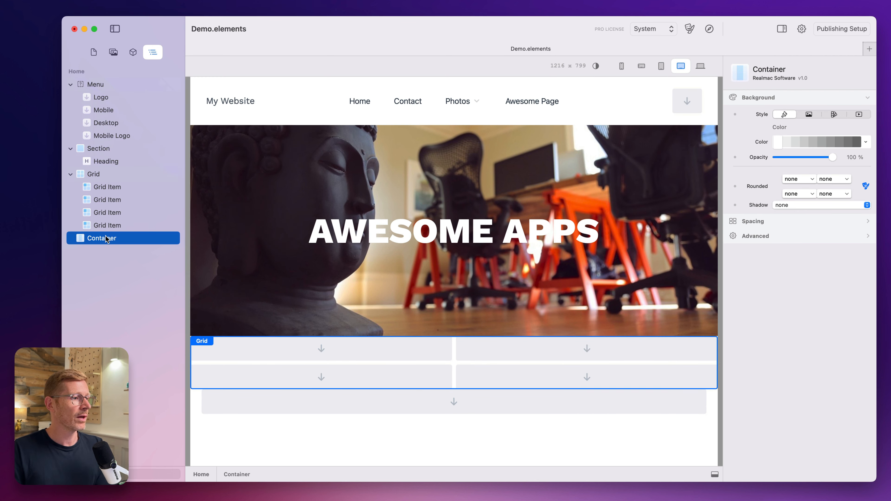
pyautogui.rightClick(107, 239)
pyautogui.click(146, 378)
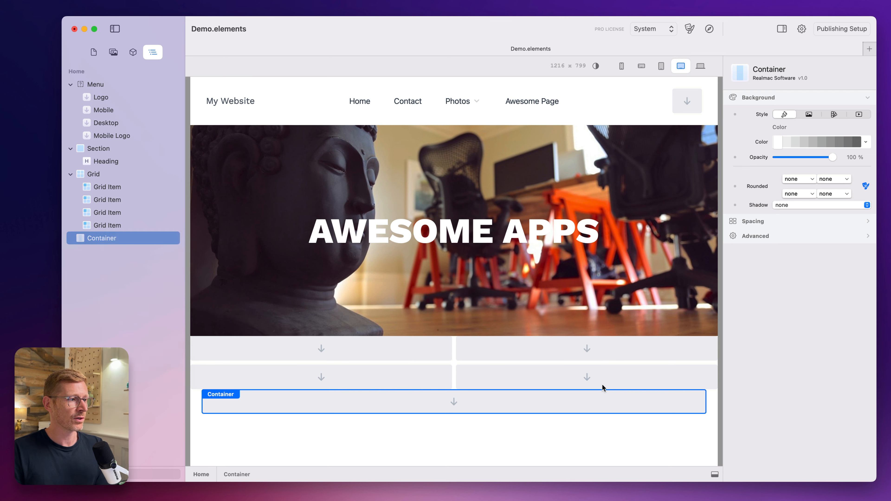
# Set the Grid's width to Container and its top and bottom padding to 10
pyautogui.click(454, 366)
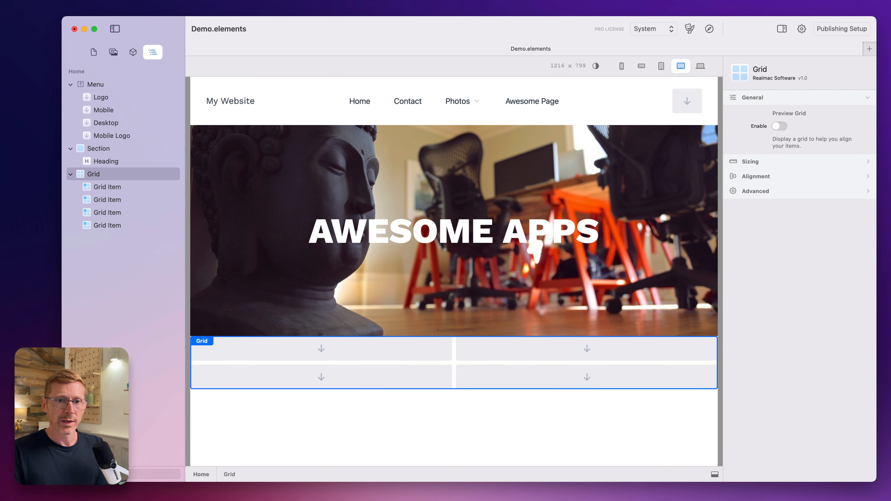
pyautogui.click(758, 161)
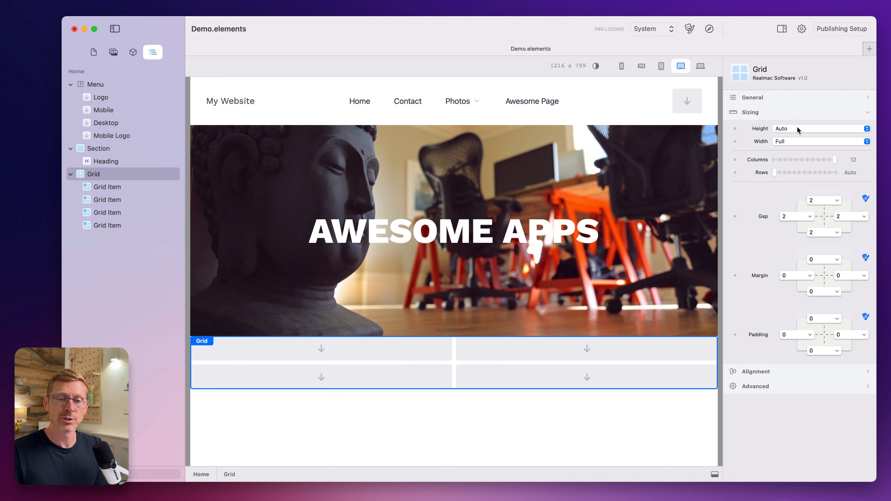
pyautogui.click(789, 145)
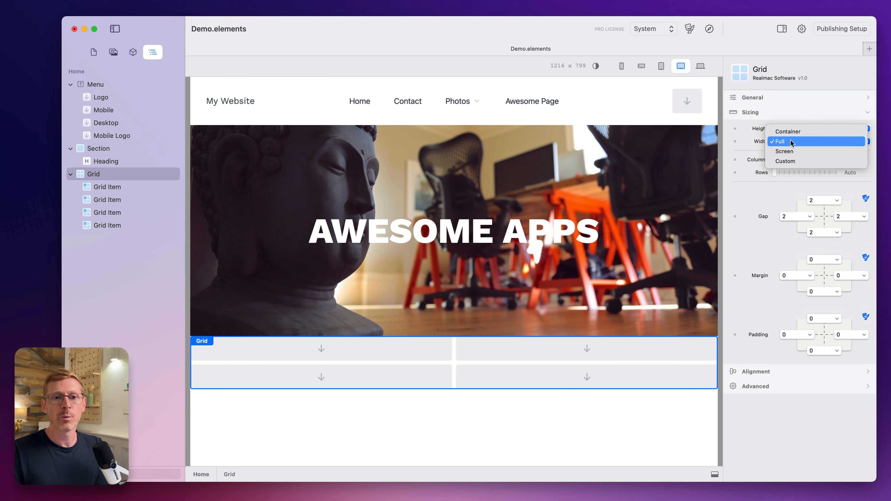
pyautogui.click(813, 131)
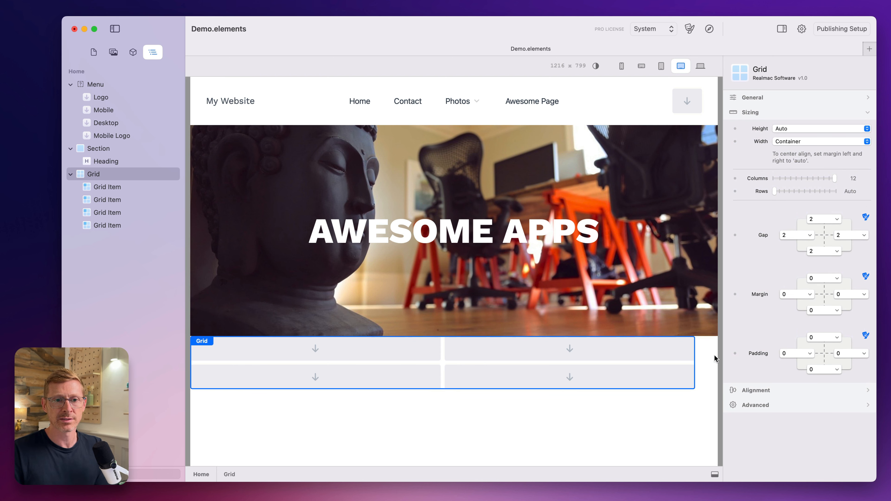
pyautogui.click(832, 335)
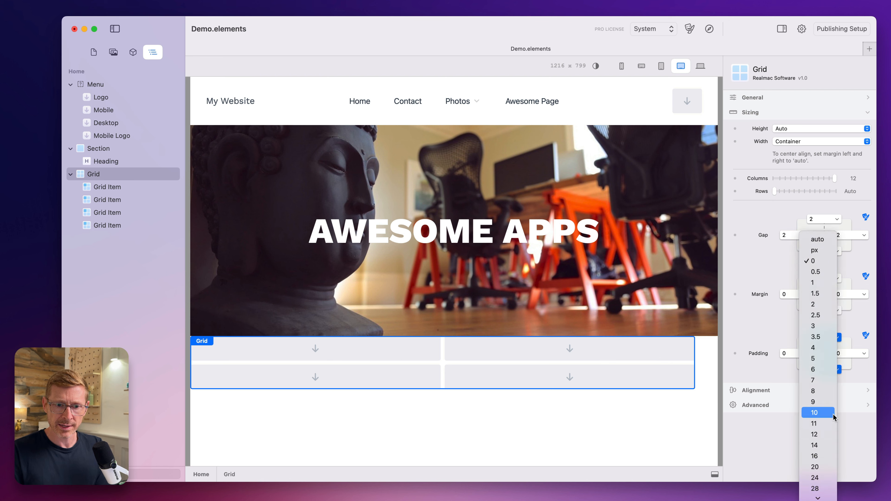
pyautogui.click(831, 415)
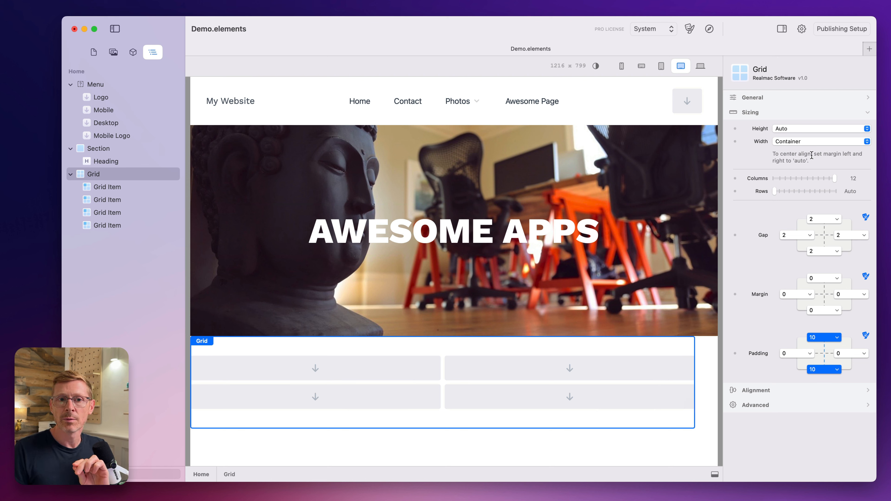
pyautogui.moveTo(812, 155); pyautogui.dragTo(853, 159)
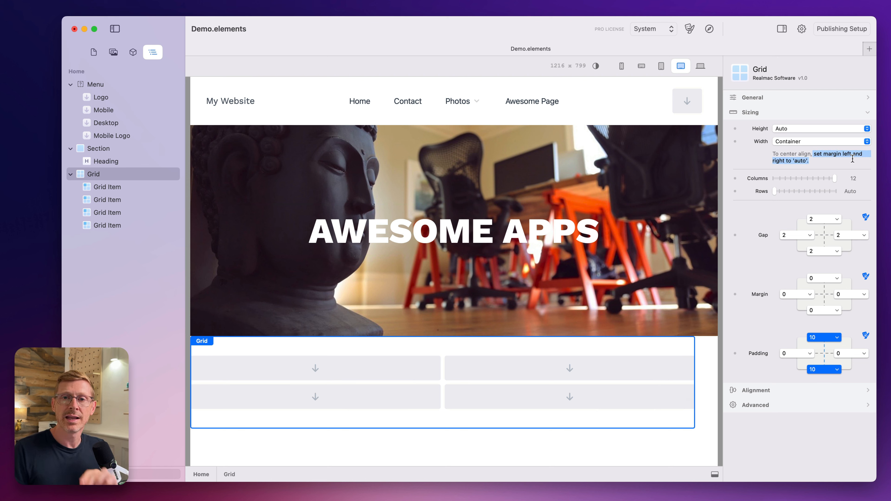
pyautogui.click(823, 156)
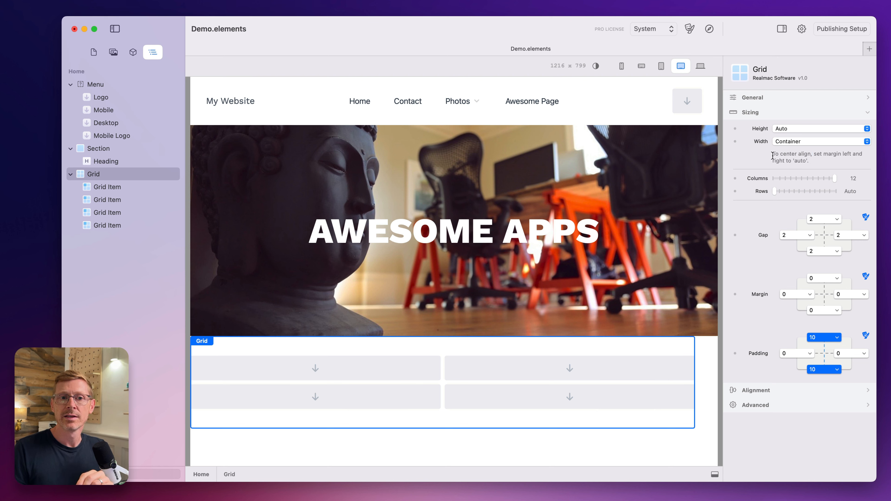
# Centre the Grid on the page by setting its left and right margins to auto
pyautogui.moveTo(773, 155); pyautogui.dragTo(814, 162)
pyautogui.click(819, 162)
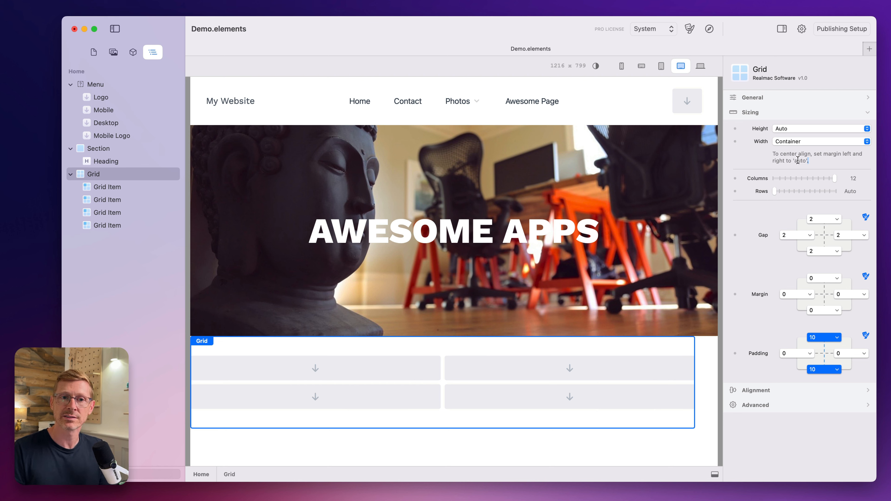
pyautogui.moveTo(798, 160); pyautogui.dragTo(772, 155)
pyautogui.click(779, 153)
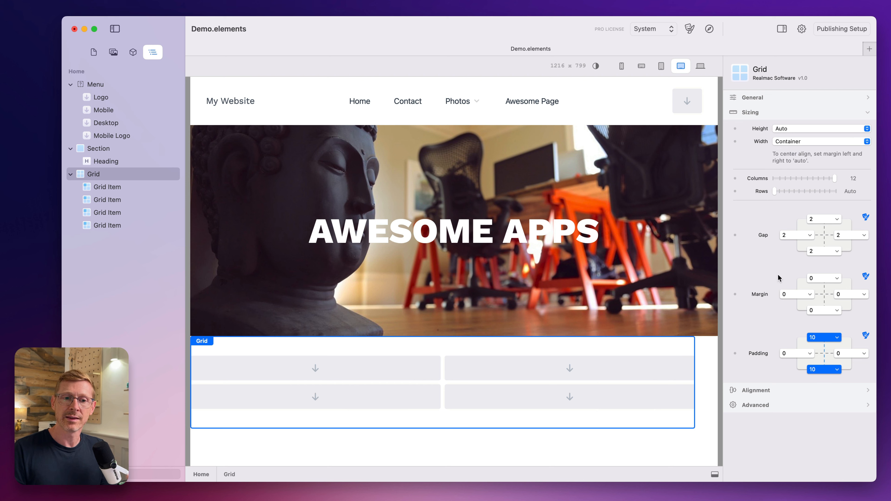
pyautogui.click(807, 295)
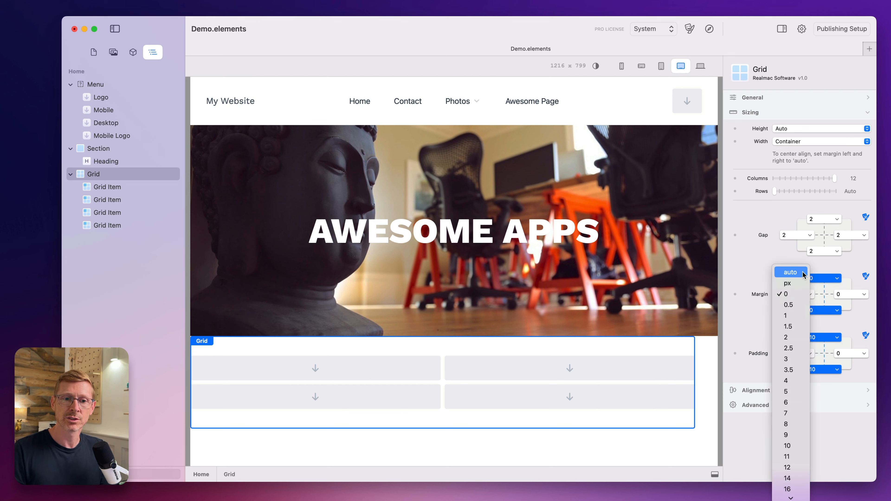
pyautogui.click(791, 272)
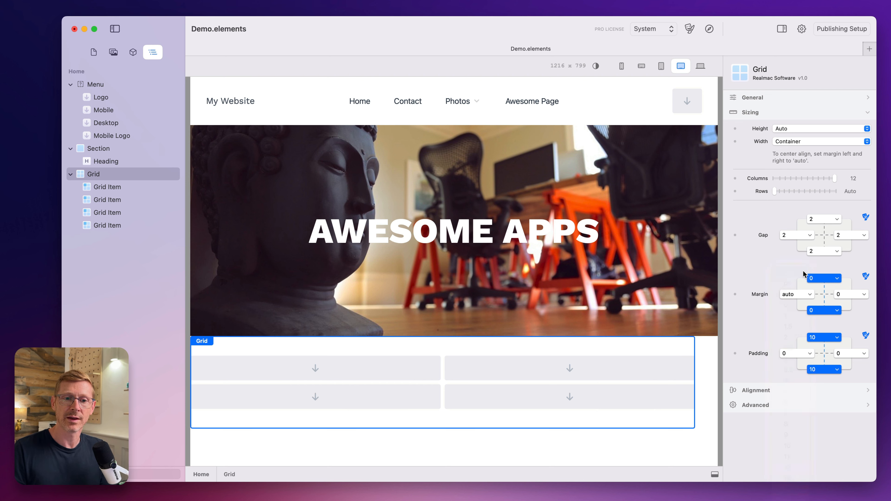
pyautogui.click(835, 294)
pyautogui.click(846, 273)
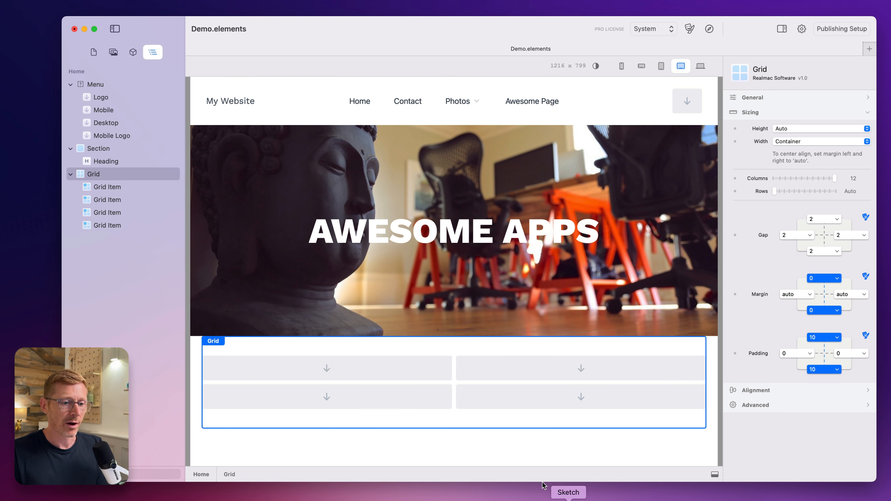
# Place a Media Object component in each of the Grid's four grid items
pyautogui.click(130, 54)
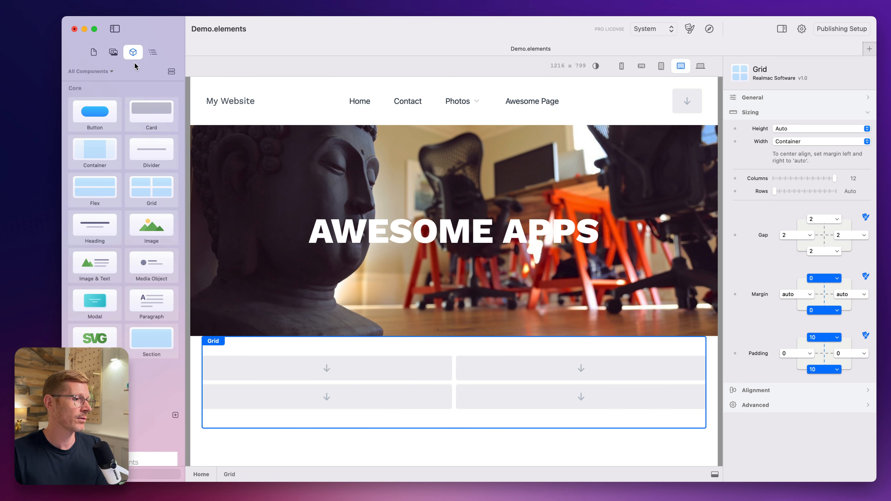
pyautogui.moveTo(153, 269); pyautogui.dragTo(321, 381)
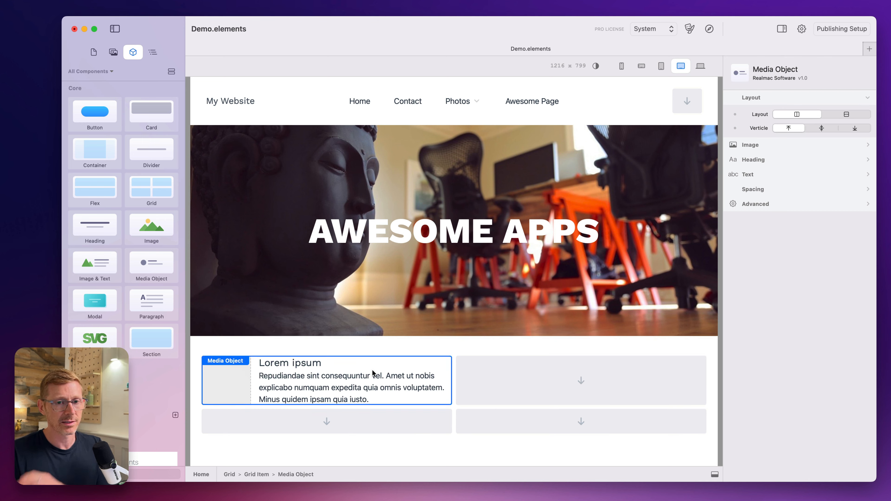
pyautogui.moveTo(143, 262); pyautogui.dragTo(581, 387)
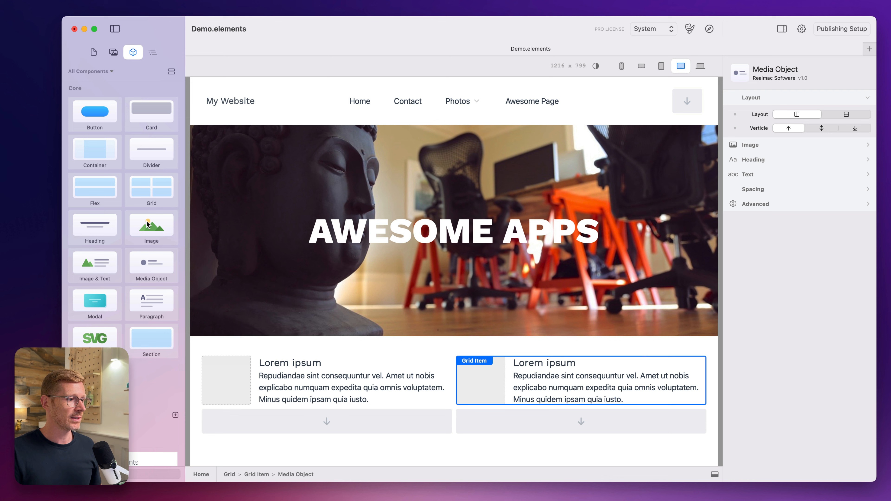
pyautogui.moveTo(161, 279); pyautogui.dragTo(281, 427)
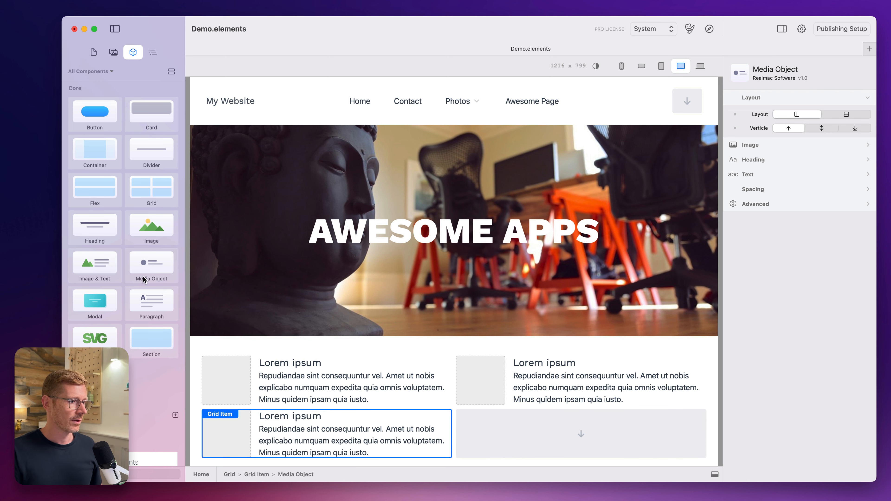
pyautogui.moveTo(147, 268); pyautogui.dragTo(615, 432)
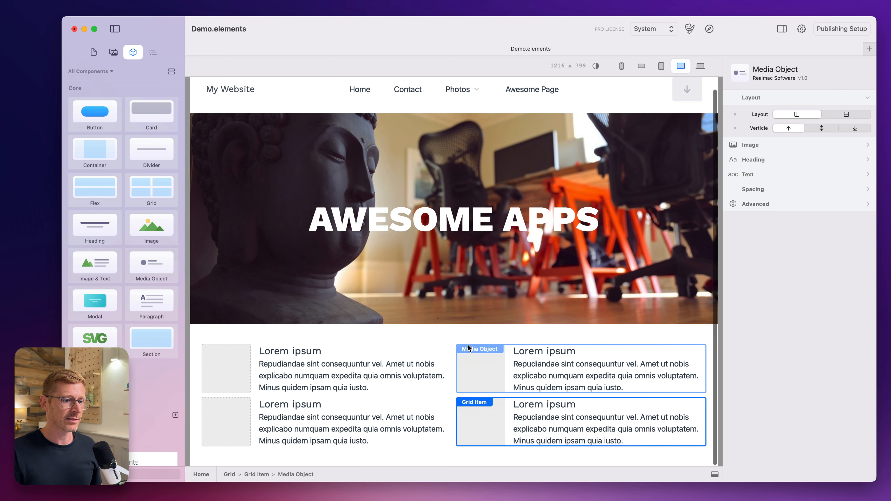
# Set the Grid's vertical gap to 10
pyautogui.click(454, 334)
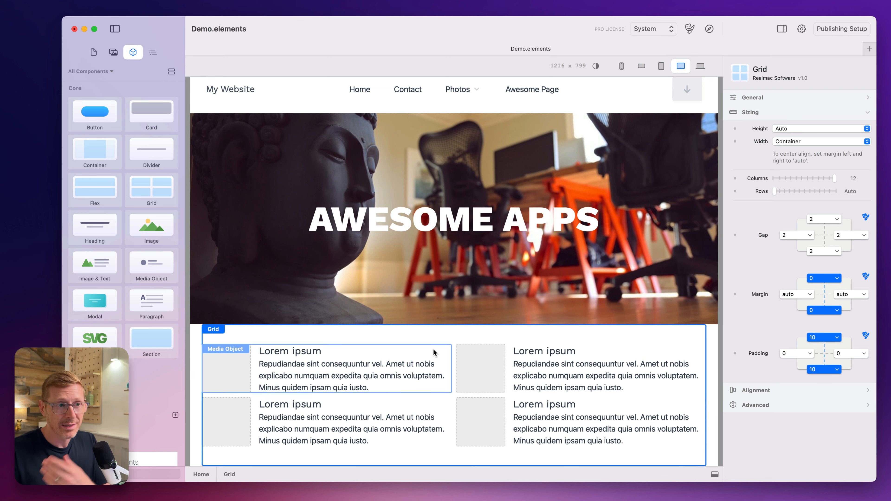
pyautogui.scroll(1, 501, 263)
pyautogui.scroll(-1, 501, 264)
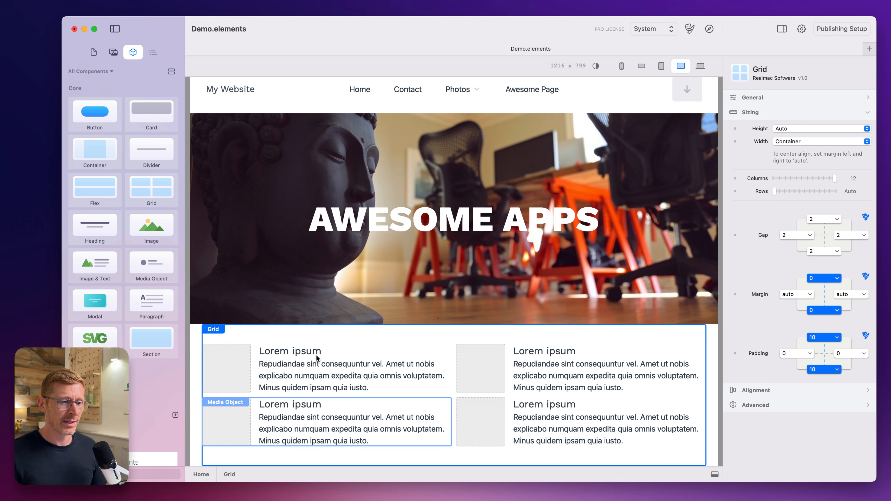
pyautogui.click(820, 237)
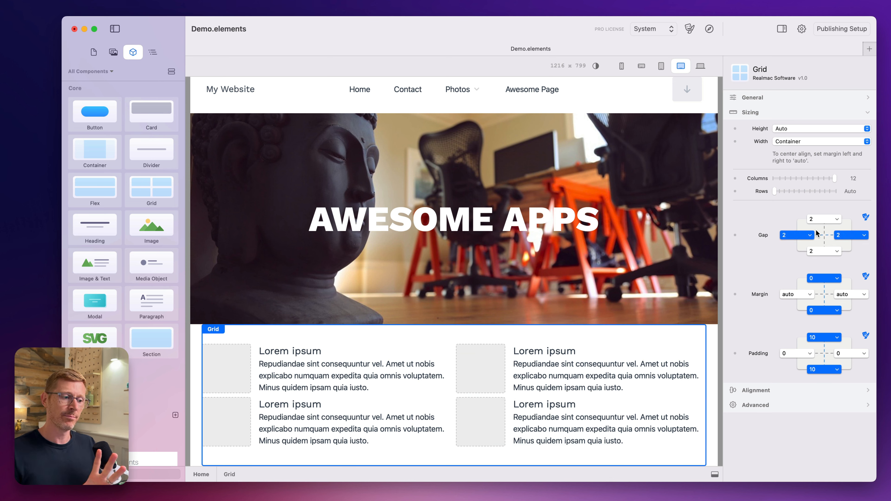
pyautogui.click(825, 227)
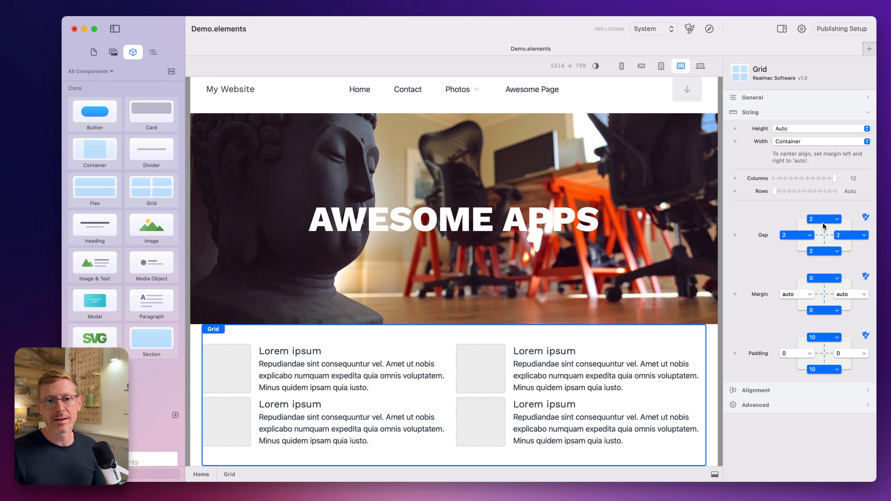
pyautogui.click(826, 221)
pyautogui.click(817, 323)
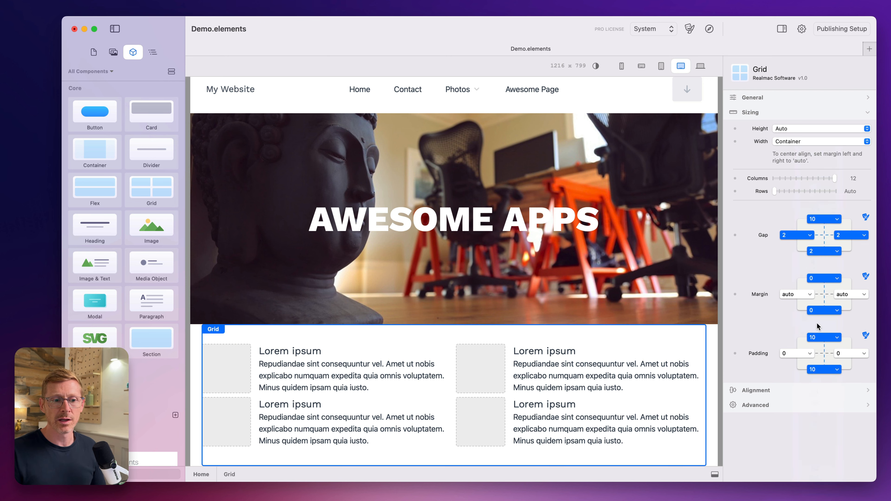
# Try a horizontal gap of 20 for the Grid and settle on 10
pyautogui.click(797, 235)
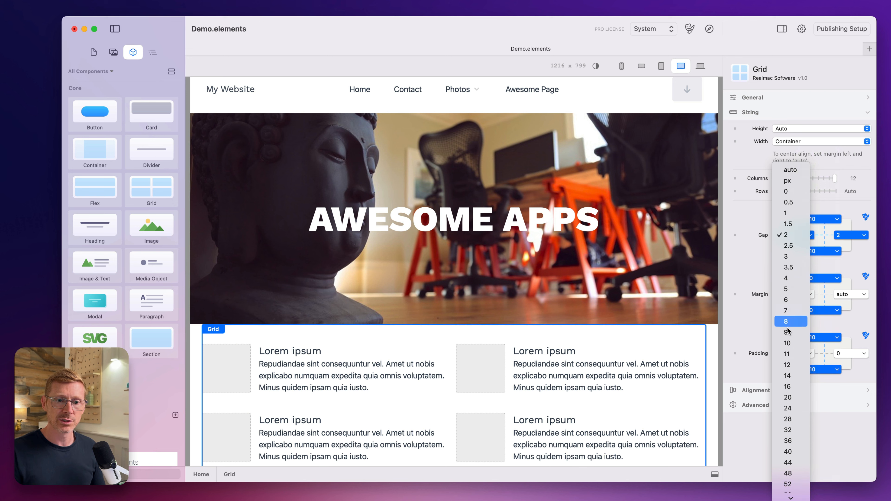
pyautogui.click(789, 397)
pyautogui.click(799, 235)
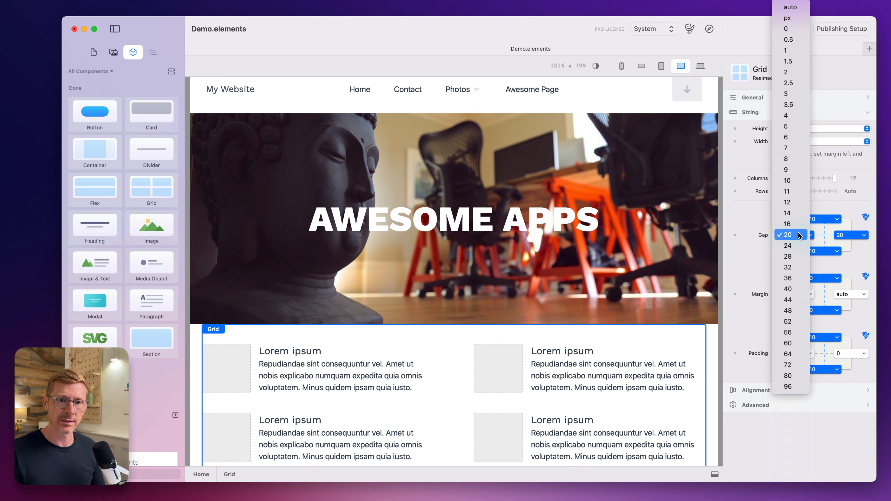
pyautogui.click(791, 192)
pyautogui.scroll(-1, 574, 319)
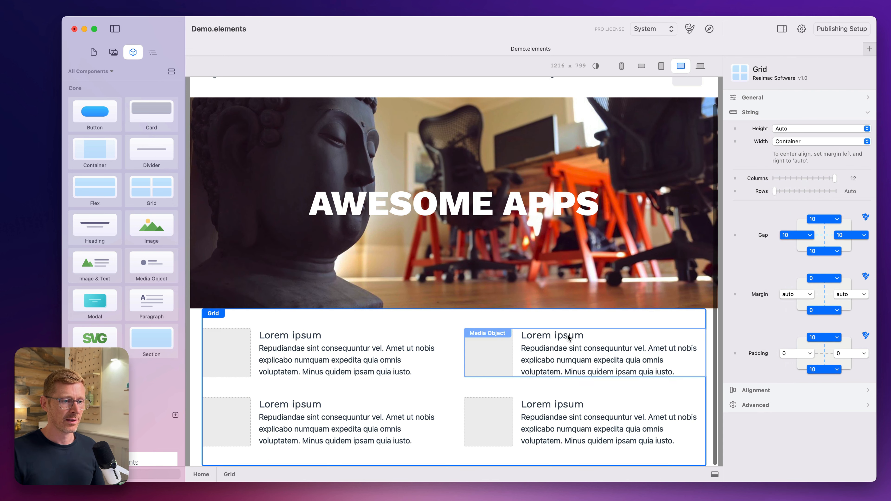
# Show the project's resource files and expand all of the Grid's inspector groups
pyautogui.click(113, 53)
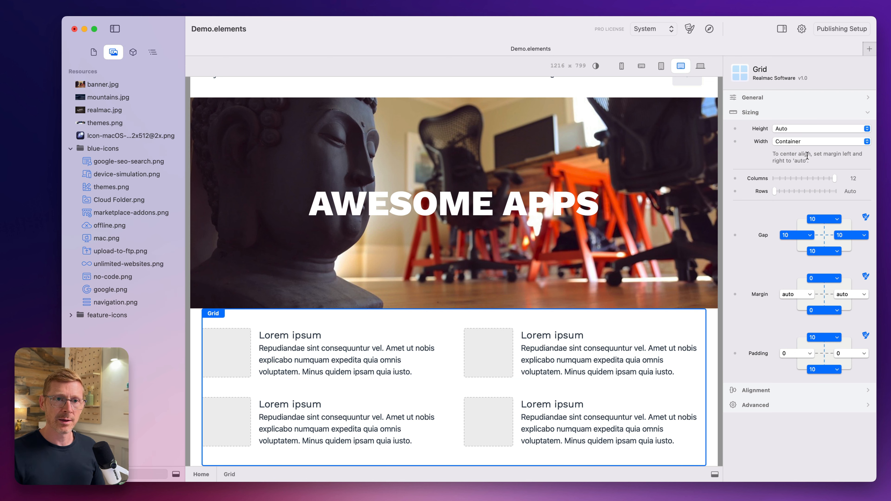
pyautogui.rightClick(781, 116)
pyautogui.click(806, 121)
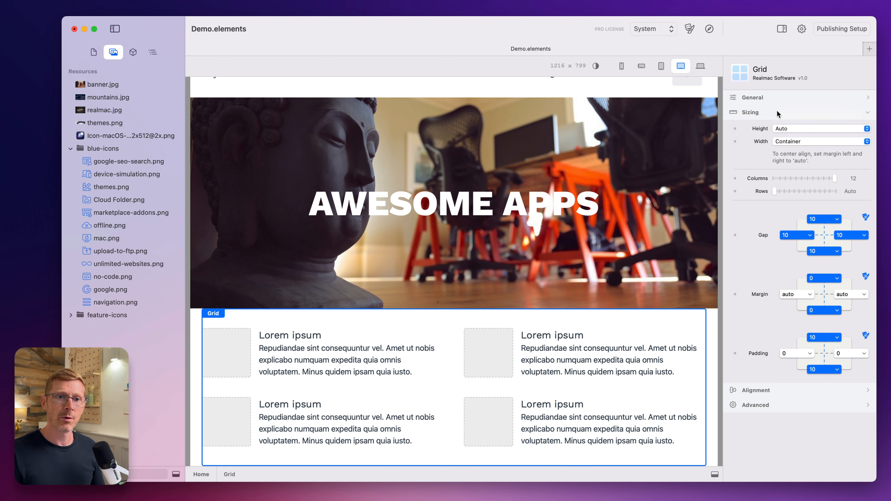
pyautogui.rightClick(777, 112)
pyautogui.click(796, 120)
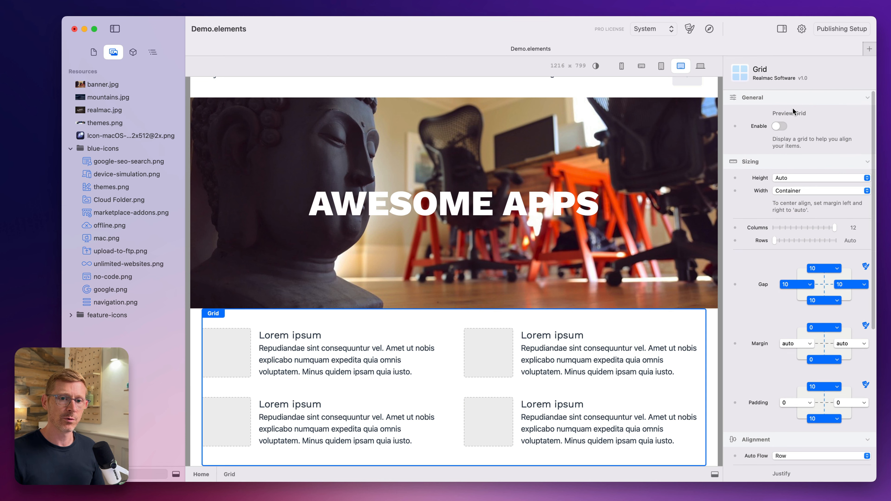
# Expand all settings groups of the upper-left Media Object and set its image resource to google-seo-search.png
pyautogui.click(270, 361)
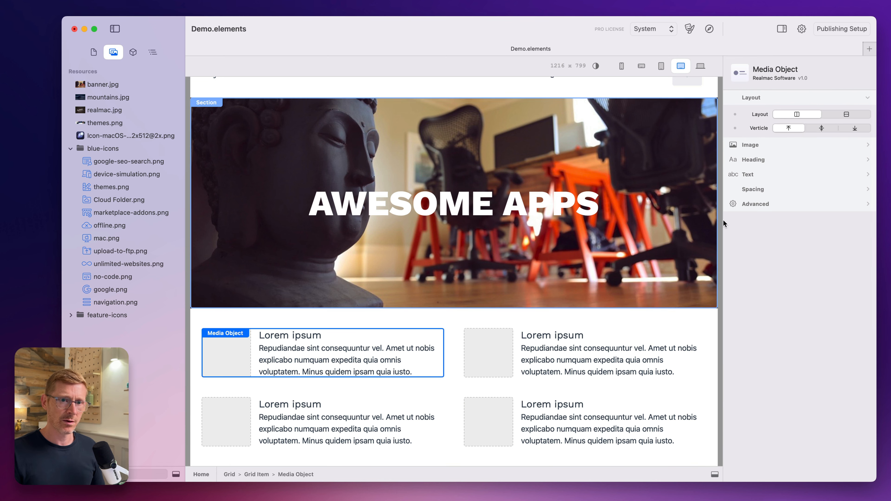
pyautogui.rightClick(785, 96)
pyautogui.click(794, 98)
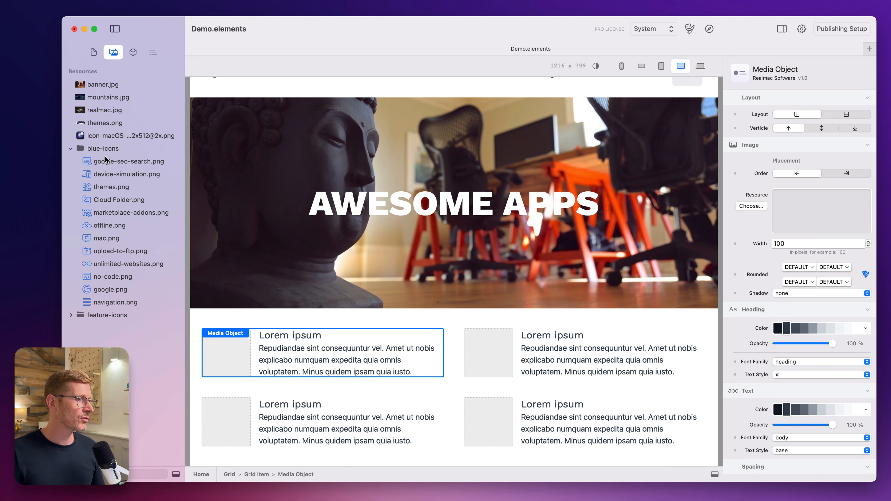
pyautogui.moveTo(105, 160); pyautogui.dragTo(794, 222)
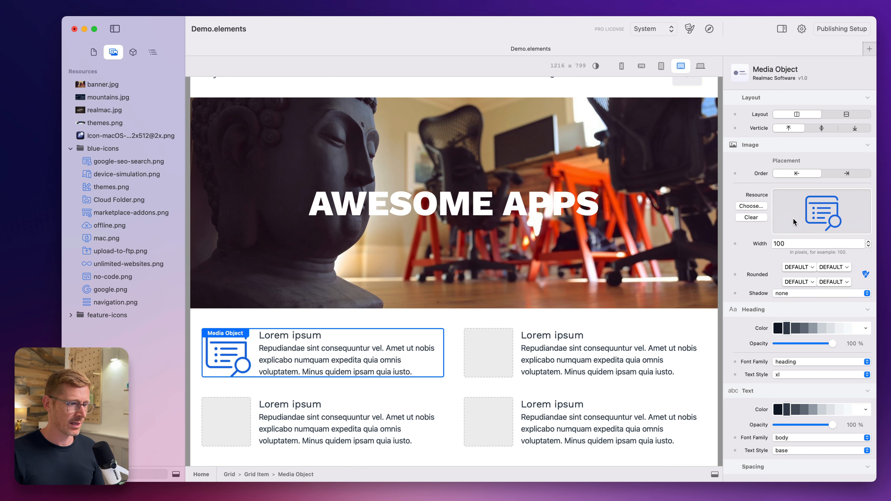
# Assign device-simulation.png to the upper-right Media Object, themes.png to the lower-left one and Cloud Folder.png to the lower-right one
pyautogui.click(467, 365)
pyautogui.moveTo(104, 174); pyautogui.dragTo(590, 339)
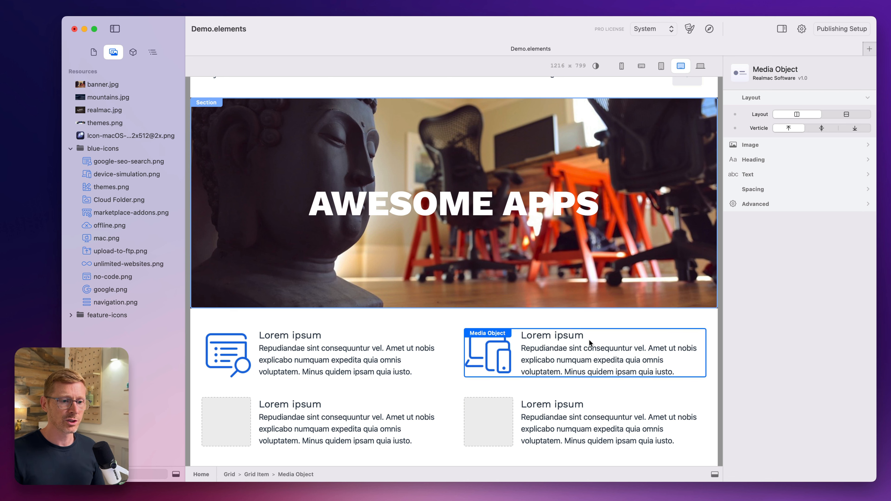
pyautogui.click(273, 443)
pyautogui.moveTo(109, 187); pyautogui.dragTo(338, 421)
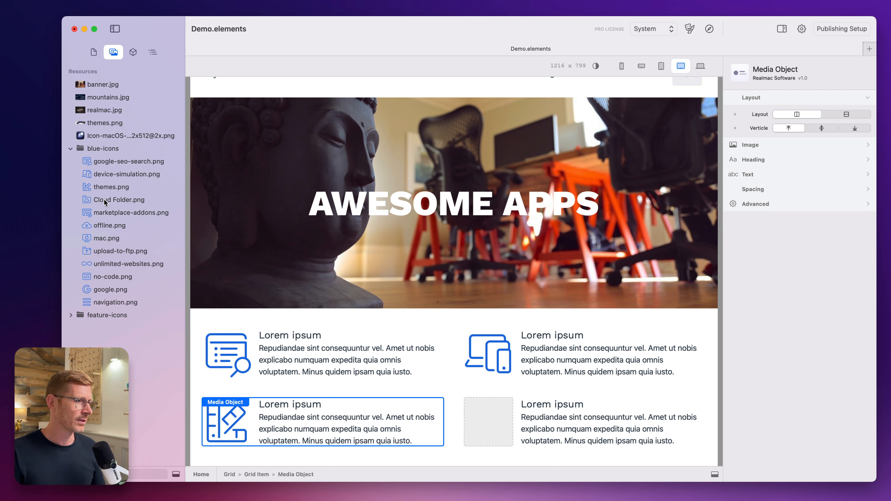
pyautogui.moveTo(105, 200); pyautogui.dragTo(592, 404)
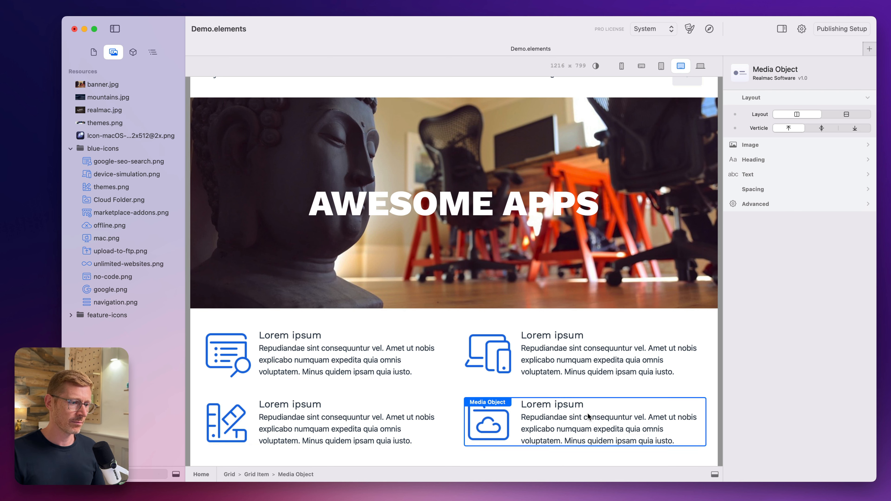
# Compare which inspector groups are expanded for the Grid and for its individual Media Objects
pyautogui.click(465, 320)
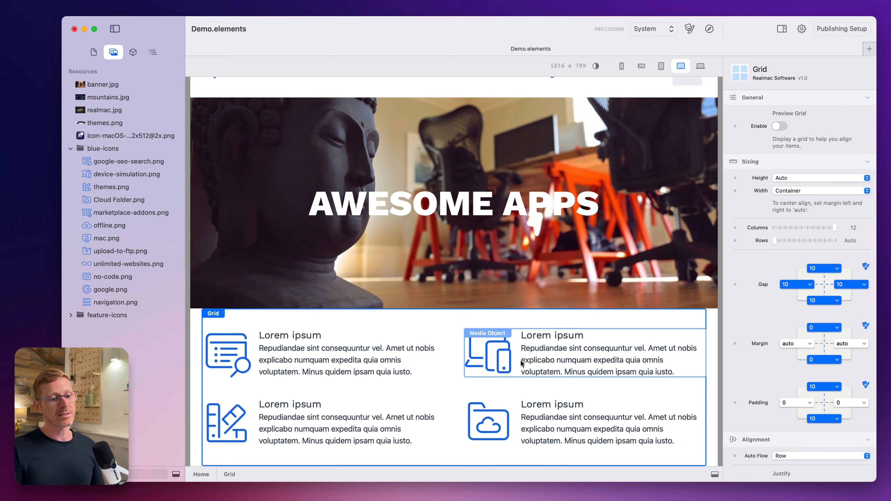
pyautogui.click(489, 351)
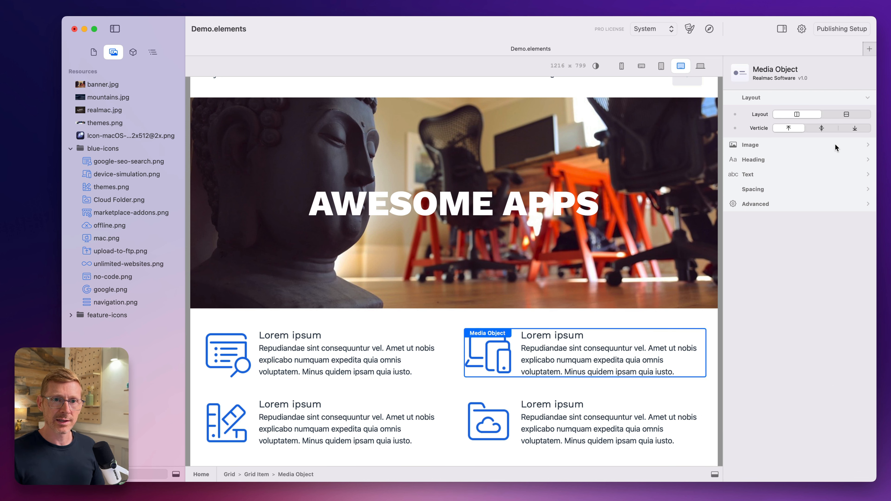
pyautogui.rightClick(779, 98)
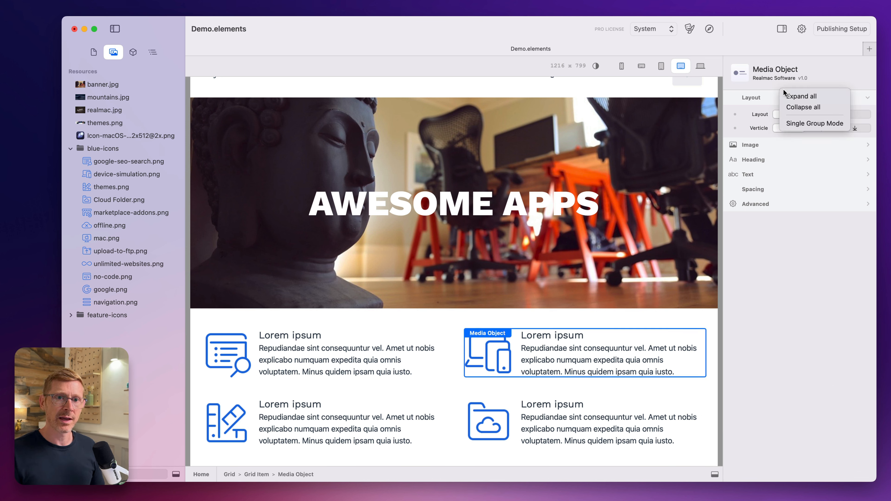
pyautogui.click(767, 98)
pyautogui.click(412, 349)
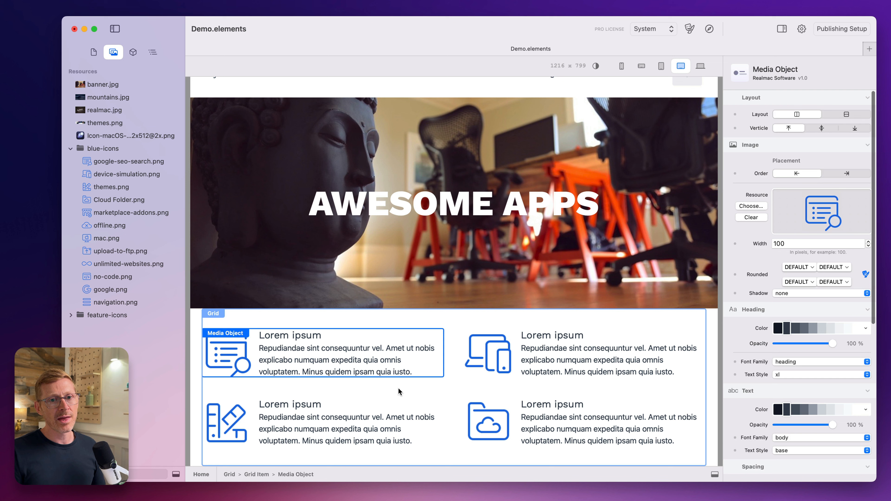
pyautogui.click(402, 392)
pyautogui.click(562, 398)
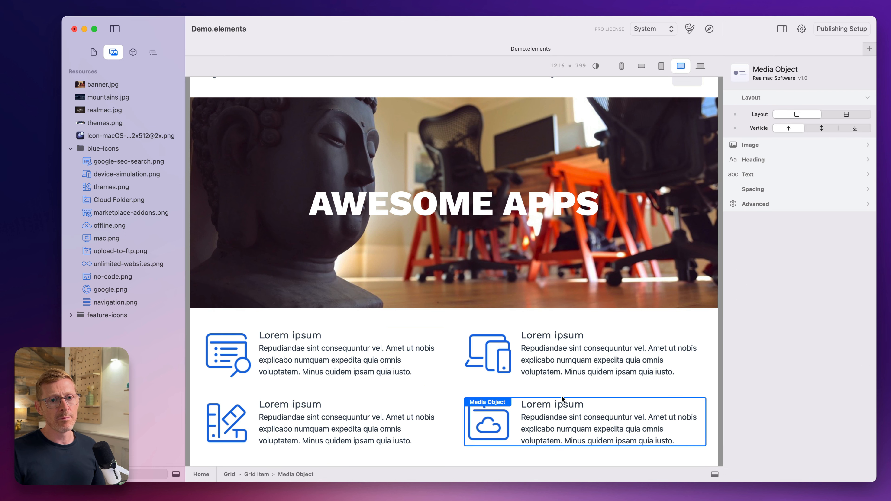
# Collapse Layout and expand Image and Heading for the cloud-folder Media Object, and compare its inspector with the Media Object above it
pyautogui.click(763, 95)
pyautogui.click(752, 113)
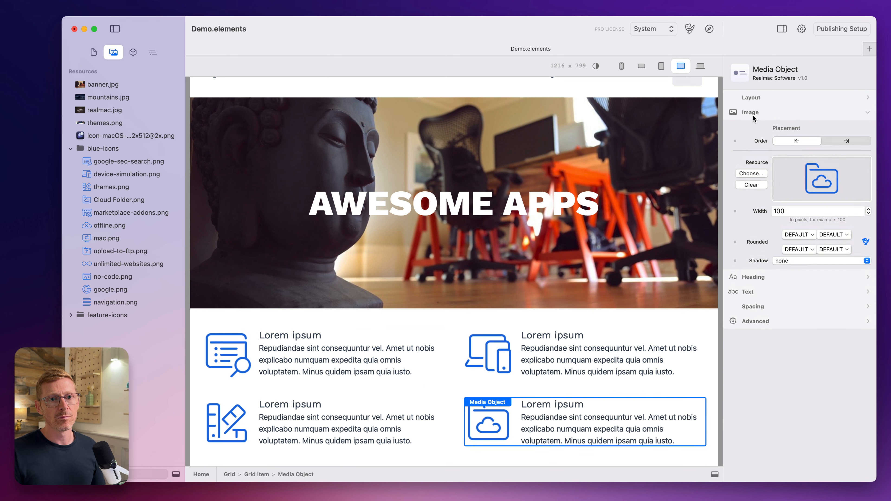
pyautogui.click(751, 276)
pyautogui.click(568, 344)
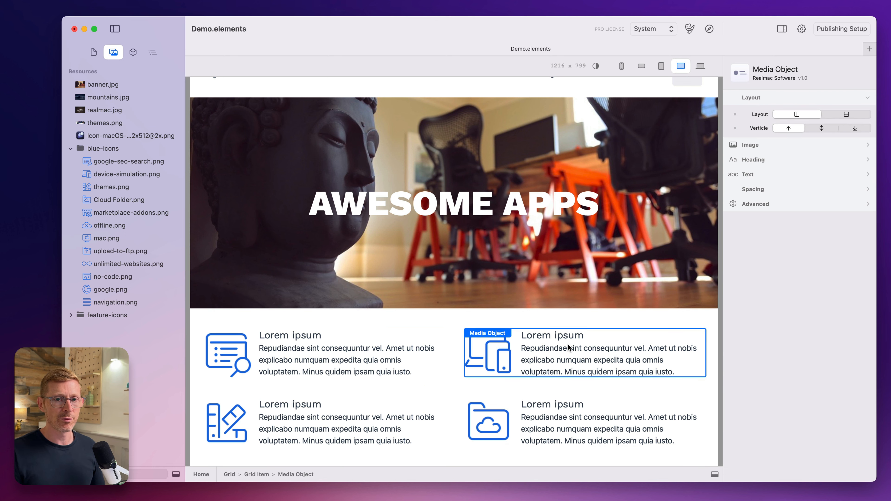
pyautogui.click(561, 385)
pyautogui.click(558, 373)
pyautogui.click(530, 407)
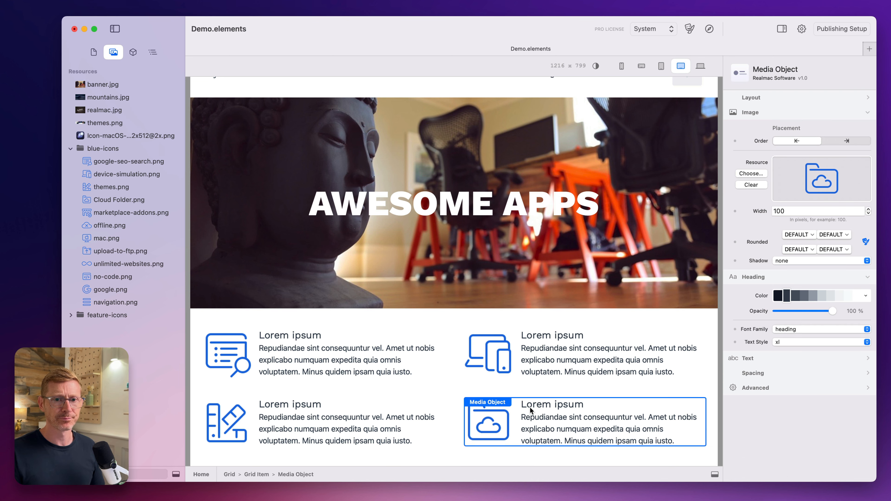
# Expand all settings groups of the upper-right Media Object and review its inspector settings
pyautogui.click(413, 416)
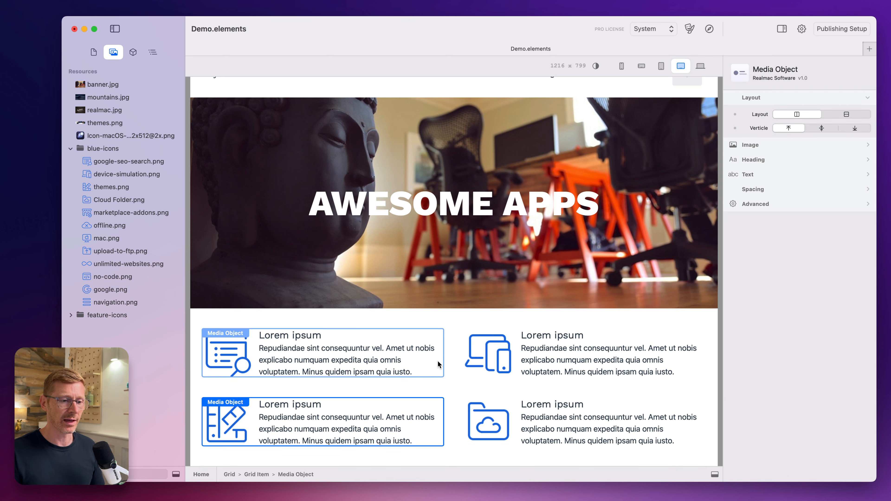
pyautogui.click(479, 343)
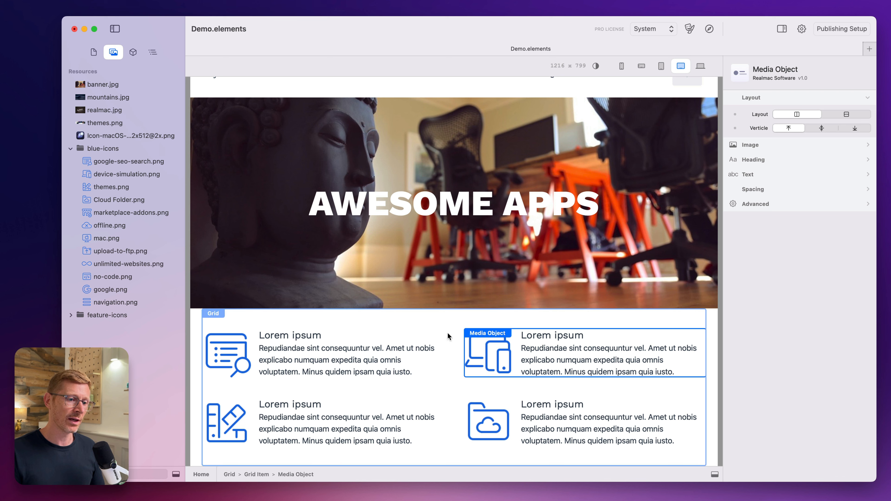
pyautogui.rightClick(772, 103)
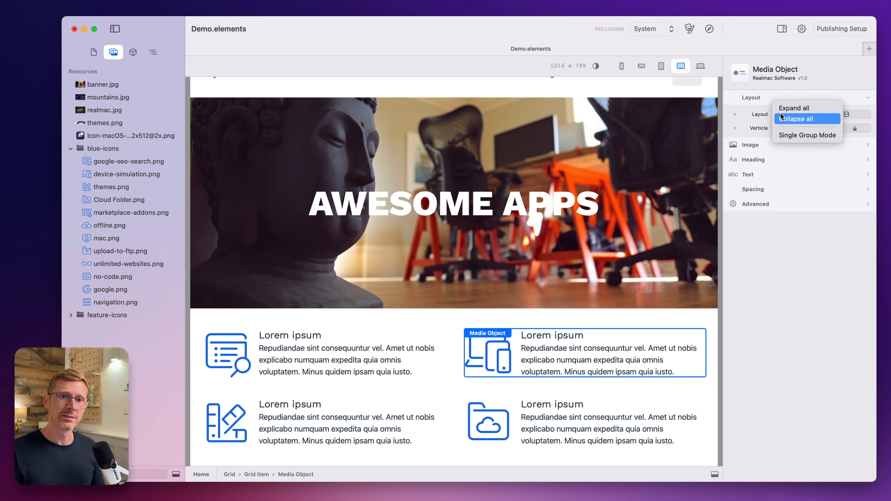
pyautogui.click(802, 103)
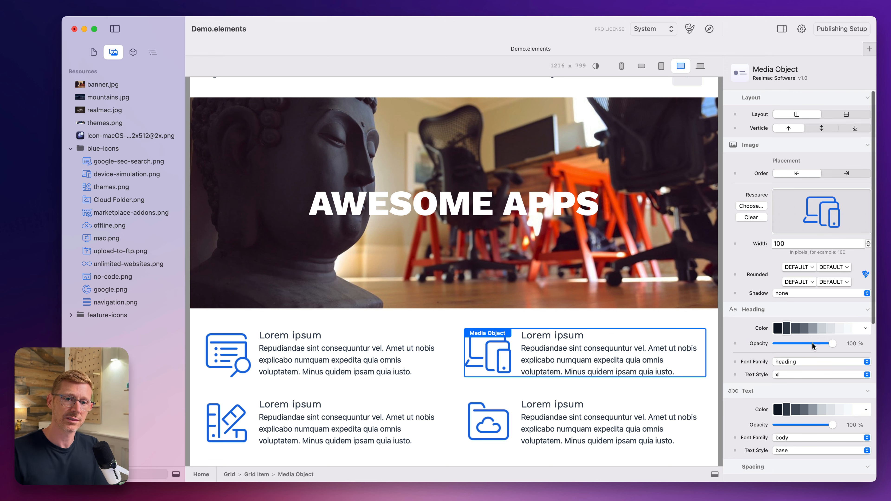
pyautogui.scroll(-8, 812, 343)
pyautogui.scroll(-5, 796, 352)
pyautogui.scroll(10, 794, 347)
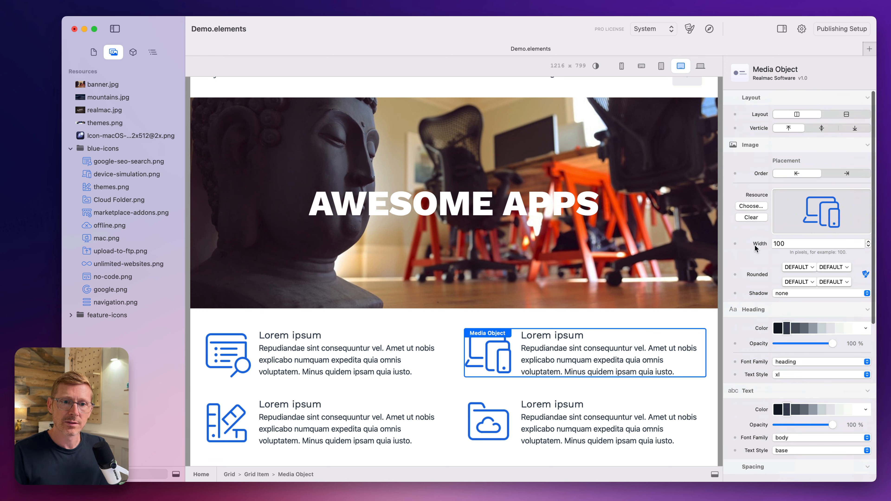
# Set the image width to 50 pixels for the upper-right Media Object and the cloud-folder Media Object
pyautogui.doubleClick(787, 243)
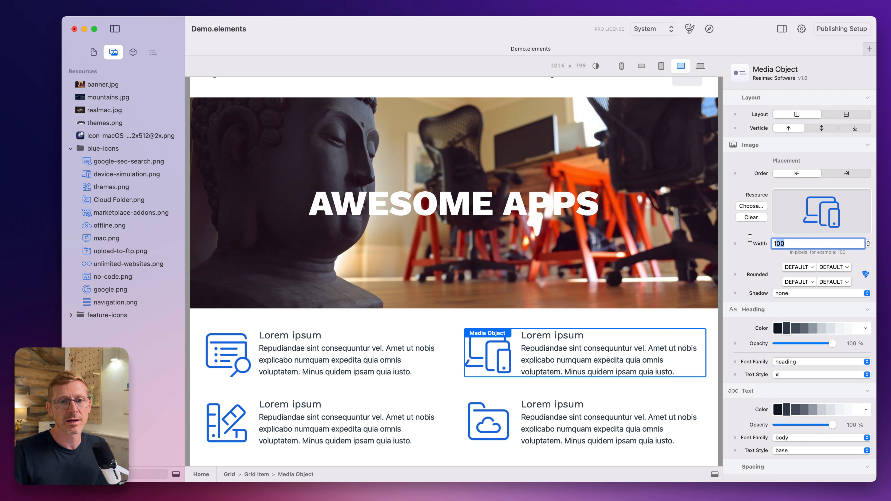
pyautogui.write('50')
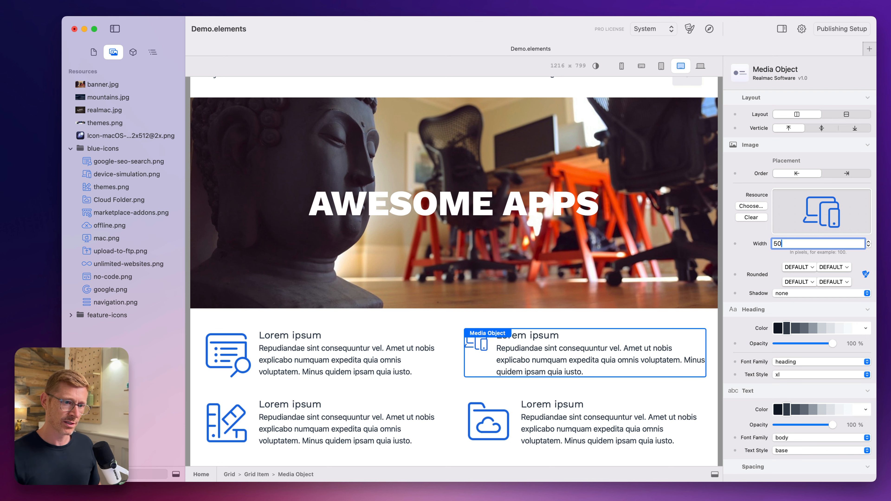
pyautogui.click(498, 441)
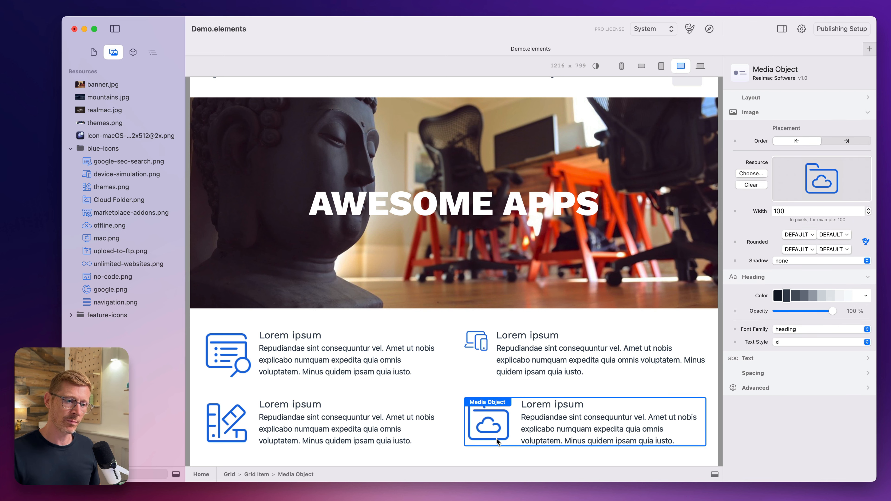
pyautogui.doubleClick(793, 211)
pyautogui.write('50')
pyautogui.press('Return')
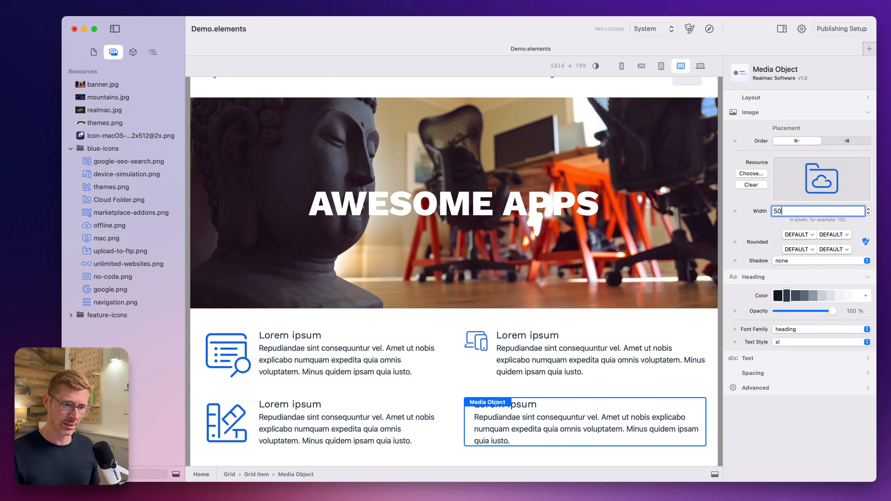
# Expand all settings groups of the lower-left Media Object and set its image width to 50 pixels
pyautogui.click(311, 414)
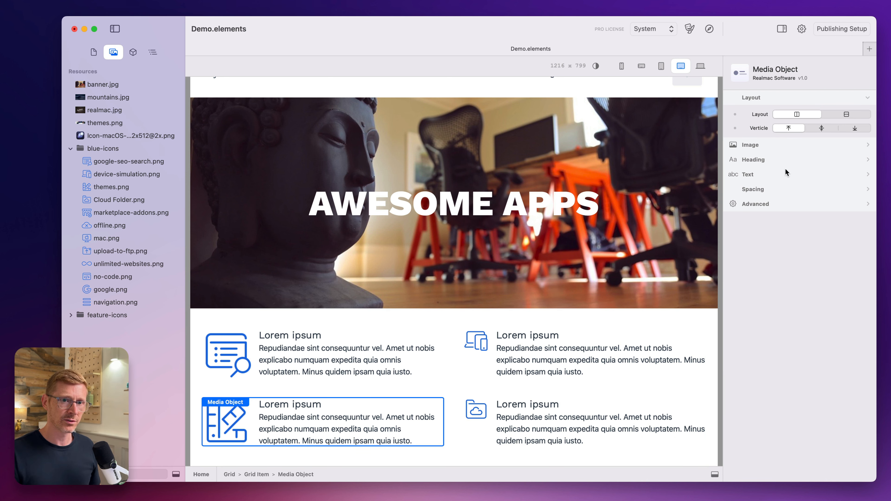
pyautogui.rightClick(797, 96)
pyautogui.click(803, 101)
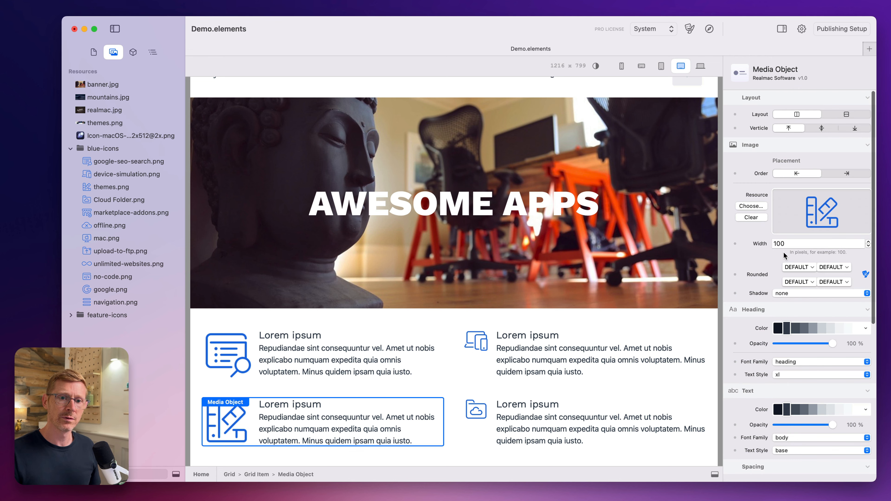
pyautogui.doubleClick(781, 243)
pyautogui.write('50')
pyautogui.press('Return')
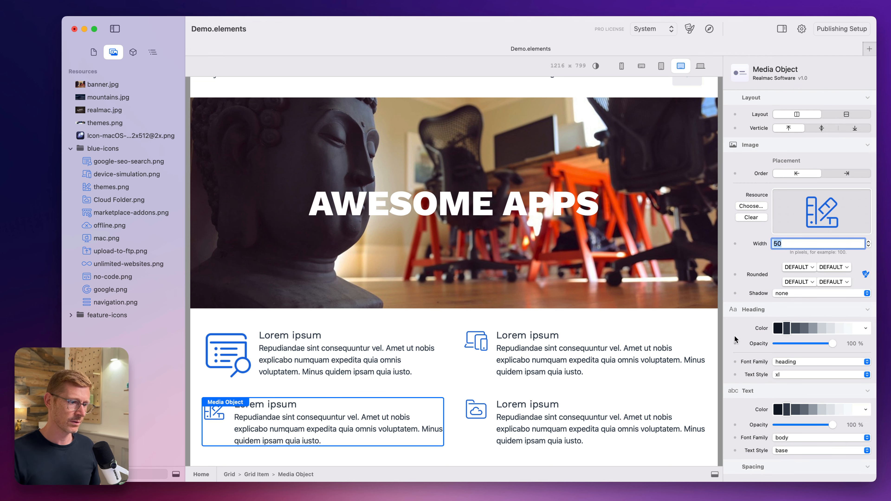
# Set the image width of the upper-left Media Object to 50 pixels
pyautogui.click(377, 352)
pyautogui.doubleClick(794, 242)
pyautogui.write('50')
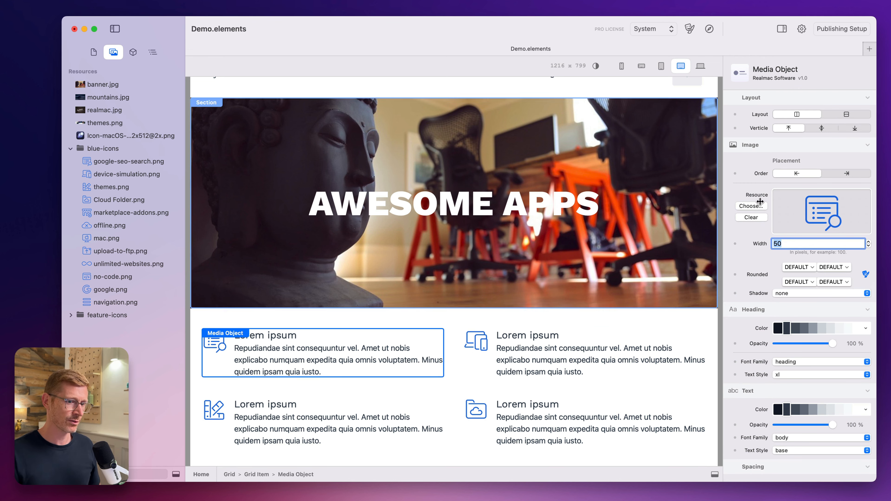
pyautogui.click(546, 227)
# Compare which inspector groups are expanded for the upper two Media Objects and the cloud-folder one
pyautogui.click(529, 374)
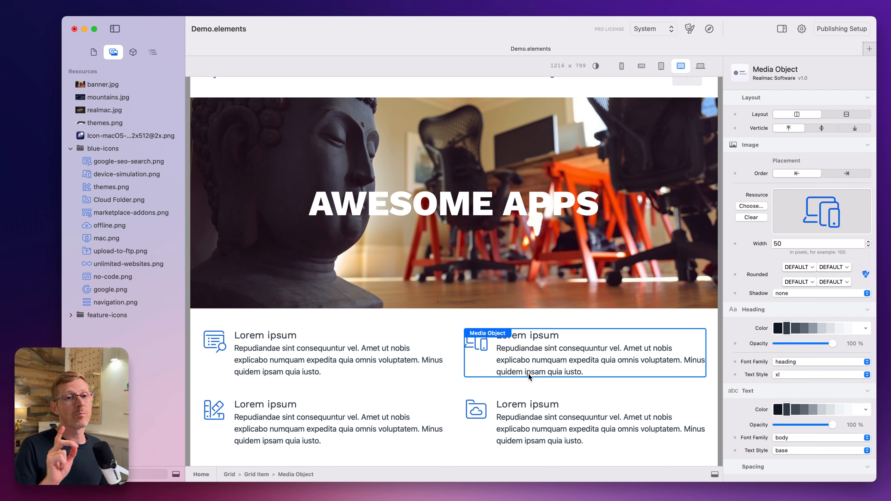
pyautogui.click(299, 349)
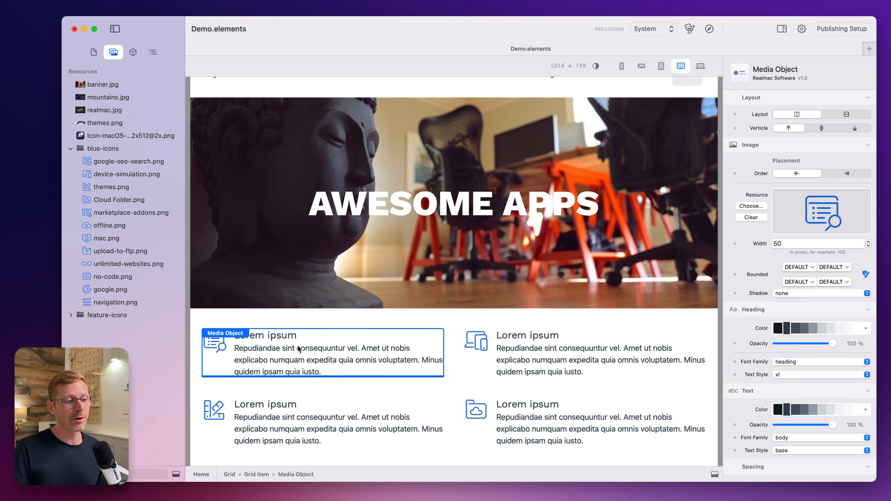
pyautogui.click(530, 407)
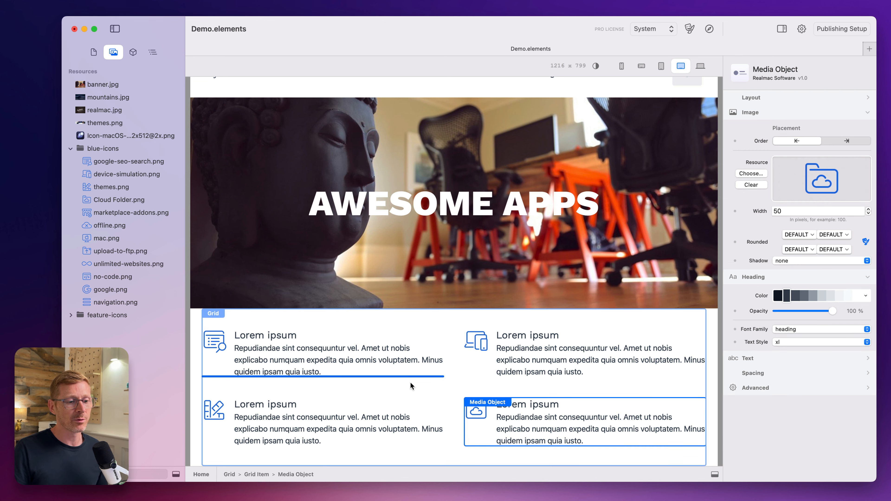
pyautogui.click(408, 362)
pyautogui.click(481, 334)
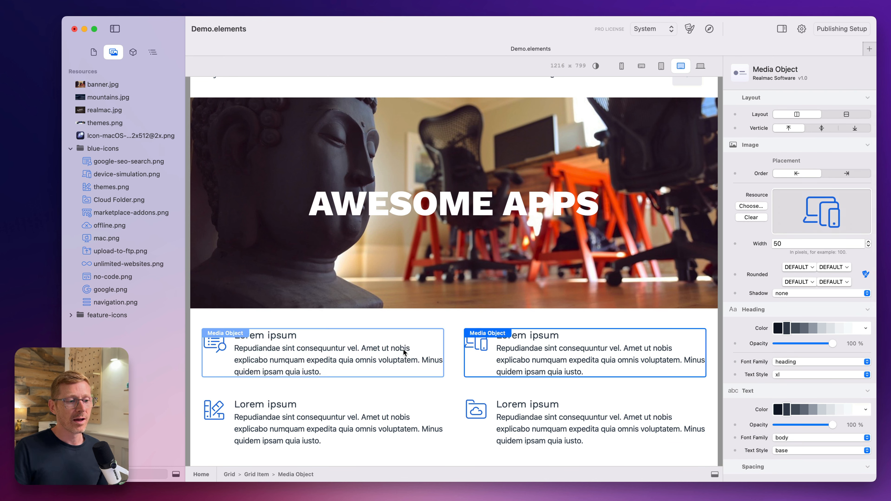
pyautogui.click(561, 429)
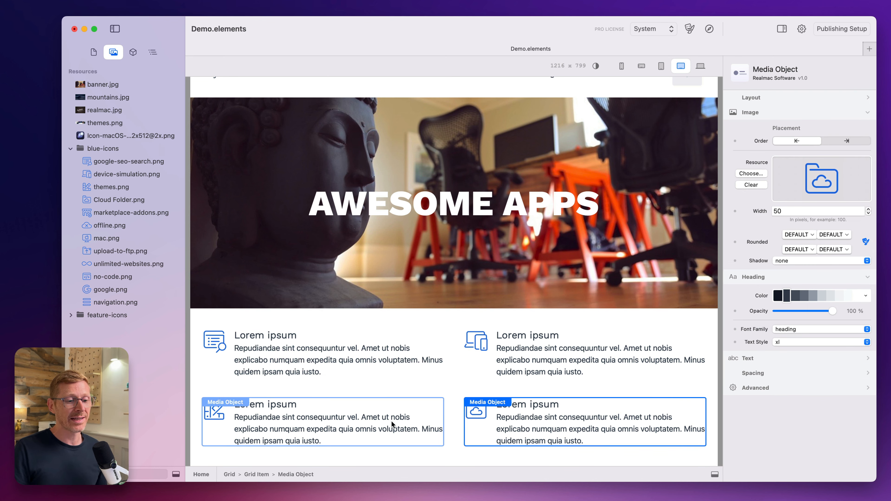
pyautogui.click(493, 395)
# Select all four Media Objects together and set their heading text style to sm
pyautogui.click(521, 361)
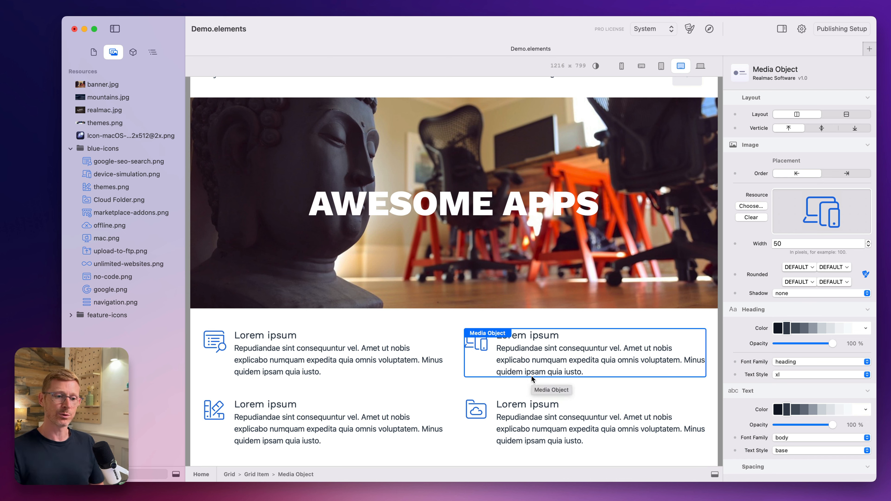
pyautogui.keyDown('shift'); pyautogui.click(435, 362); pyautogui.keyUp('shift')
pyautogui.keyDown('shift'); pyautogui.click(435, 420); pyautogui.keyUp('shift')
pyautogui.keyDown('shift'); pyautogui.click(523, 417); pyautogui.keyUp('shift')
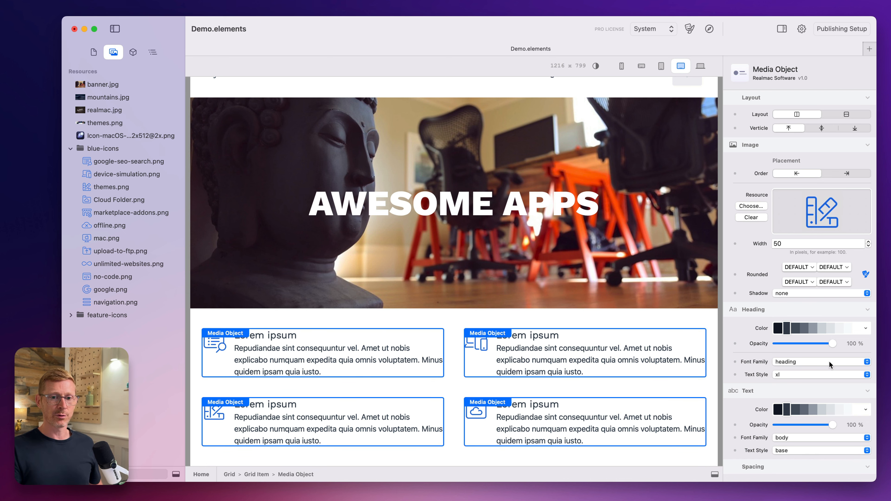
pyautogui.click(786, 374)
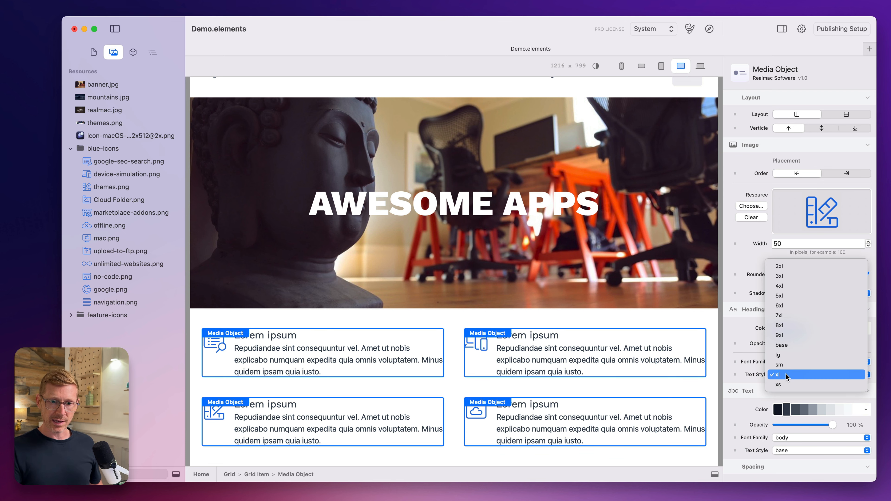
pyautogui.click(793, 366)
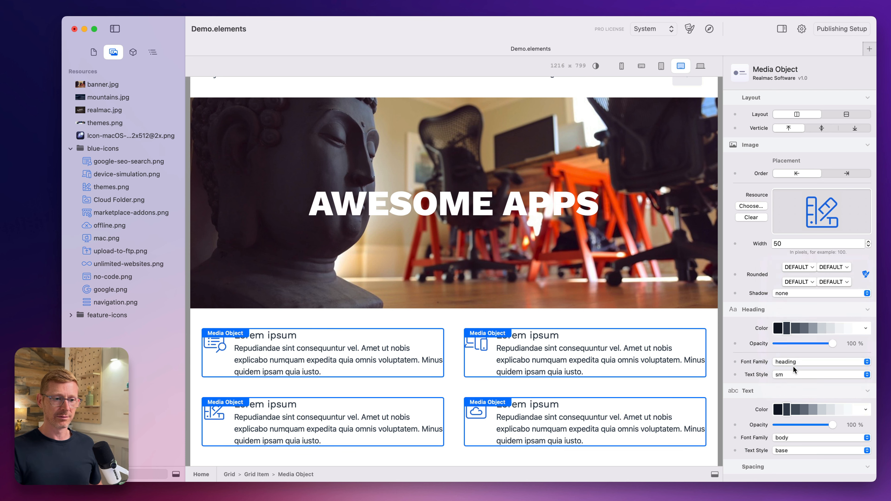
# Try the 4xl heading text style on the four selected Media Objects, and settle on lg
pyautogui.click(795, 372)
pyautogui.click(803, 298)
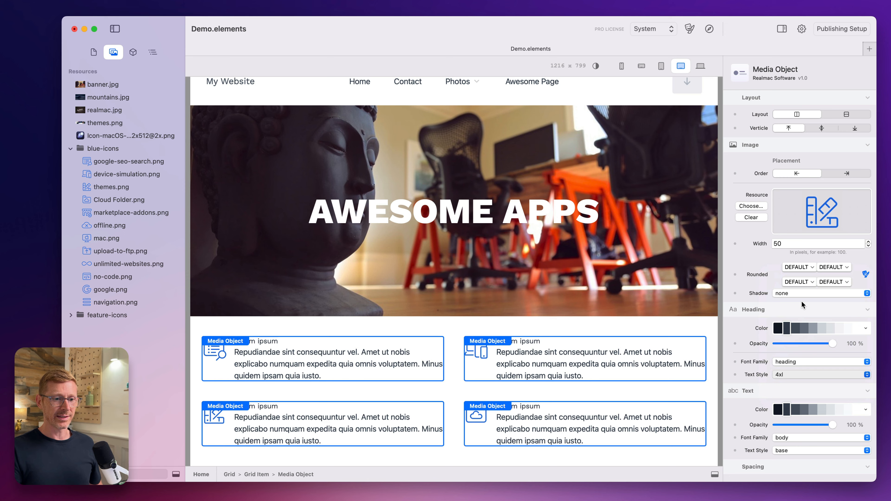
pyautogui.scroll(-1, 513, 364)
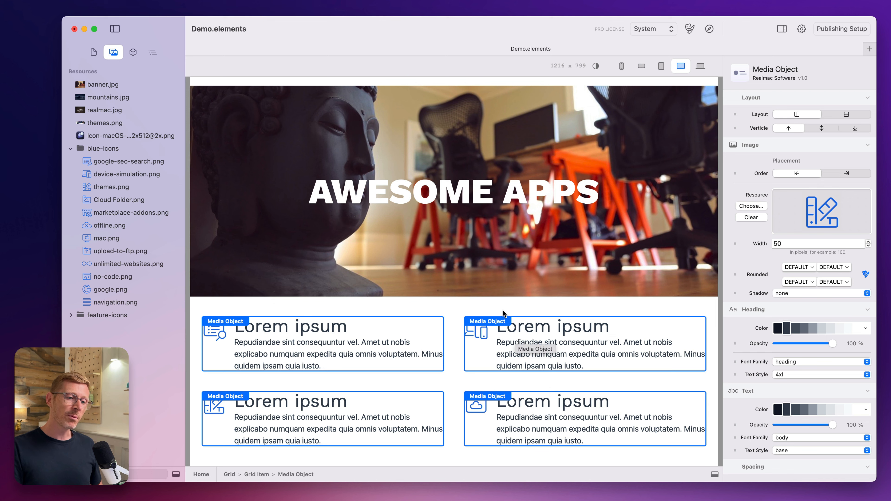
pyautogui.click(792, 374)
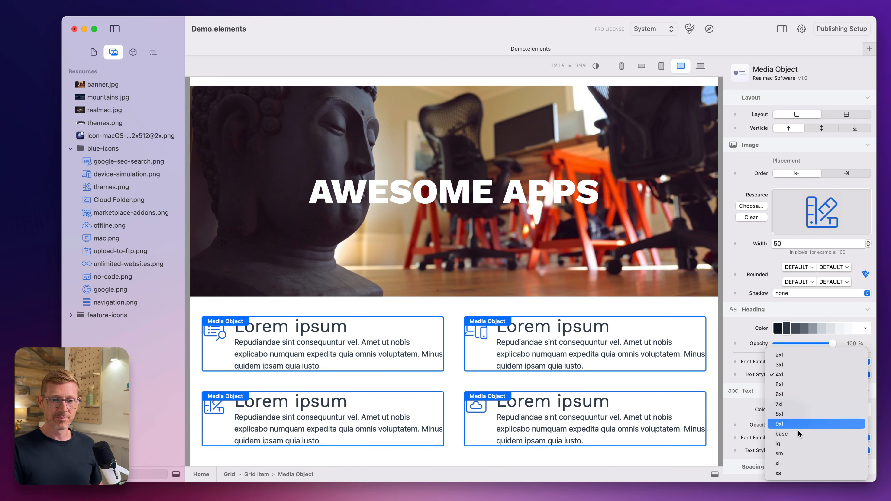
pyautogui.click(792, 446)
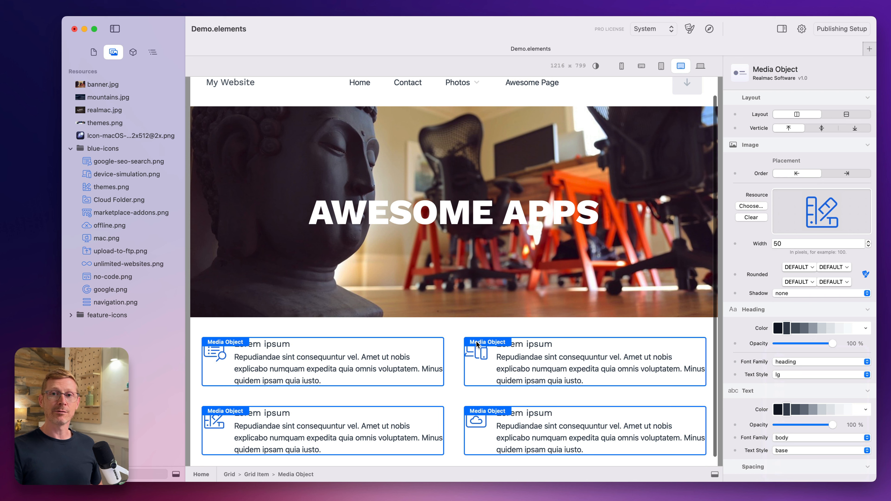
# Add a Heading component between the image banner and the icon grid, and centre its text
pyautogui.click(490, 325)
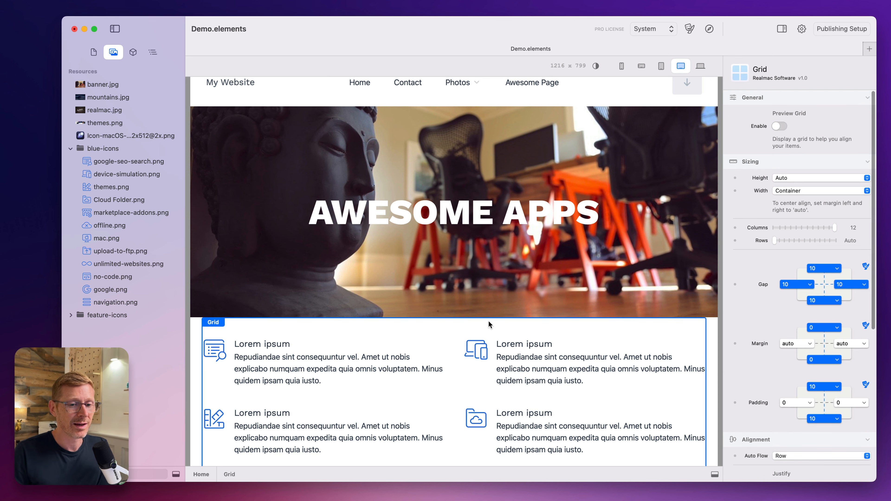
pyautogui.scroll(-2, 506, 340)
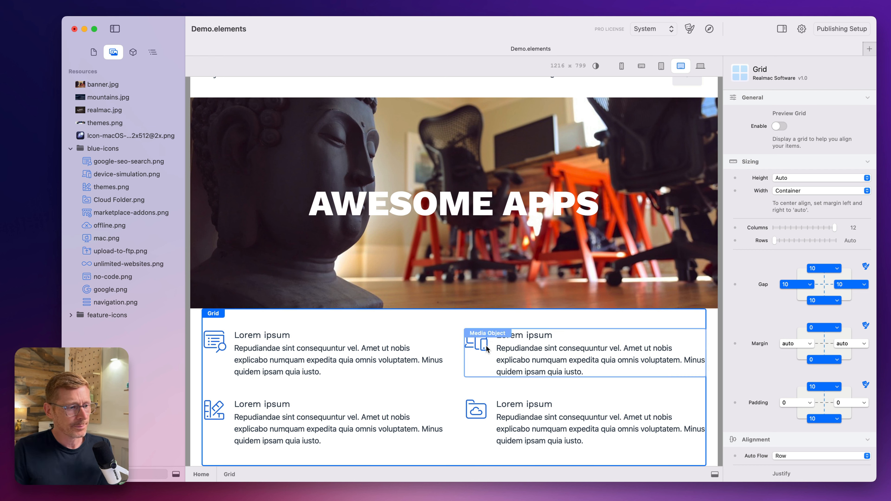
pyautogui.click(136, 52)
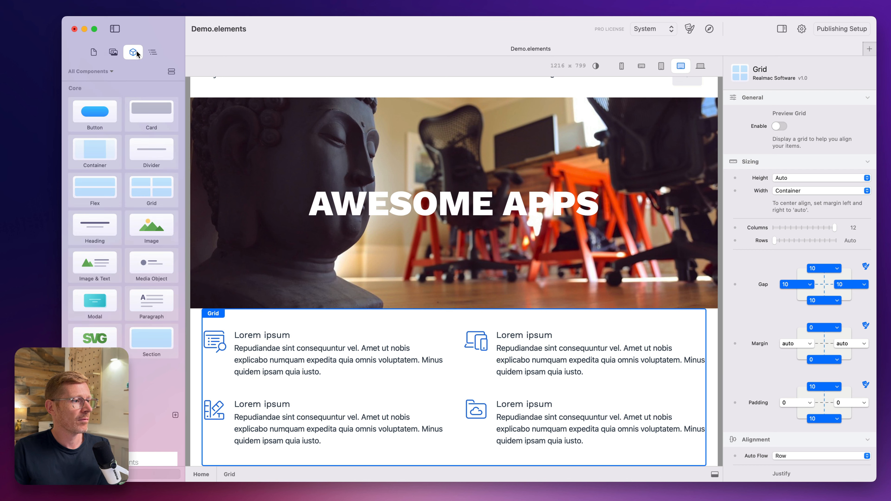
pyautogui.moveTo(111, 231); pyautogui.dragTo(523, 313)
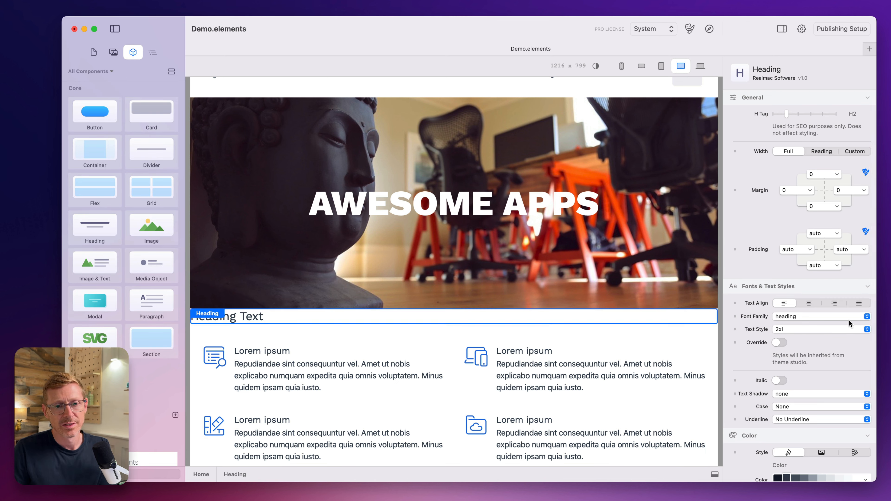
pyautogui.click(810, 303)
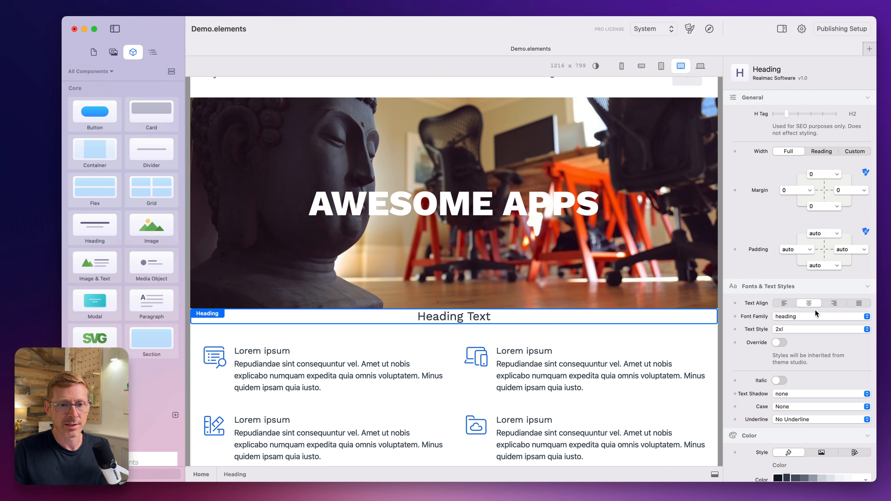
# Set the new heading's top and bottom padding to 10
pyautogui.click(825, 234)
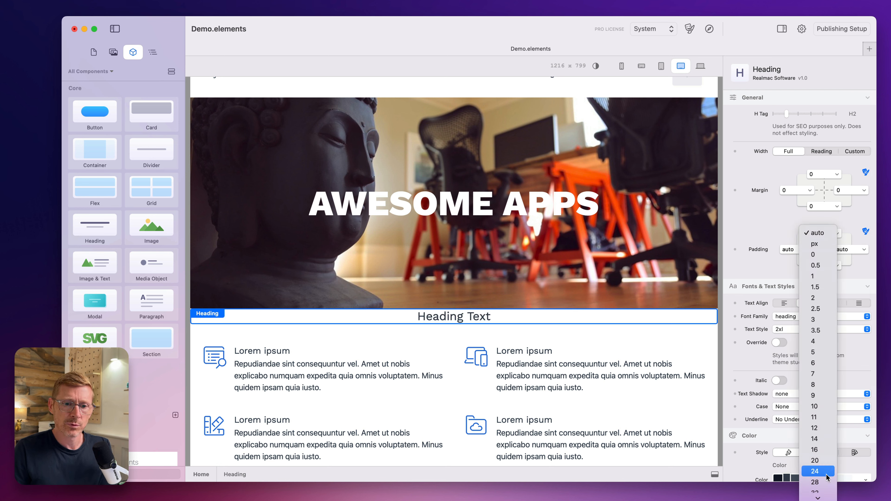
pyautogui.click(814, 417)
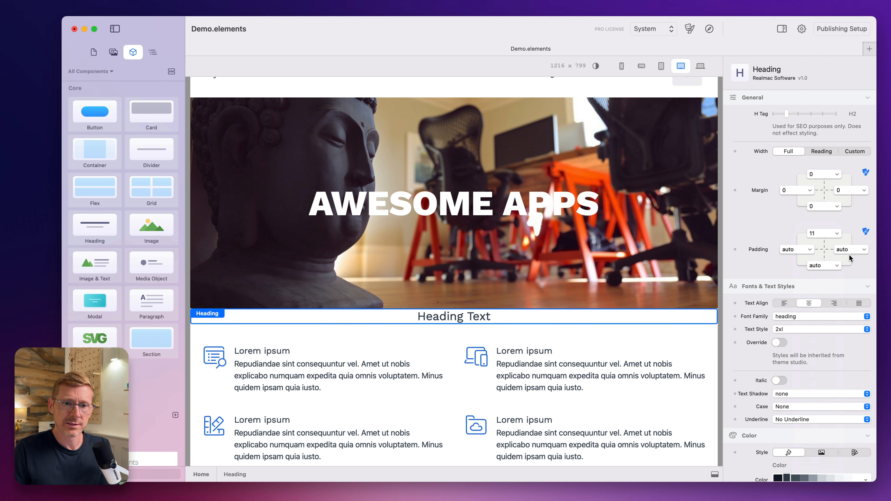
pyautogui.click(831, 232)
pyautogui.click(818, 219)
pyautogui.scroll(-2, 461, 339)
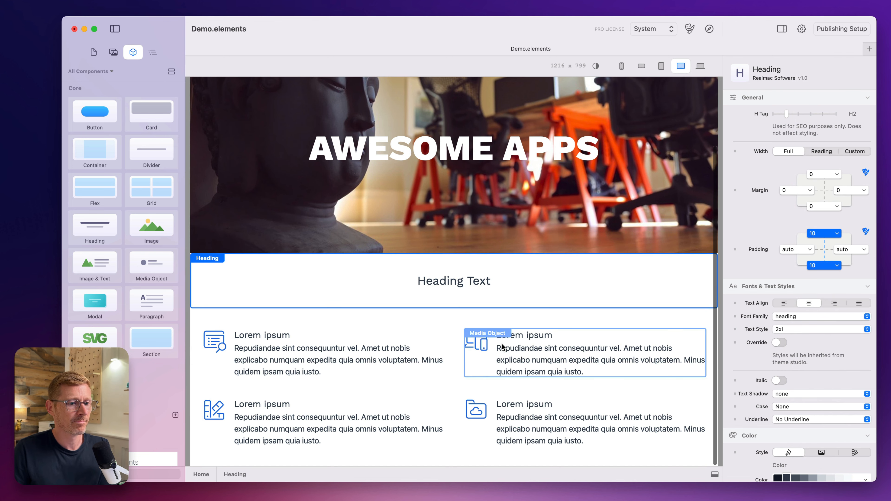
# Change the text of the centred heading above the icon grid to App Features
pyautogui.doubleClick(466, 283)
pyautogui.press('super+a')
pyautogui.write('App')
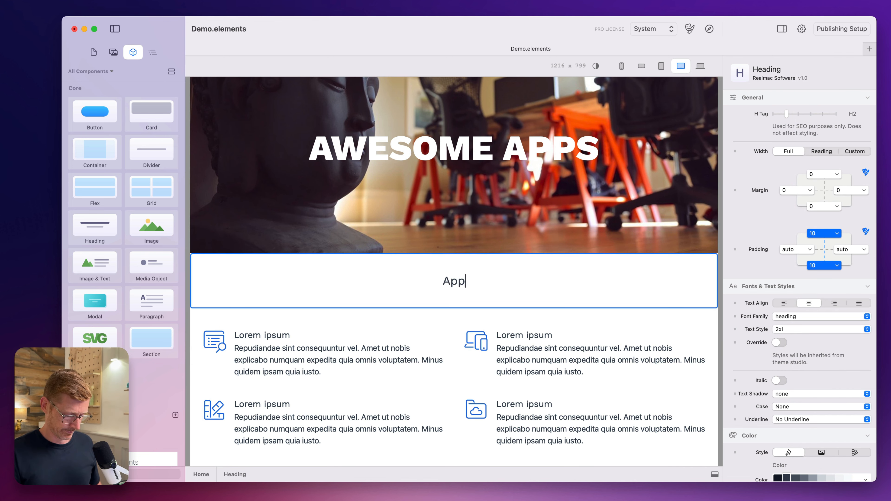
pyautogui.write(' Features')
pyautogui.click(547, 240)
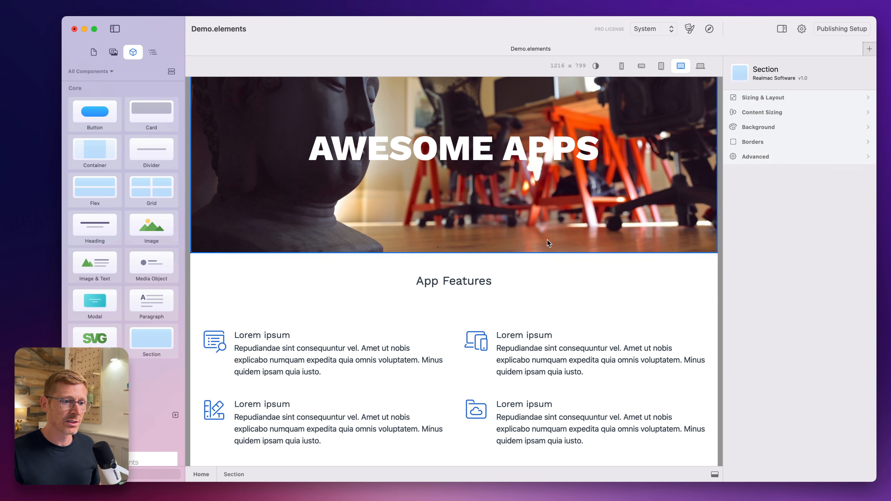
# Set the App Features heading's text style to 4xl
pyautogui.click(542, 285)
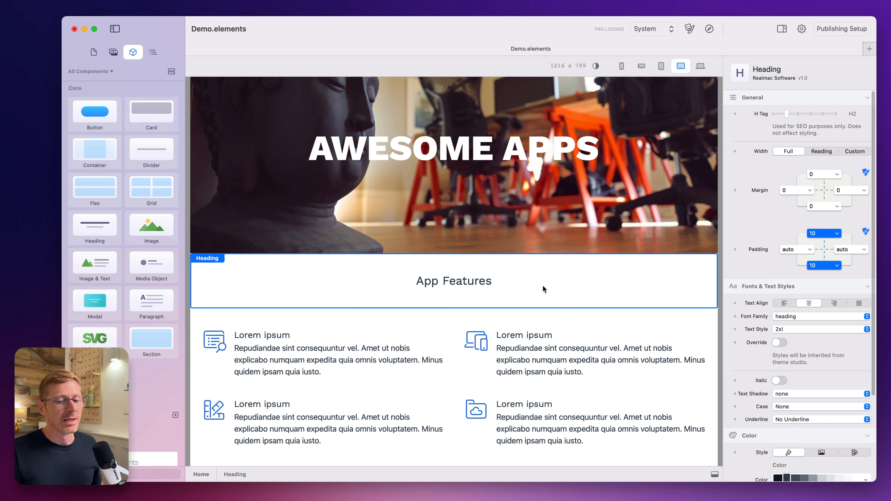
pyautogui.click(794, 332)
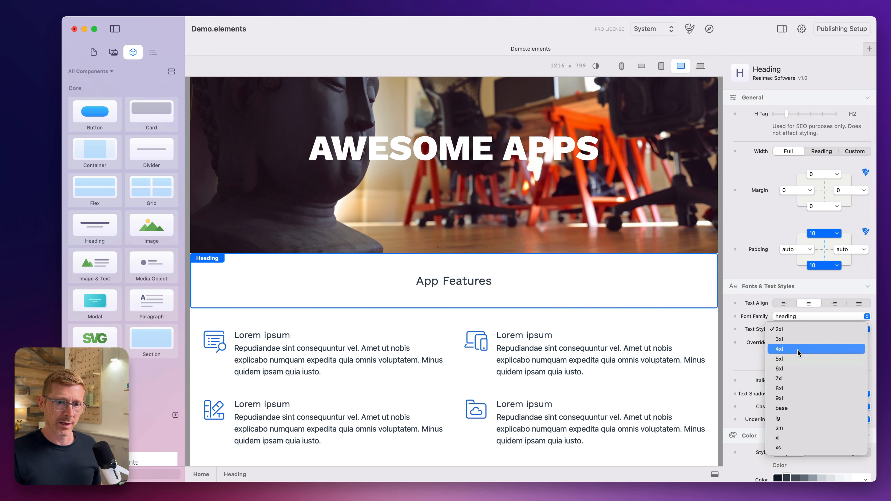
pyautogui.click(797, 349)
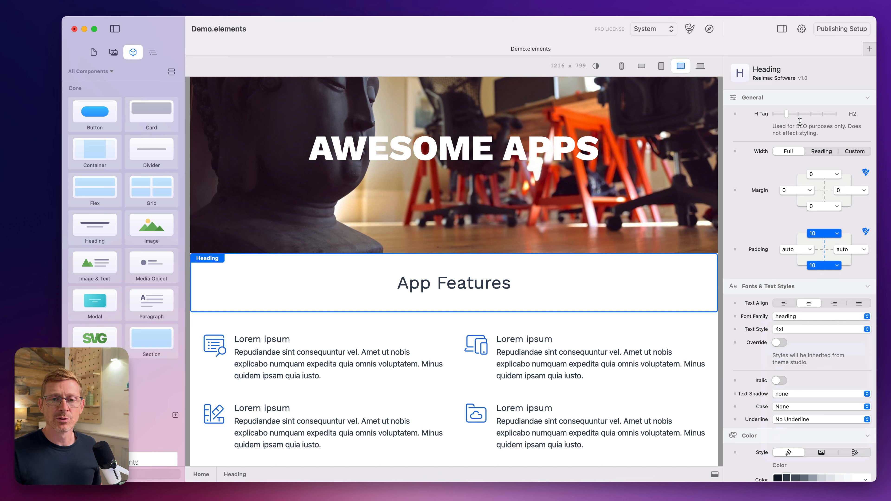
# Compare the H Tag settings of the AWESOME APPS banner heading and the App Features heading
pyautogui.click(421, 165)
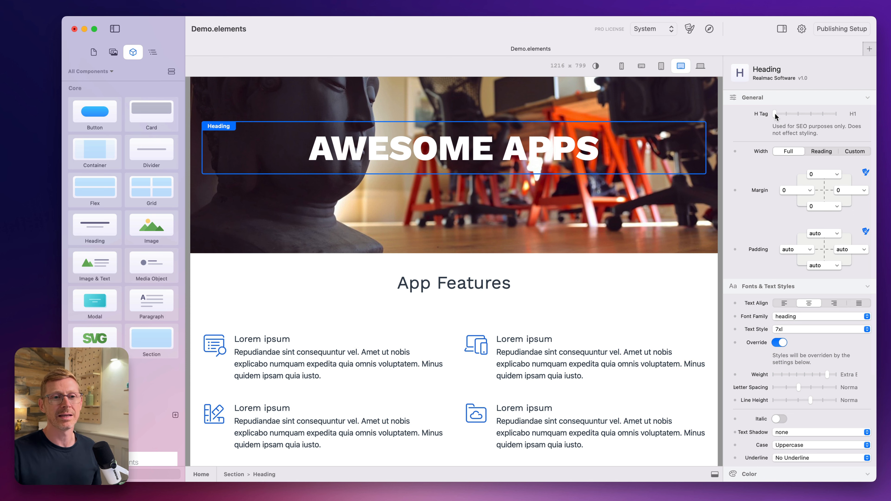
pyautogui.scroll(3, 447, 206)
pyautogui.scroll(-3, 449, 207)
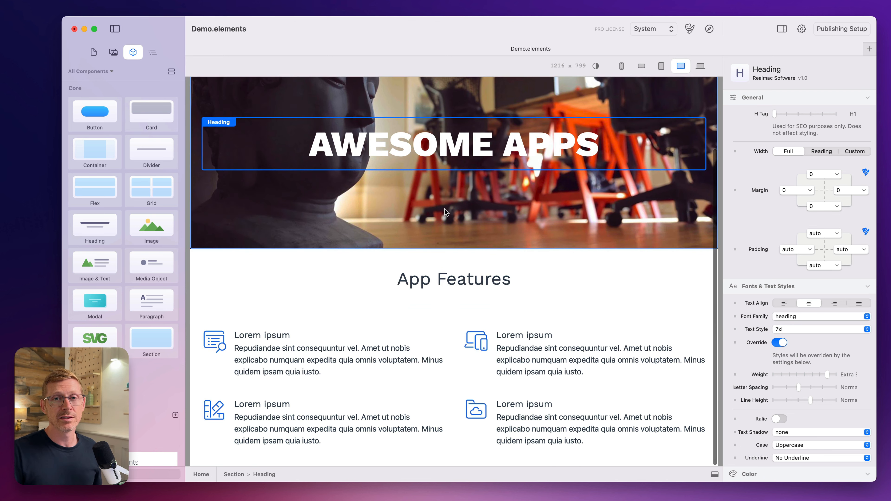
pyautogui.scroll(3, 447, 211)
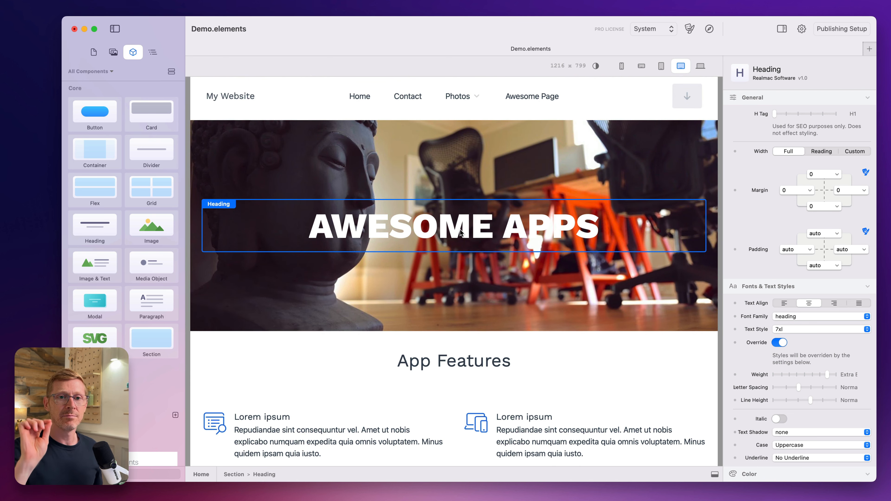
pyautogui.click(485, 215)
pyautogui.click(506, 237)
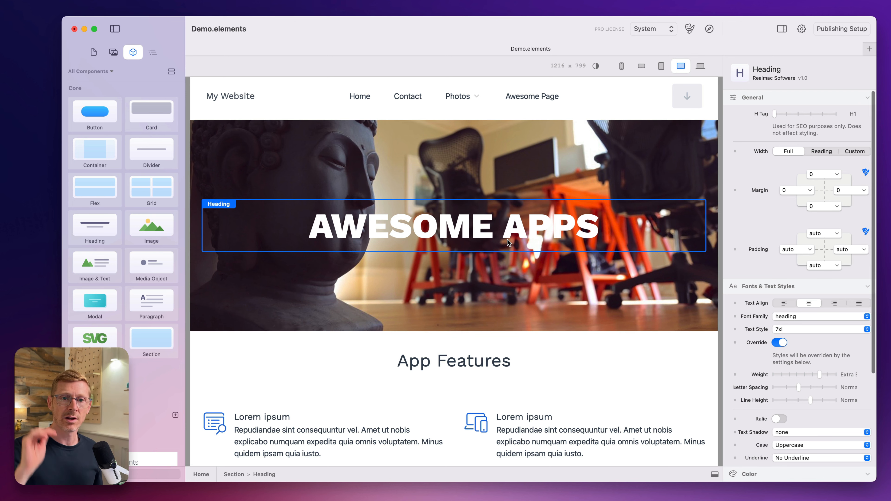
pyautogui.scroll(-2, 509, 245)
pyautogui.click(500, 319)
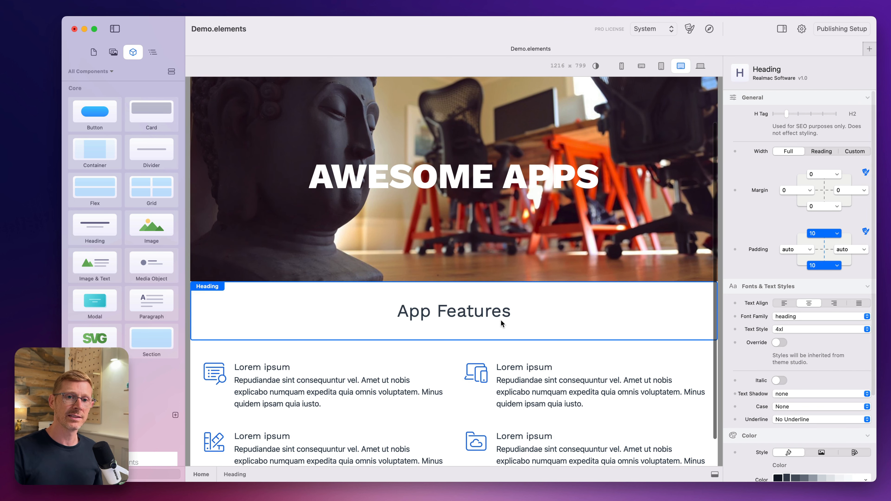
pyautogui.click(523, 357)
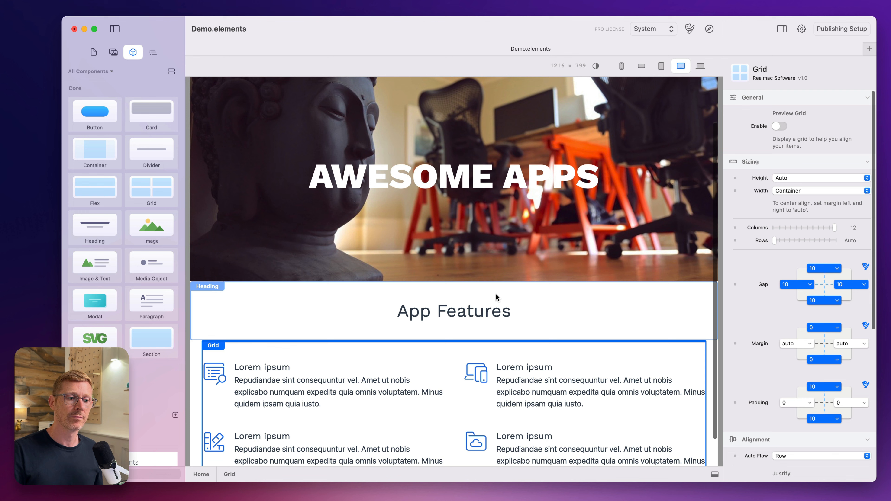
pyautogui.moveTo(484, 311); pyautogui.dragTo(494, 312)
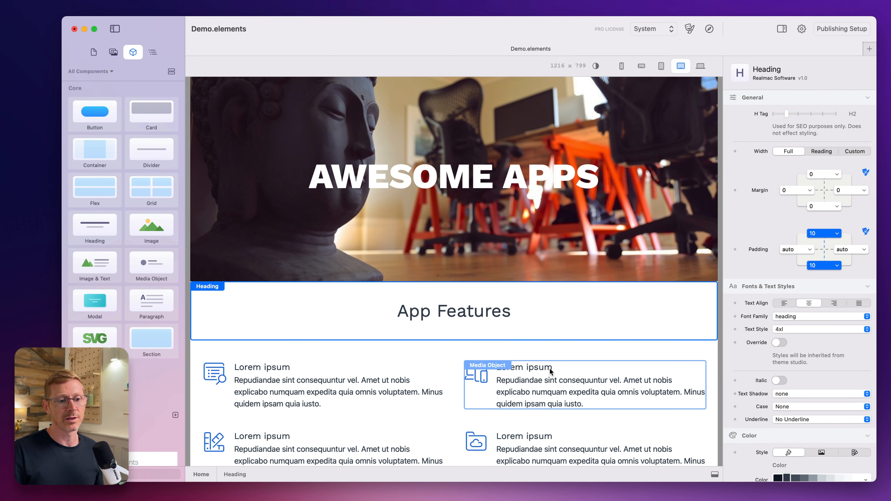
pyautogui.scroll(-1, 546, 368)
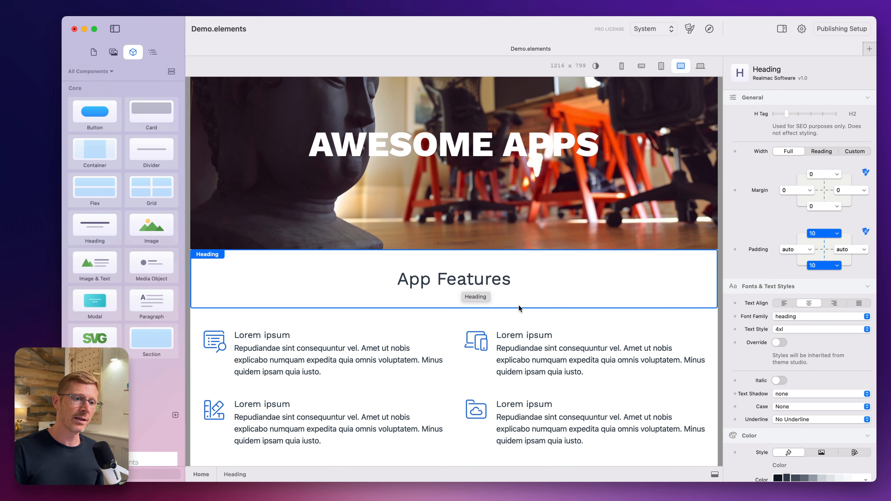
# Preview the Home page in the browser at a narrower window width, and close the preview
pyautogui.click(706, 29)
pyautogui.scroll(-2, 517, 258)
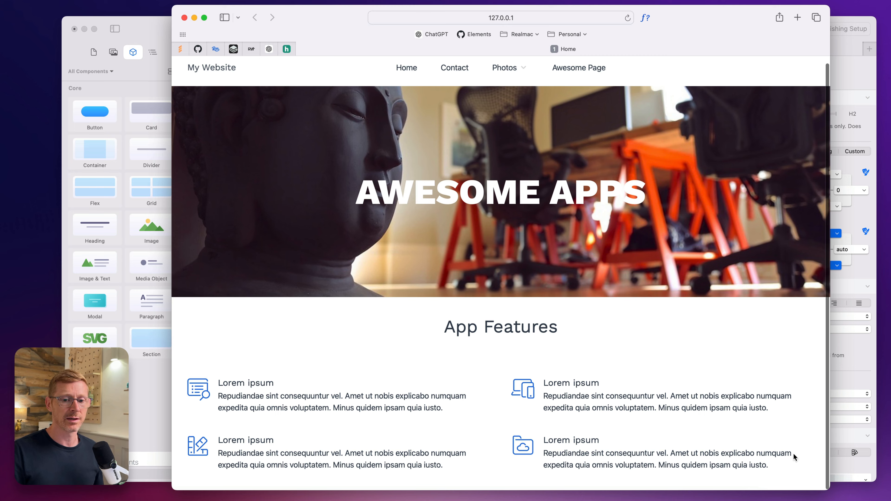
pyautogui.moveTo(826, 491); pyautogui.dragTo(735, 496)
pyautogui.press('super+w')
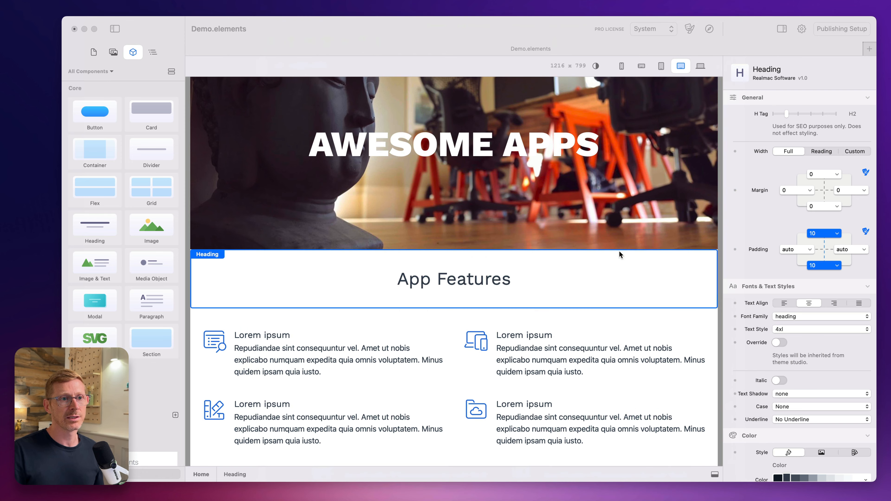
pyautogui.click(552, 103)
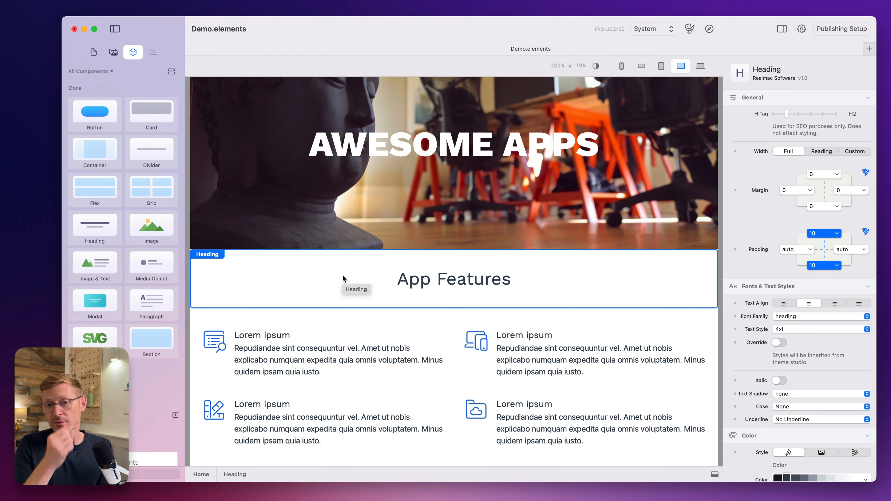
# Look through the sidebar's component and page outline views, and leave the site's resources showing
pyautogui.scroll(3, 642, 321)
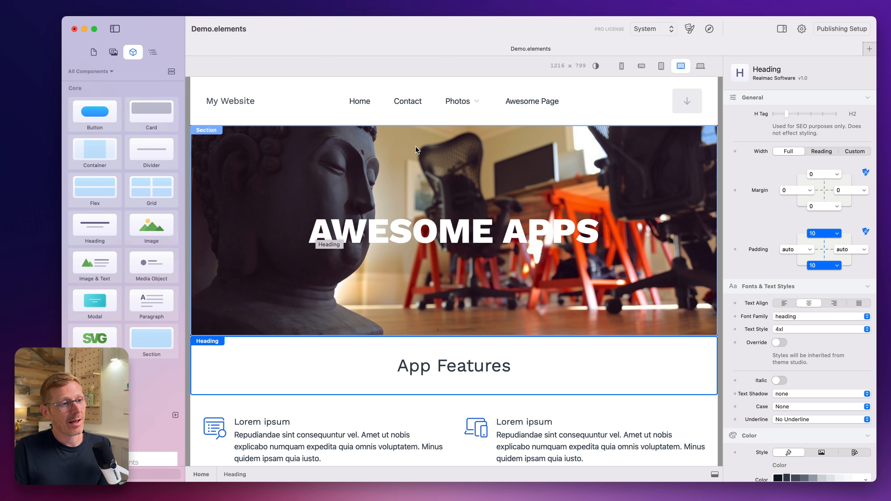
pyautogui.click(116, 53)
pyautogui.click(131, 51)
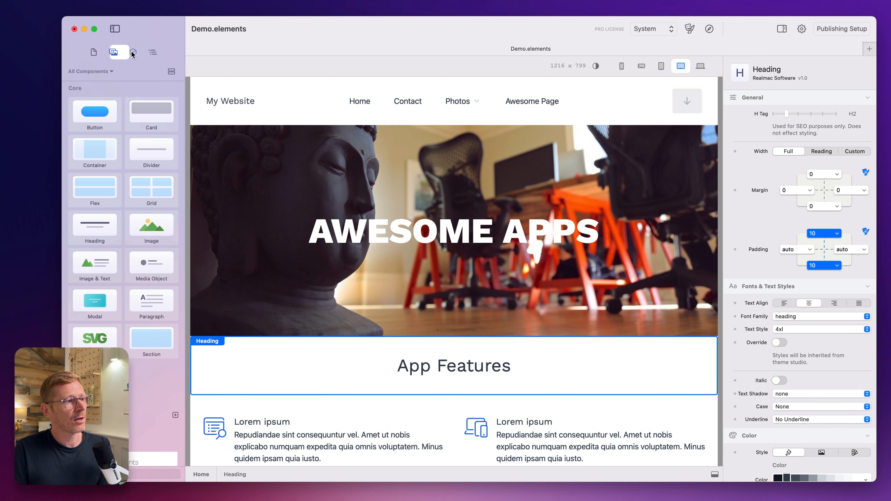
pyautogui.click(152, 52)
pyautogui.click(133, 52)
pyautogui.click(113, 52)
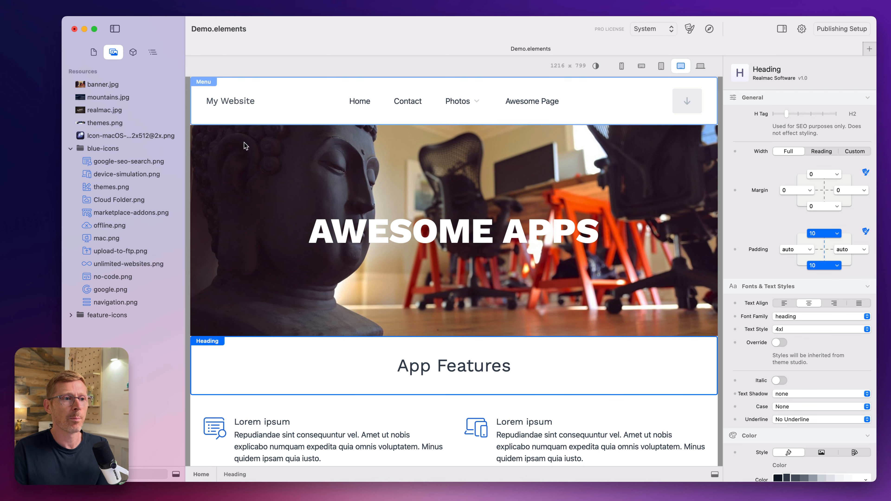
pyautogui.scroll(-3, 512, 215)
pyautogui.scroll(3, 515, 218)
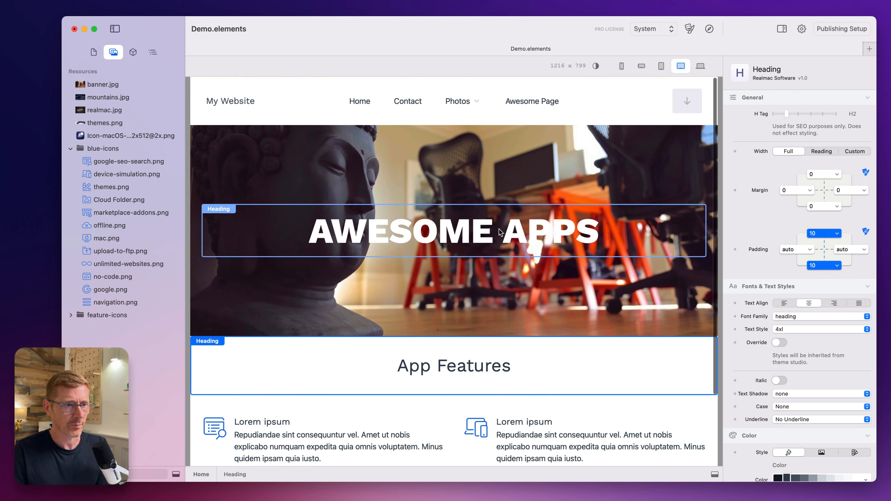
# Try HOME as the banner heading's text, and change it back to AWESOME APPS
pyautogui.doubleClick(500, 229)
pyautogui.press('super+a')
pyautogui.write('HOME')
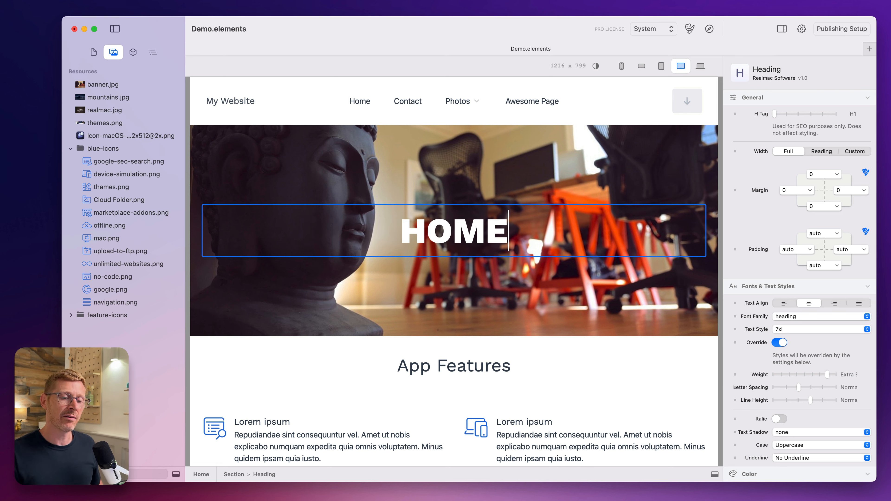
pyautogui.press('super+a')
pyautogui.write('AWESO')
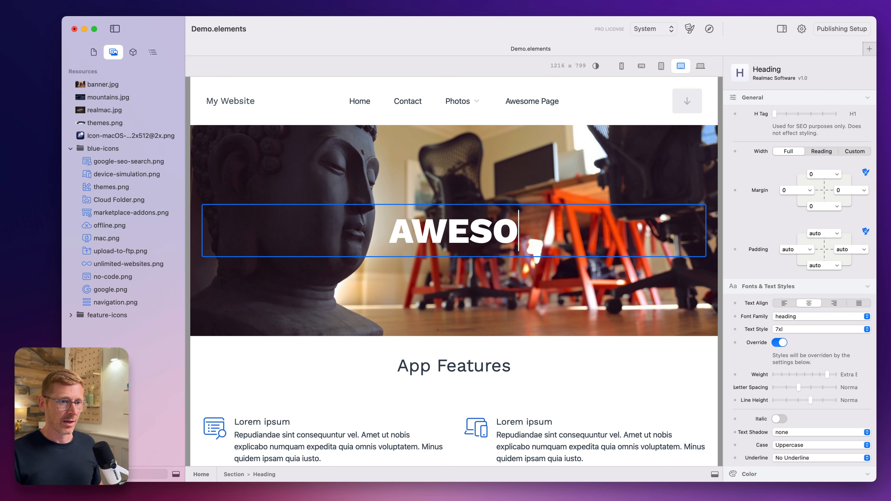
pyautogui.write('ME APPS')
pyautogui.click(506, 198)
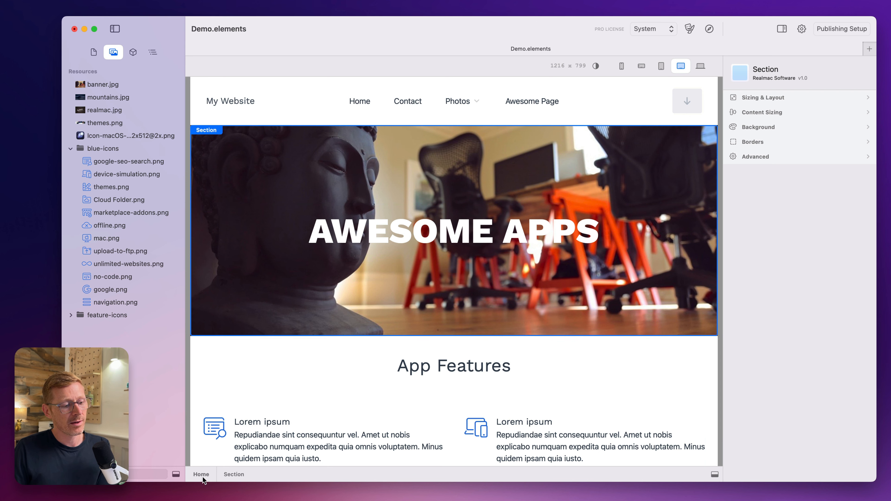
# Select the Media Object with the cloud folder icon in the grid
pyautogui.scroll(-5, 441, 367)
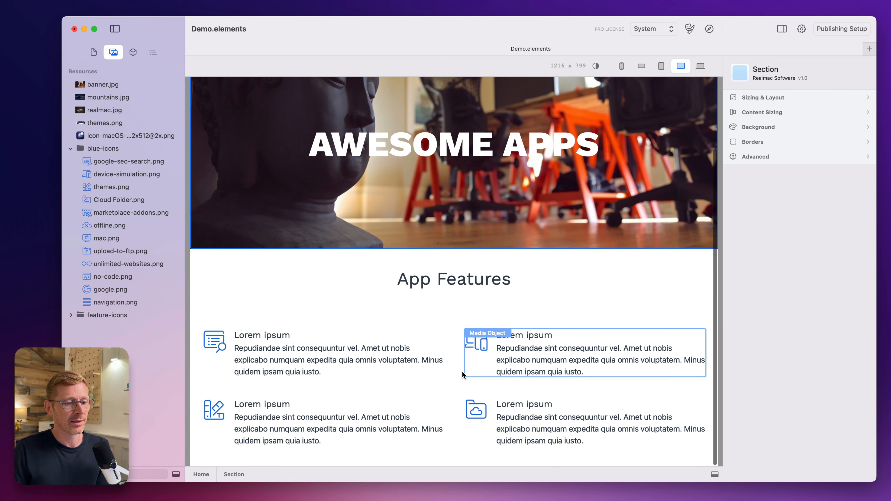
pyautogui.click(462, 373)
pyautogui.click(517, 403)
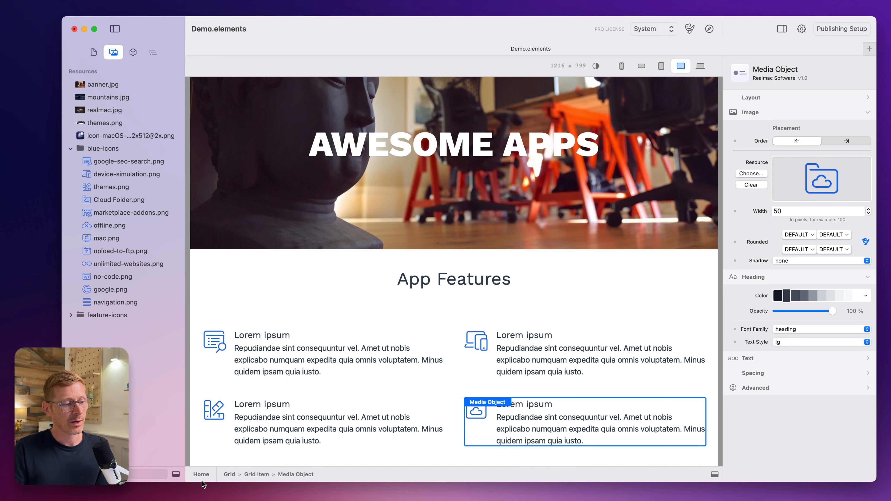
# View the Photos, Contact and England pages from the page list, and return to Home with the resources showing
pyautogui.click(93, 52)
pyautogui.click(115, 97)
pyautogui.click(119, 87)
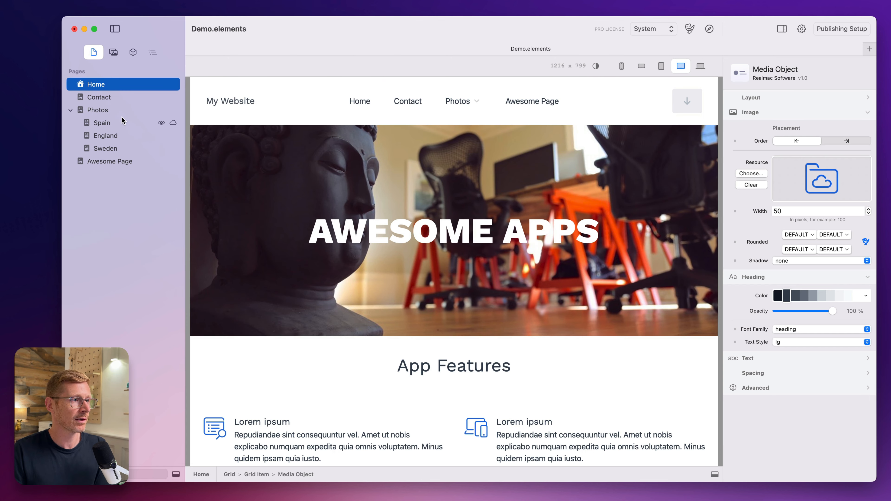
pyautogui.click(122, 119)
pyautogui.click(125, 98)
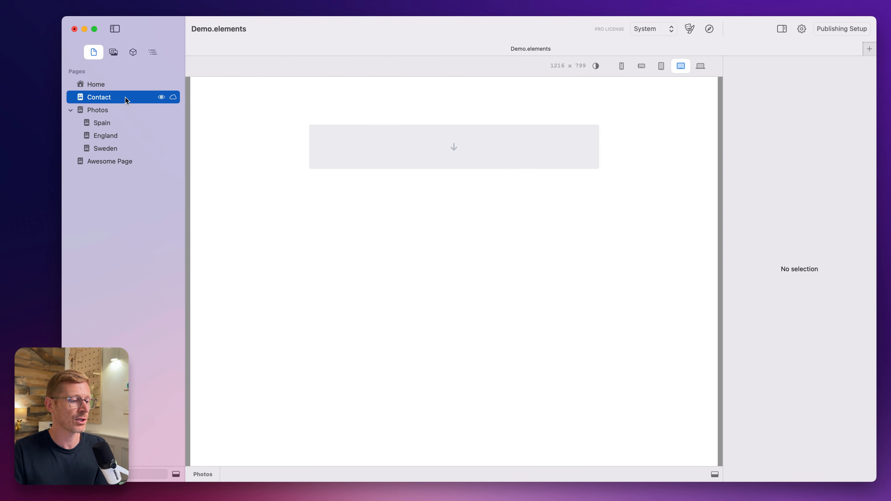
pyautogui.click(104, 137)
pyautogui.click(113, 53)
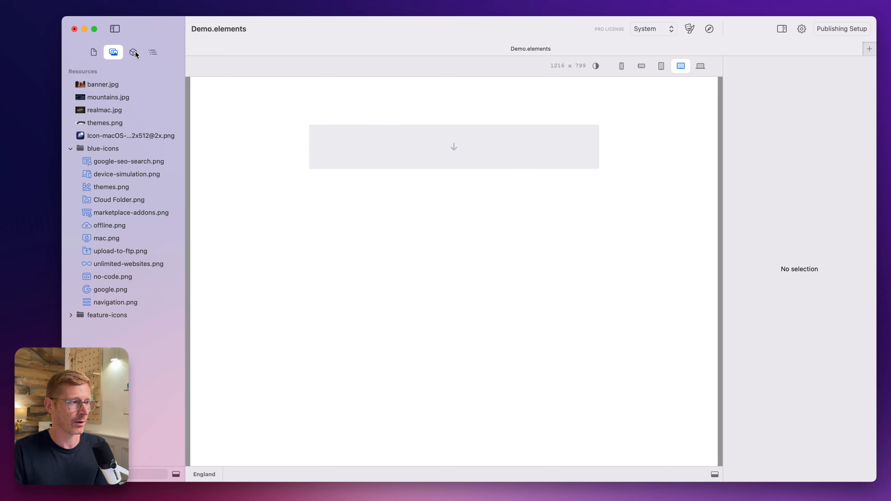
pyautogui.click(93, 53)
pyautogui.click(104, 80)
pyautogui.click(120, 52)
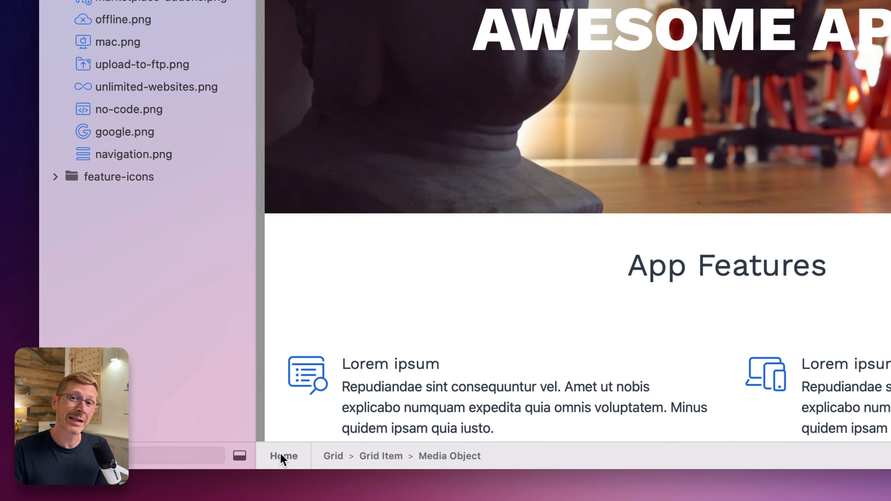
# Visit the Contact, Spain and Awesome Page pages through the page name in the path bar, and return to Home
pyautogui.click(281, 454)
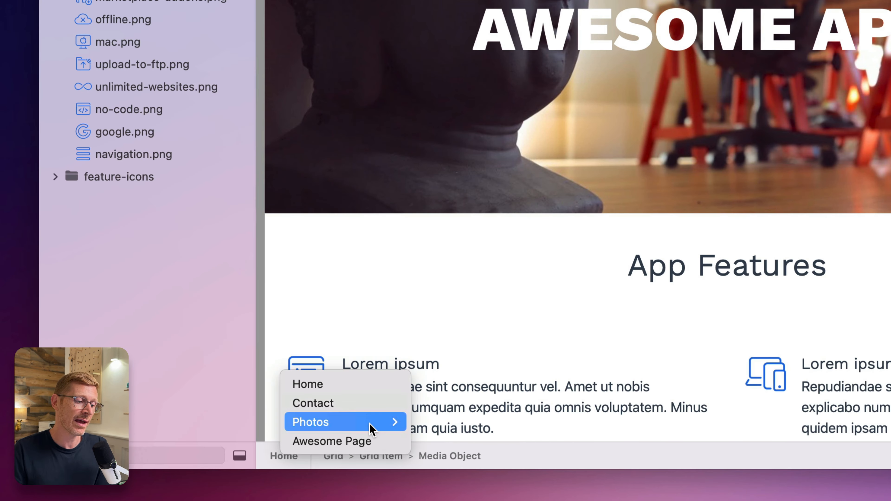
pyautogui.moveTo(371, 422)
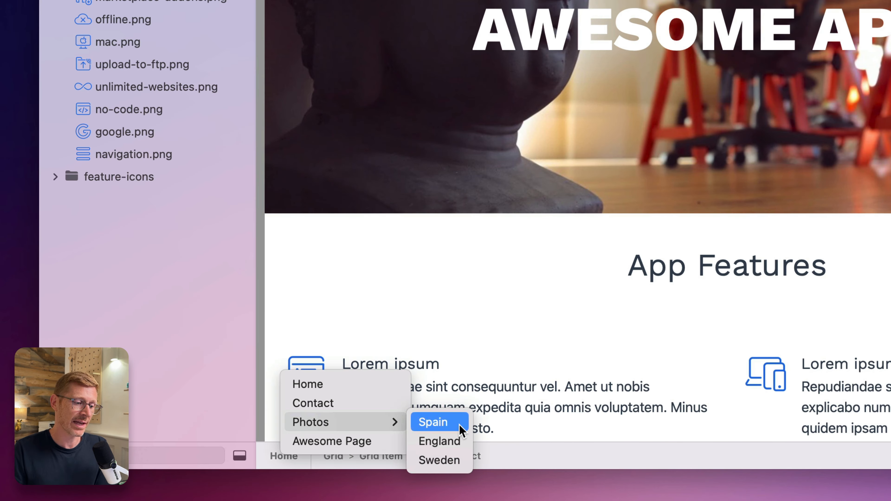
pyautogui.click(367, 406)
pyautogui.click(283, 456)
pyautogui.moveTo(342, 433)
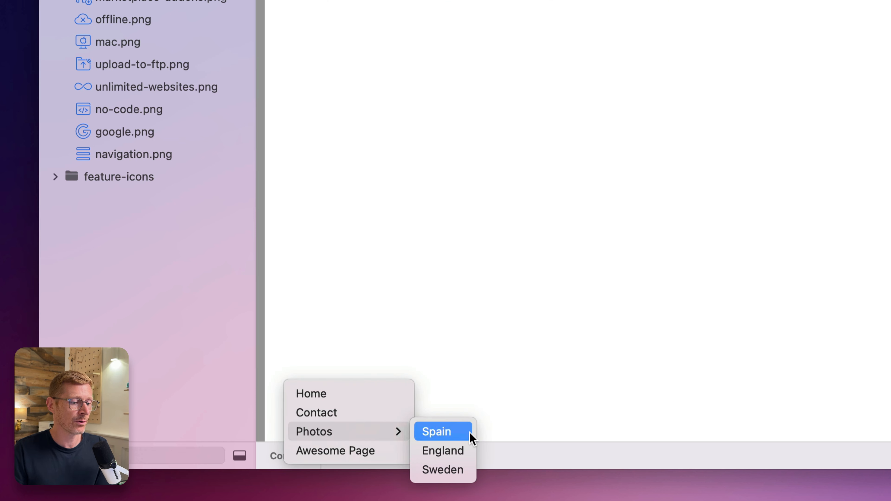
pyautogui.click(472, 439)
pyautogui.click(284, 456)
pyautogui.moveTo(370, 421)
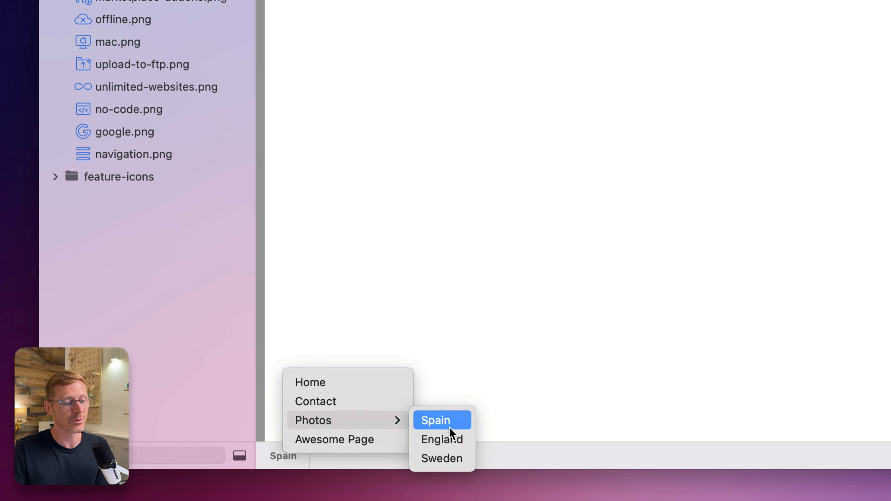
pyautogui.click(318, 440)
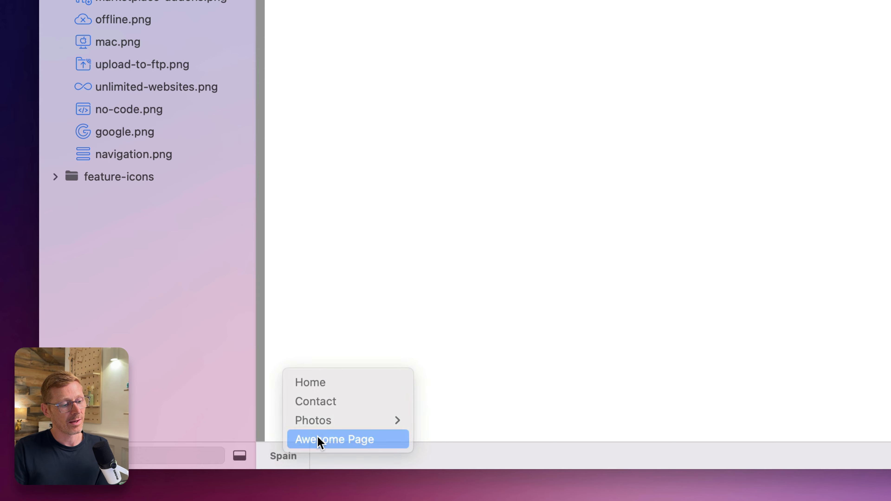
pyautogui.click(283, 456)
pyautogui.click(370, 388)
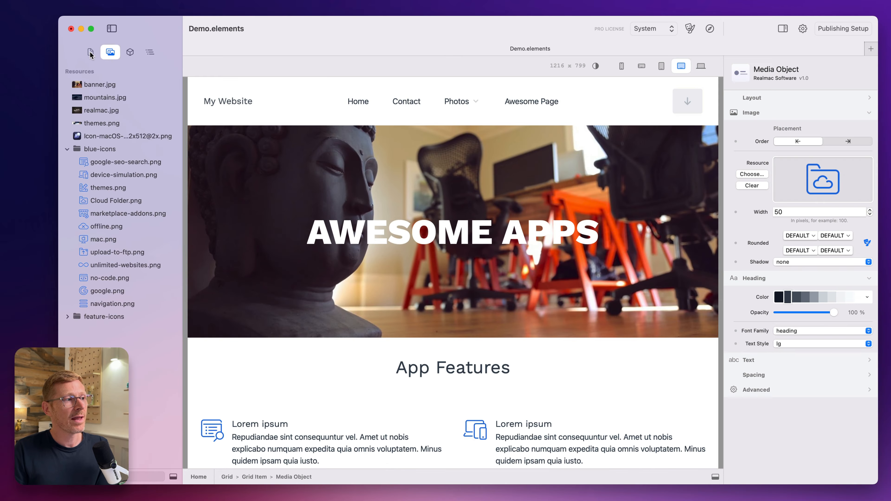
# Show the page settings beneath the page list, view the Contact page, and return to Home with the settings hidden
pyautogui.click(90, 52)
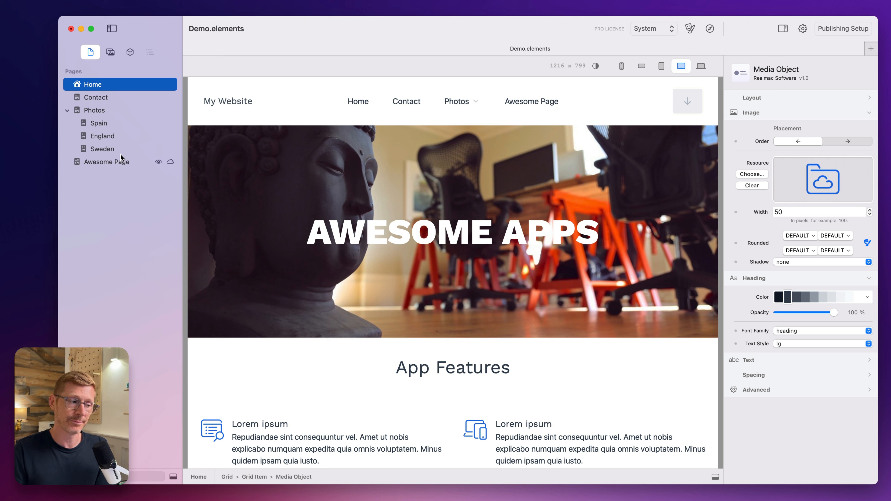
pyautogui.click(172, 474)
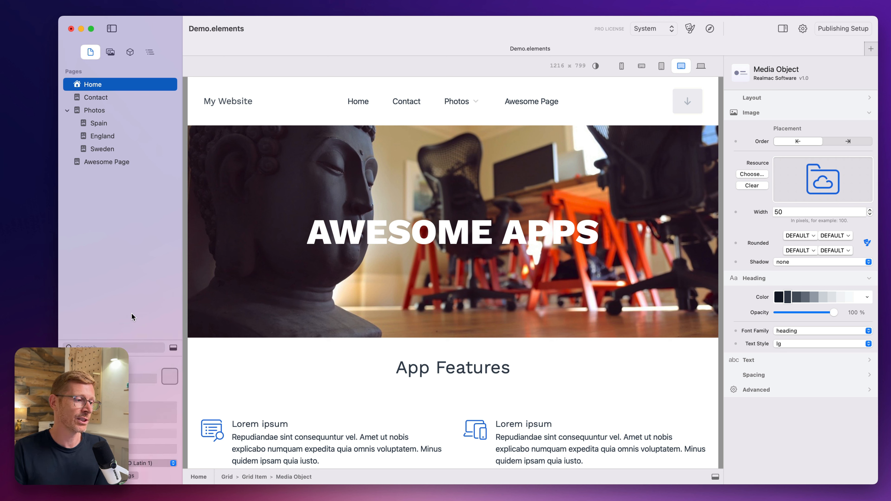
pyautogui.click(106, 96)
pyautogui.click(109, 106)
pyautogui.click(109, 84)
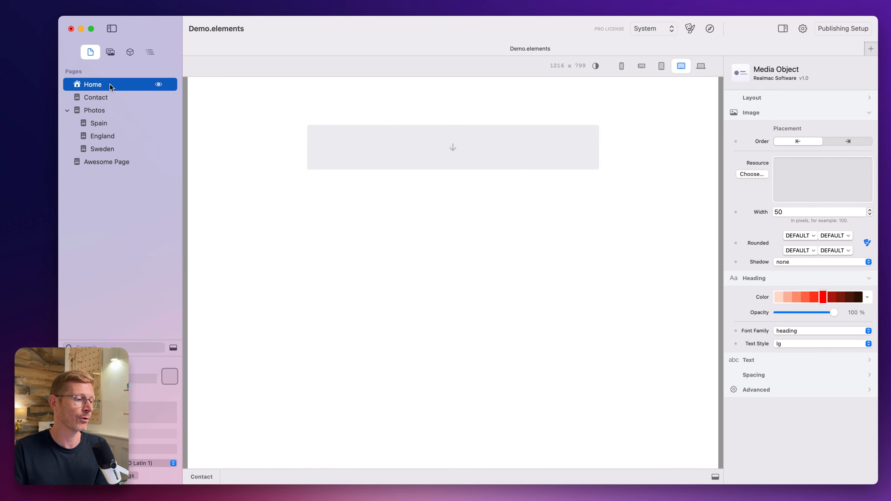
pyautogui.click(173, 348)
# Show the component library, visit the Contact page through the page name in the path bar, and return to Home
pyautogui.click(110, 52)
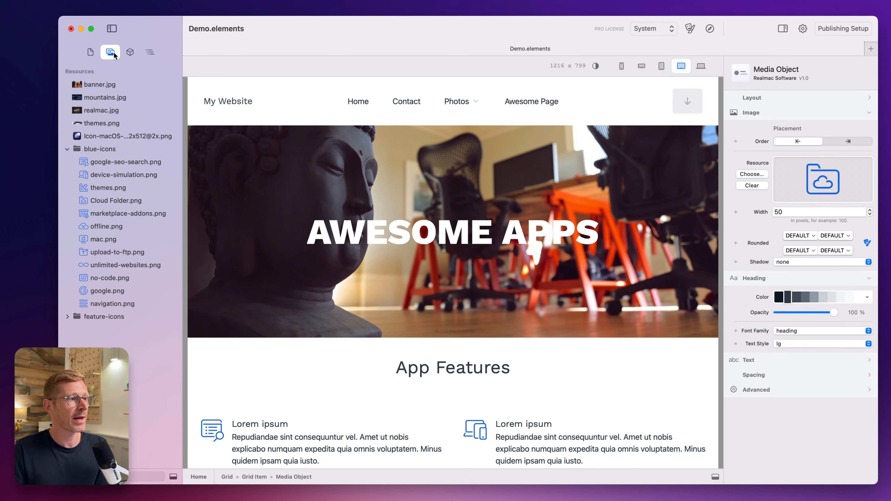
pyautogui.click(128, 57)
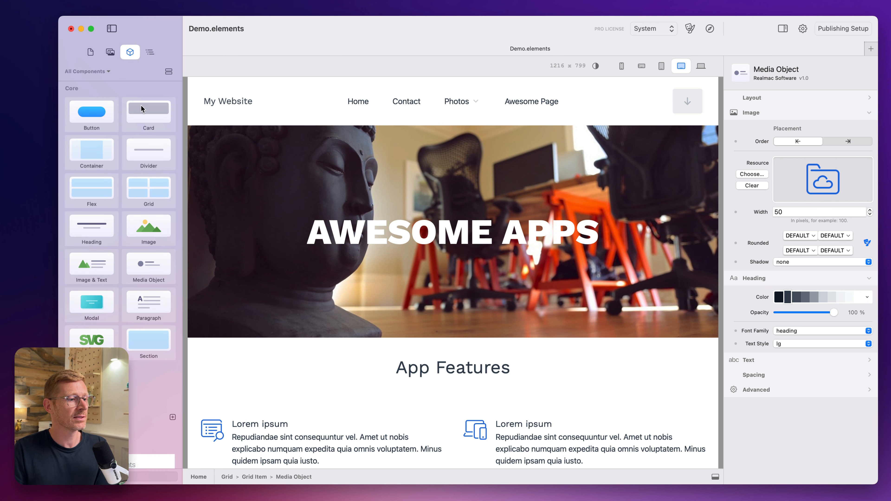
pyautogui.click(198, 478)
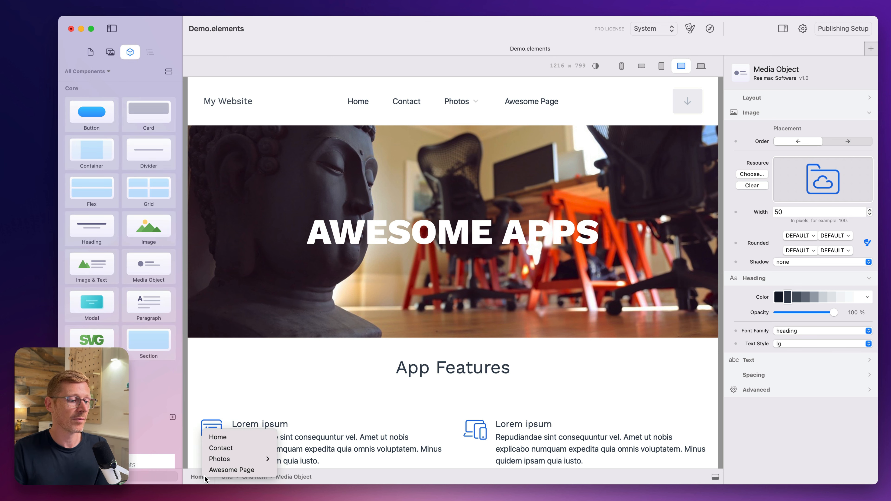
pyautogui.click(253, 449)
pyautogui.click(201, 477)
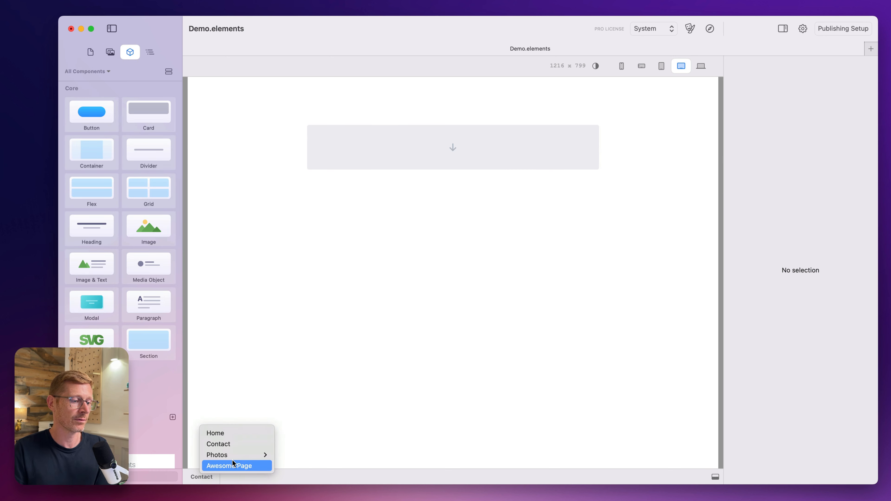
pyautogui.click(237, 435)
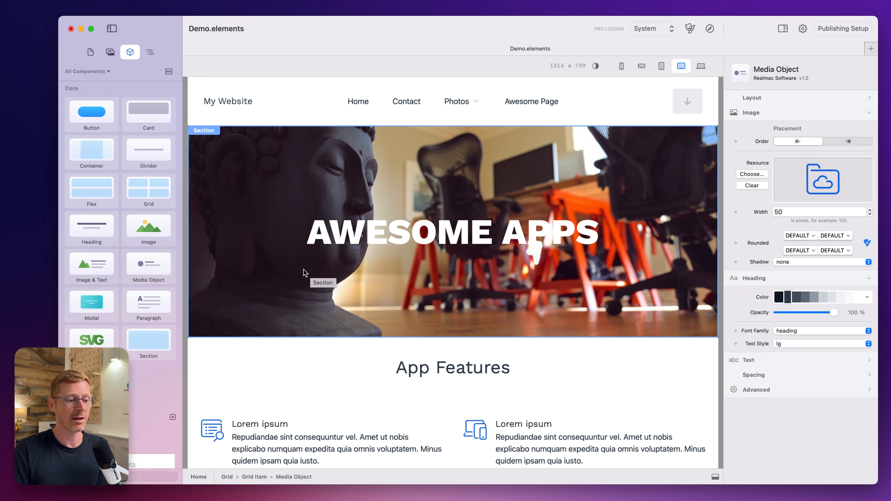
pyautogui.click(199, 476)
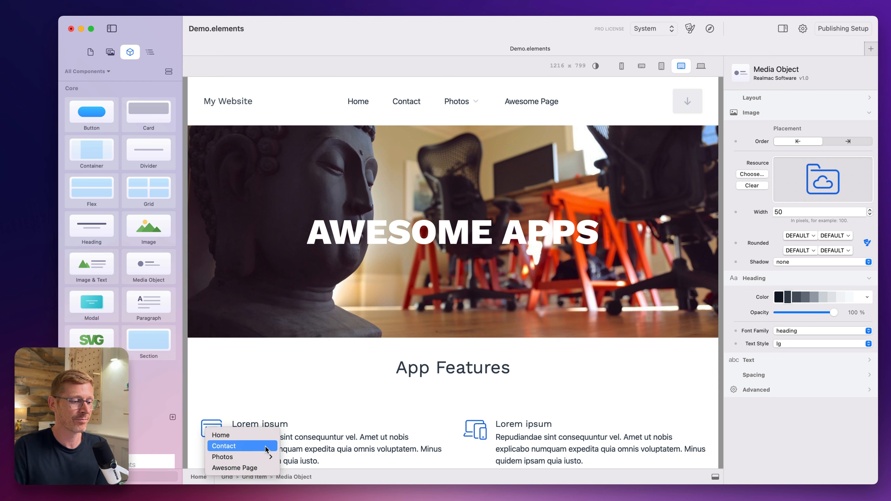
pyautogui.moveTo(260, 457)
pyautogui.click(305, 418)
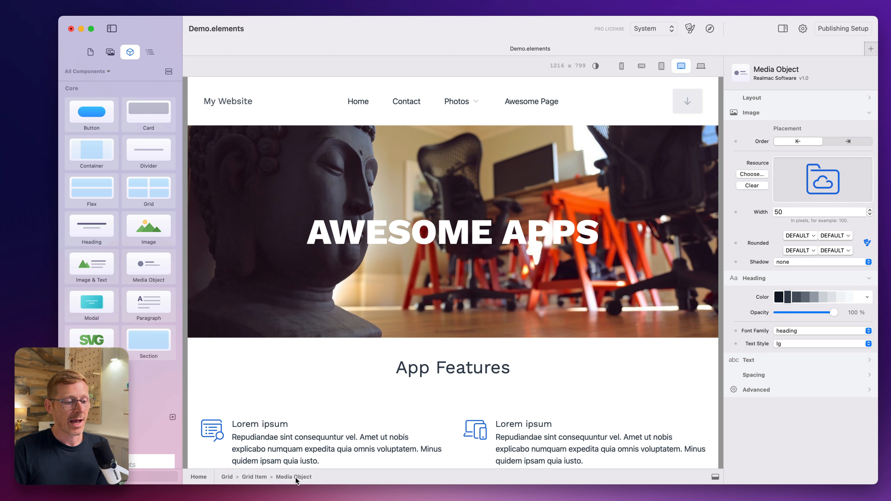
# Select the Grid Item and the Grid enclosing the cloud folder Media Object through the path bar, reselecting the Media Object each time
pyautogui.scroll(-5, 348, 404)
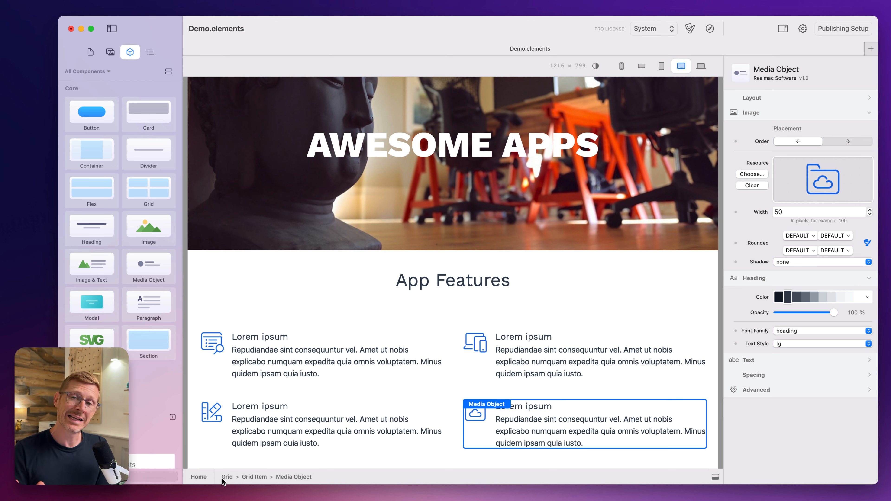
pyautogui.click(260, 478)
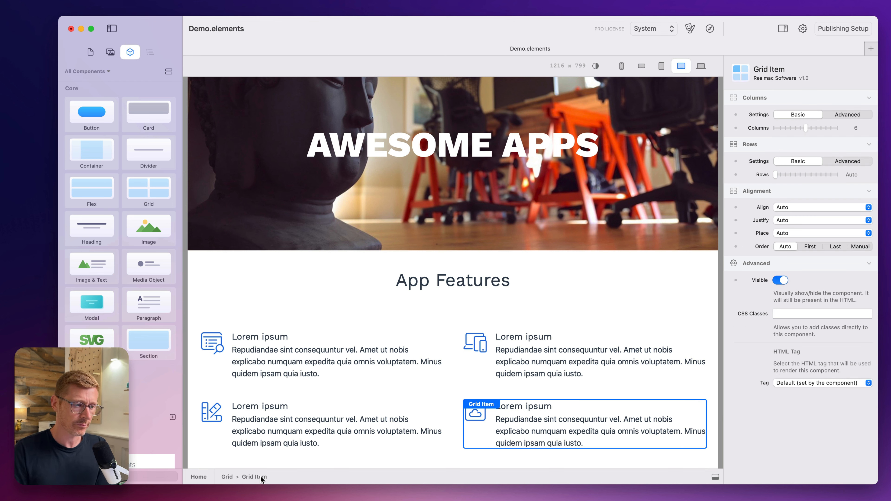
pyautogui.click(625, 424)
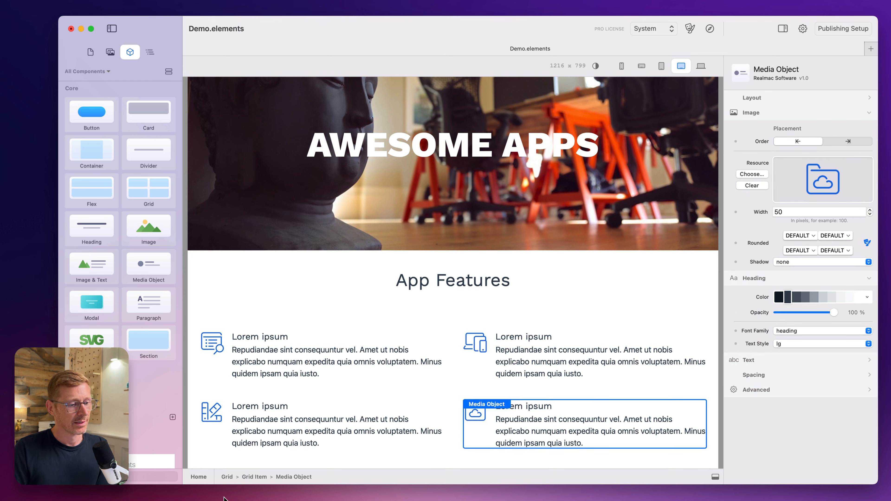
pyautogui.click(228, 477)
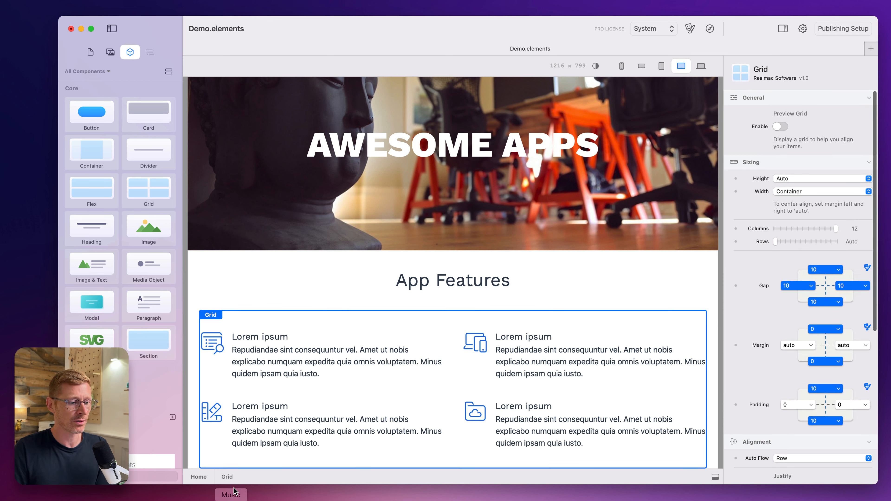
pyautogui.click(545, 422)
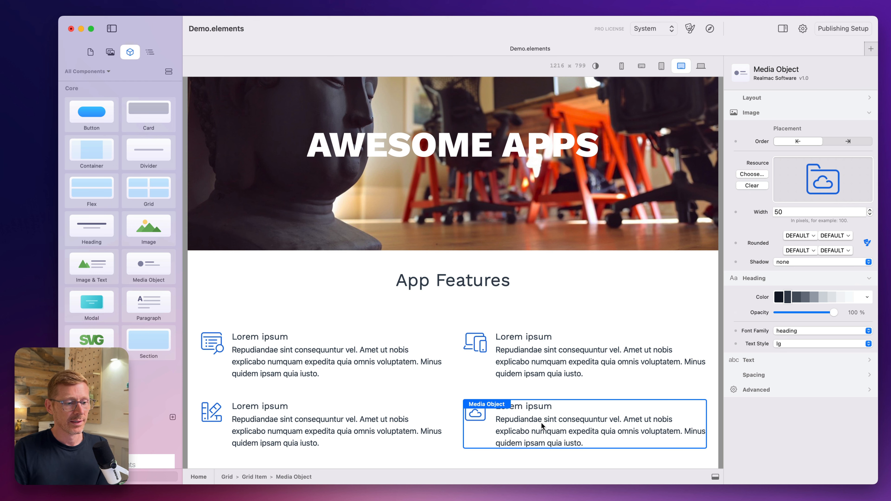
# View the parent elements offered for navigating from the cloud folder Media Object, and select the Media Object with the devices icon
pyautogui.rightClick(585, 408)
pyautogui.moveTo(616, 448)
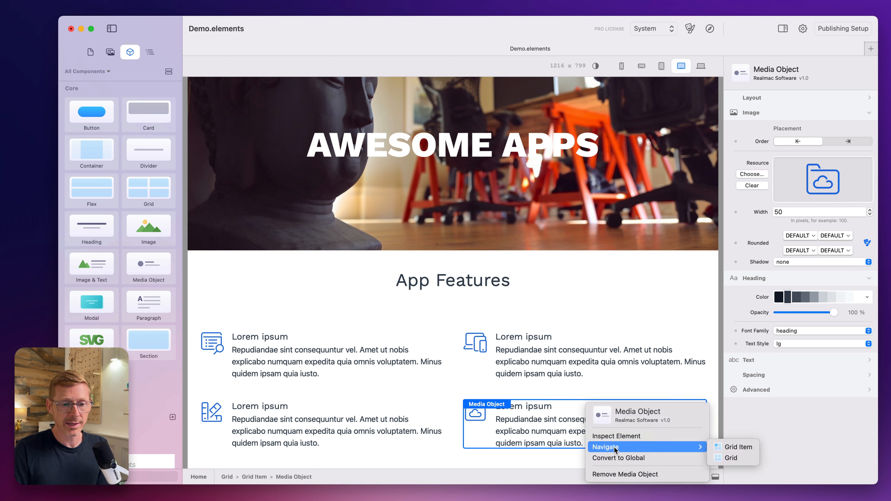
pyautogui.click(725, 447)
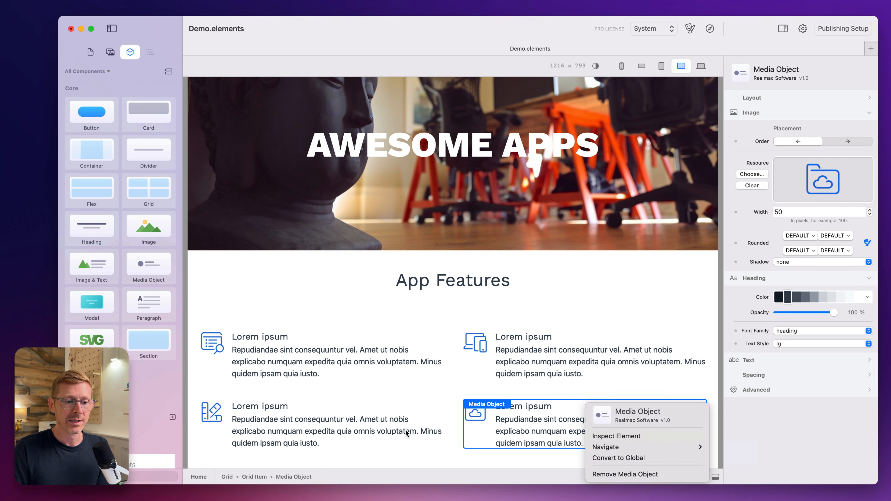
pyautogui.click(577, 348)
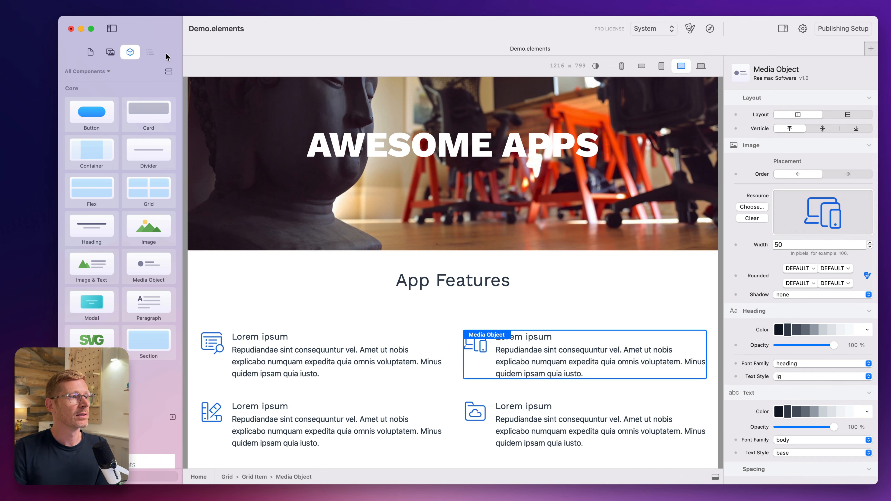
# Show the Home page's element outline and select all Media Objects similar to the one with the devices icon
pyautogui.click(150, 53)
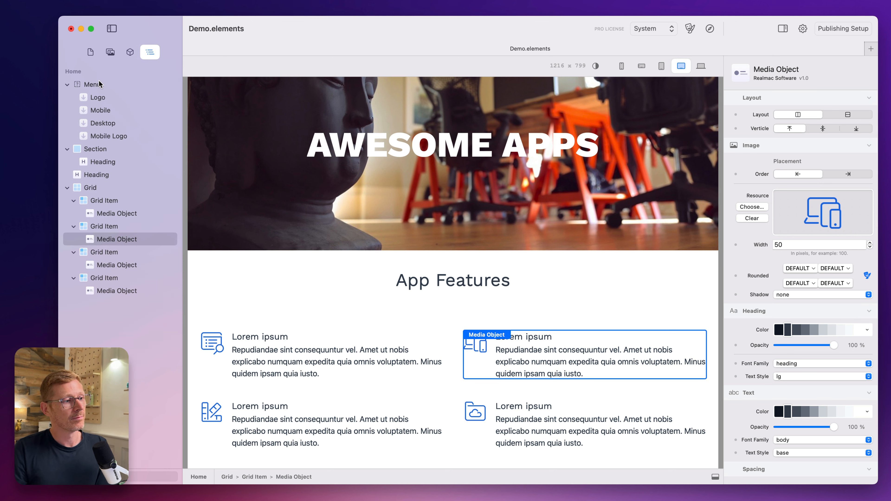
pyautogui.rightClick(129, 241)
pyautogui.click(122, 242)
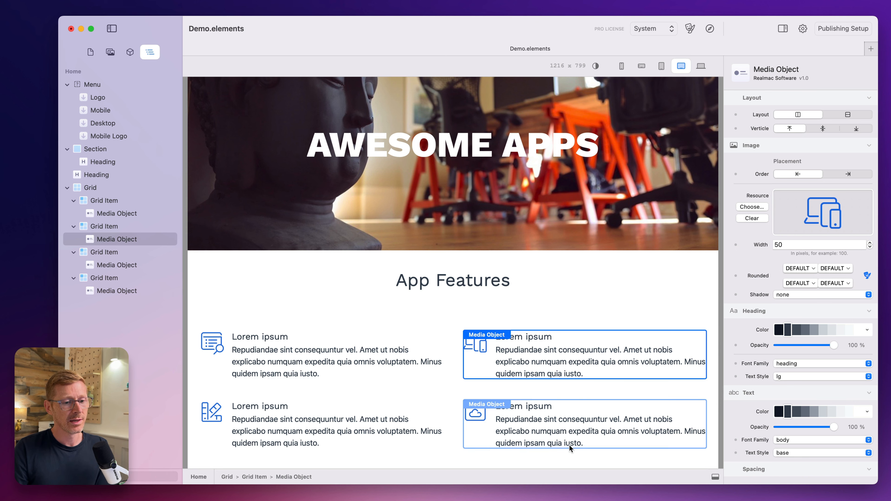
pyautogui.rightClick(126, 241)
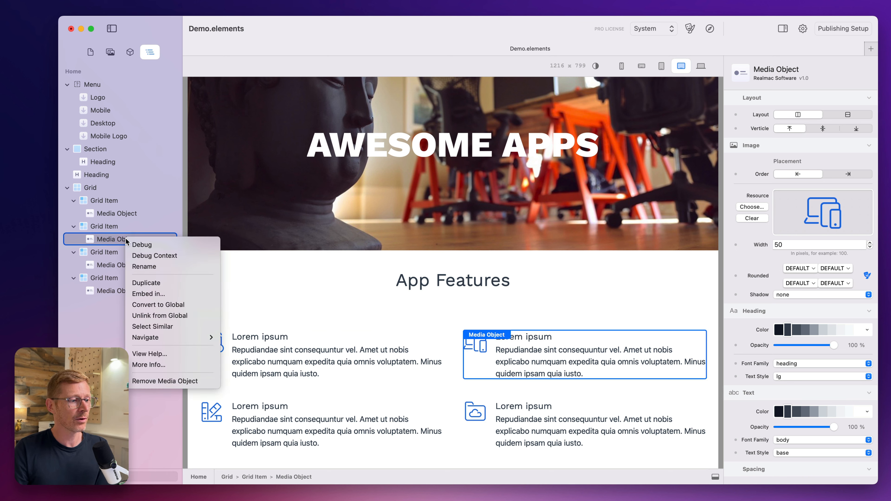
pyautogui.click(183, 328)
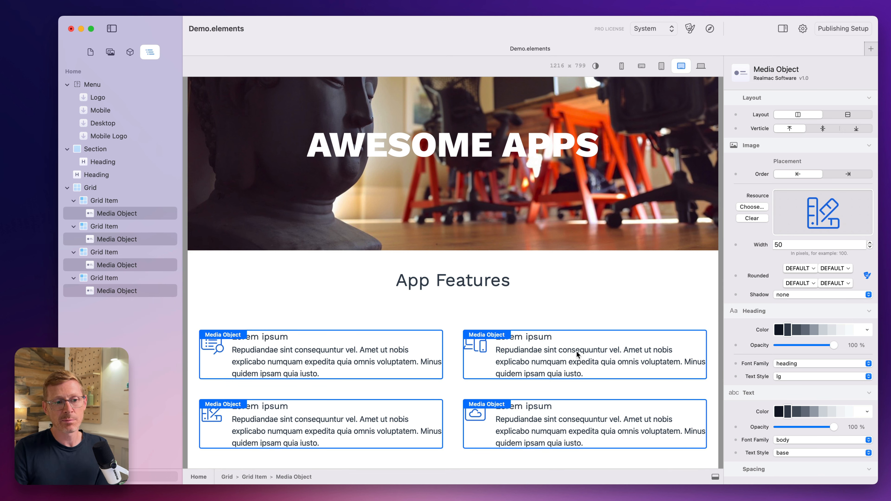
# Try the 6xl heading text style on all selected Media Objects, and set it back to lg
pyautogui.click(799, 376)
pyautogui.click(807, 324)
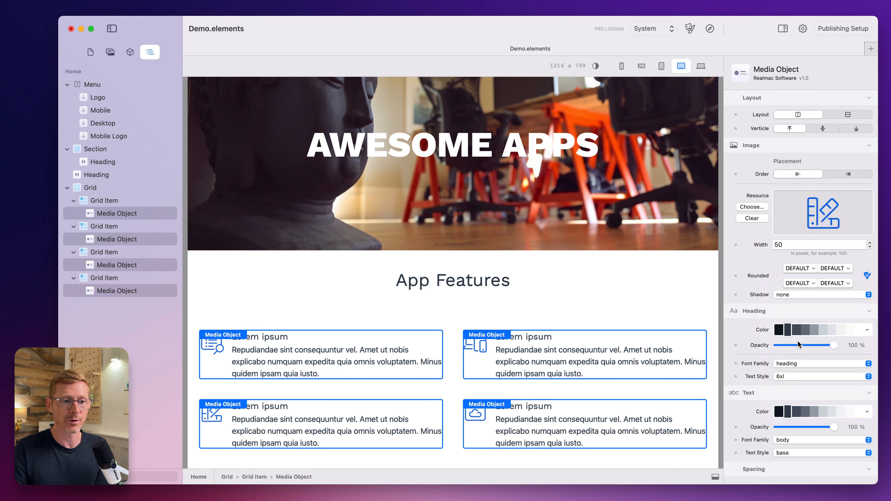
pyautogui.click(795, 376)
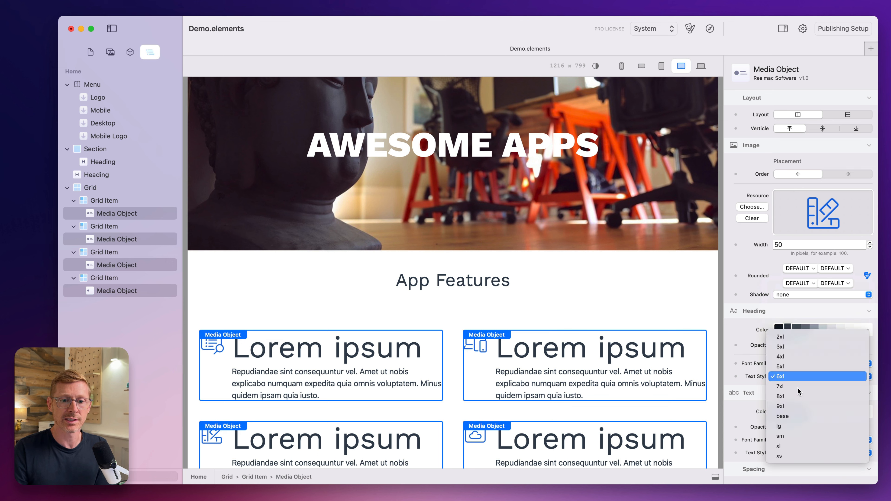
pyautogui.click(791, 424)
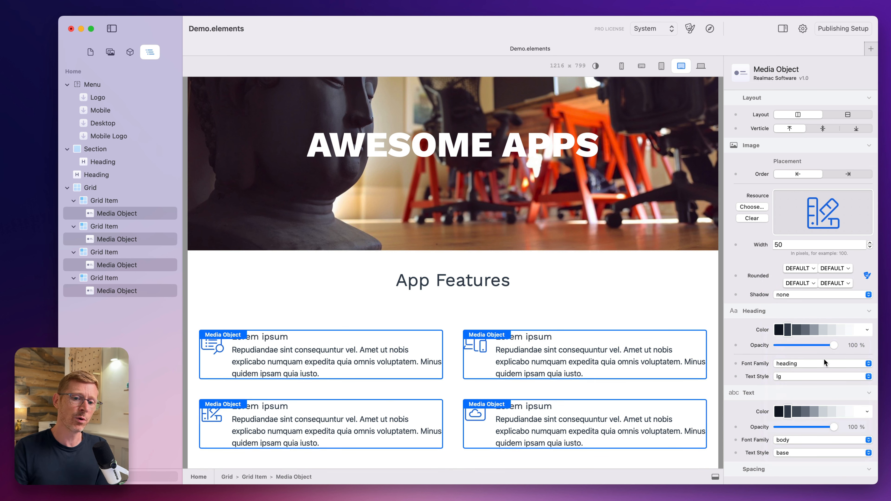
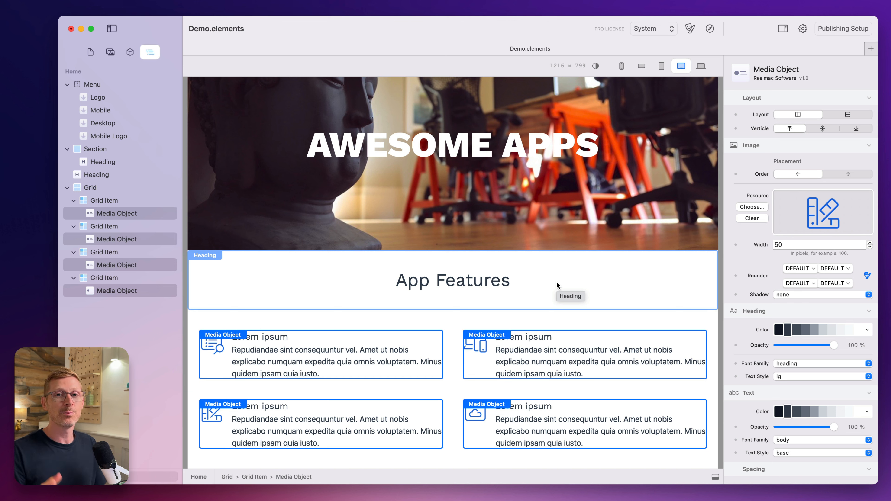
# Select the App Features heading on the Home page
pyautogui.click(398, 272)
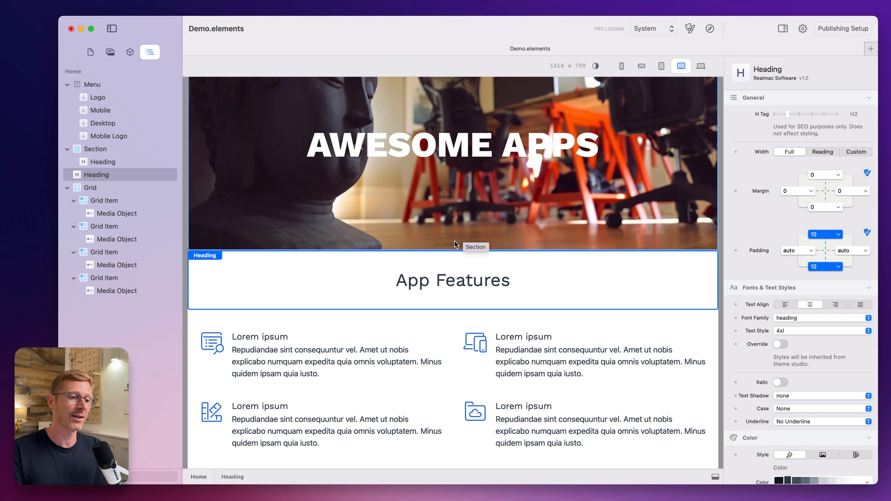
pyautogui.scroll(3, 459, 237)
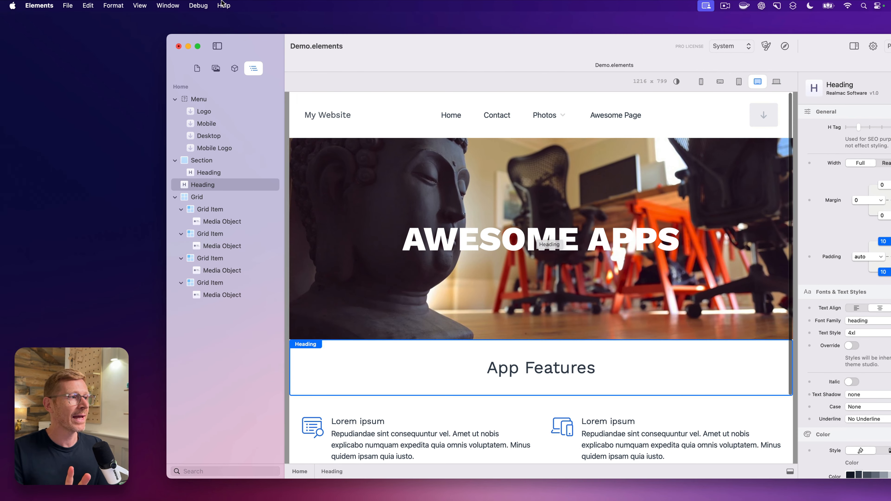
# Open the Elements Manual in Safari and enlarge the browser window until the manual's table of contents shows
pyautogui.click(225, 5)
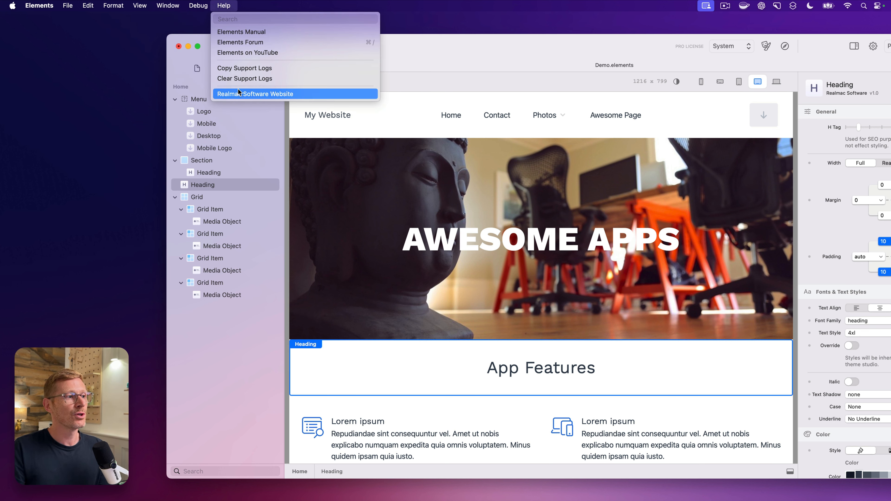
pyautogui.click(293, 94)
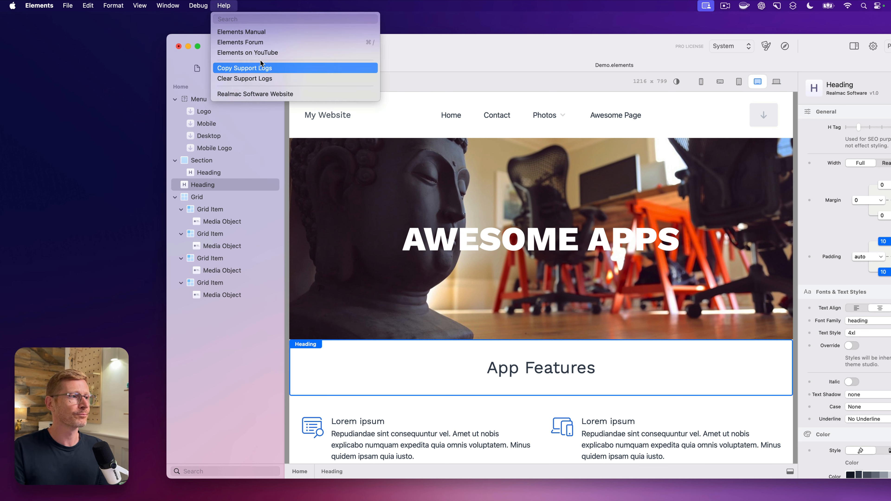
pyautogui.click(267, 32)
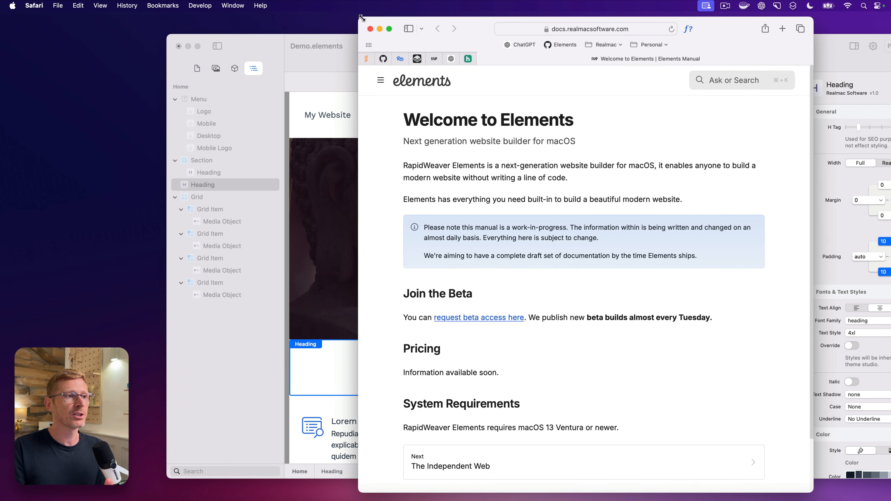
pyautogui.moveTo(362, 18); pyautogui.dragTo(198, 13)
pyautogui.scroll(-5, 247, 374)
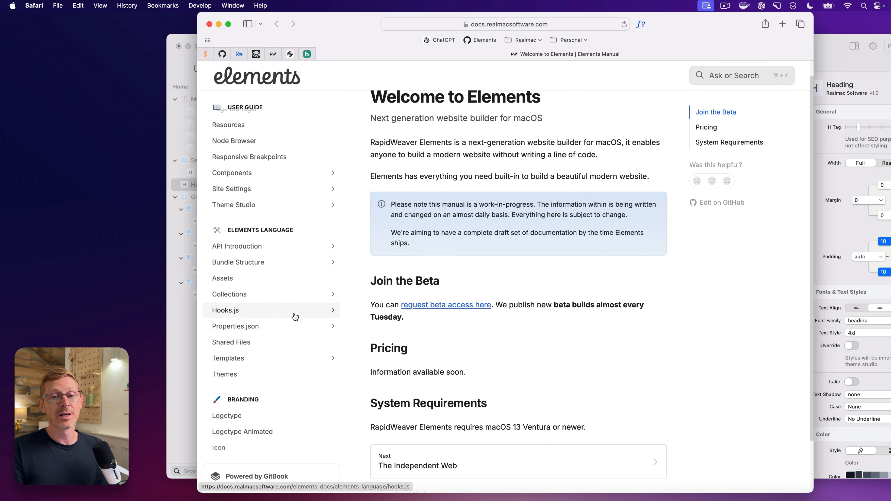
# View the Grouping Controls page under Properties.json in the manual, and expand the UI Controls topics
pyautogui.click(331, 329)
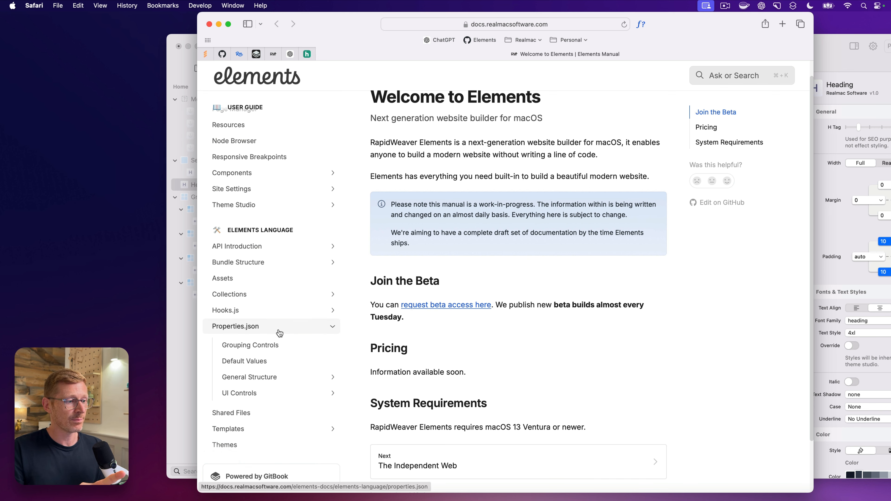
pyautogui.click(279, 346)
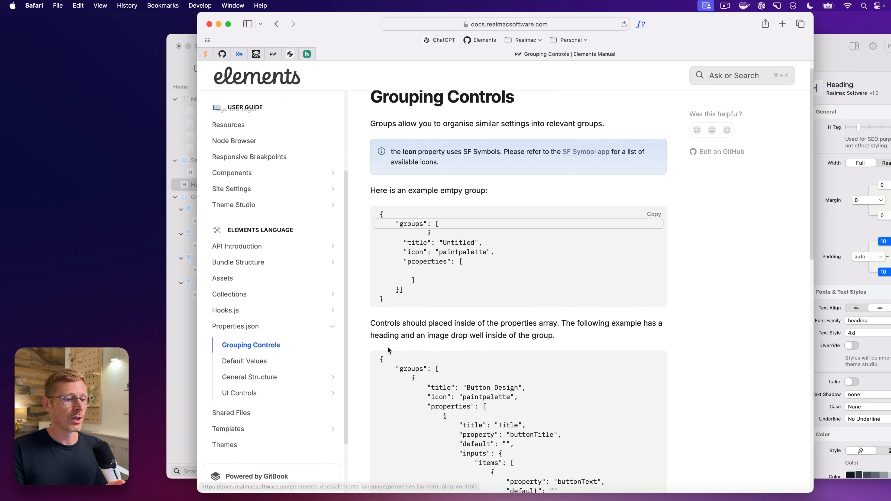
pyautogui.click(333, 394)
pyautogui.scroll(-5, 330, 393)
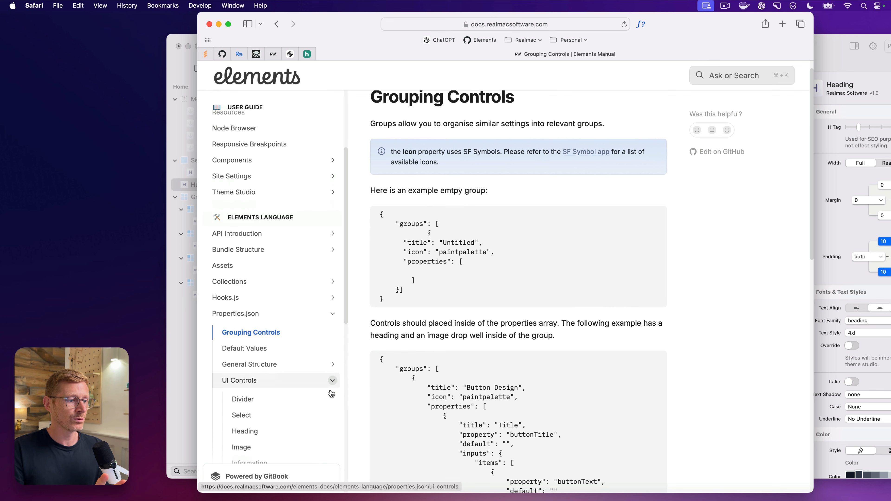
# Look through the UI Controls pages of the manual, from Divider through Link, Number, Resource, Segmented and Slider to Text
pyautogui.click(280, 245)
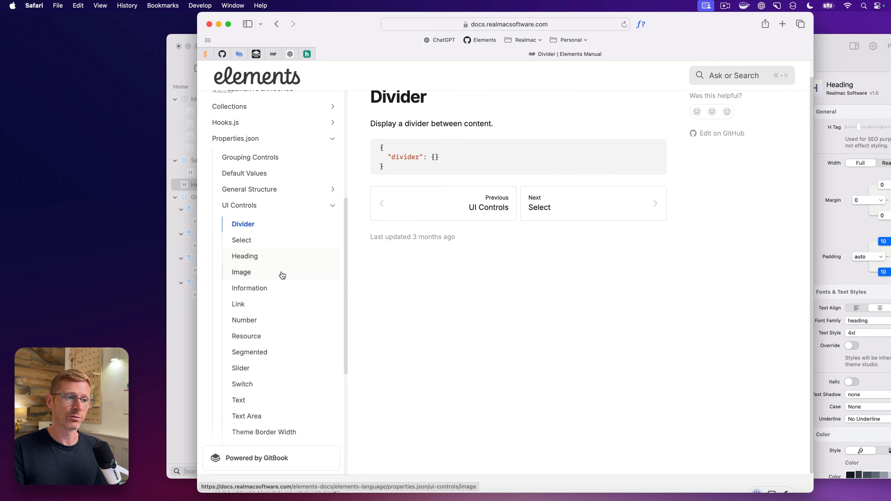
pyautogui.click(280, 291)
pyautogui.click(277, 322)
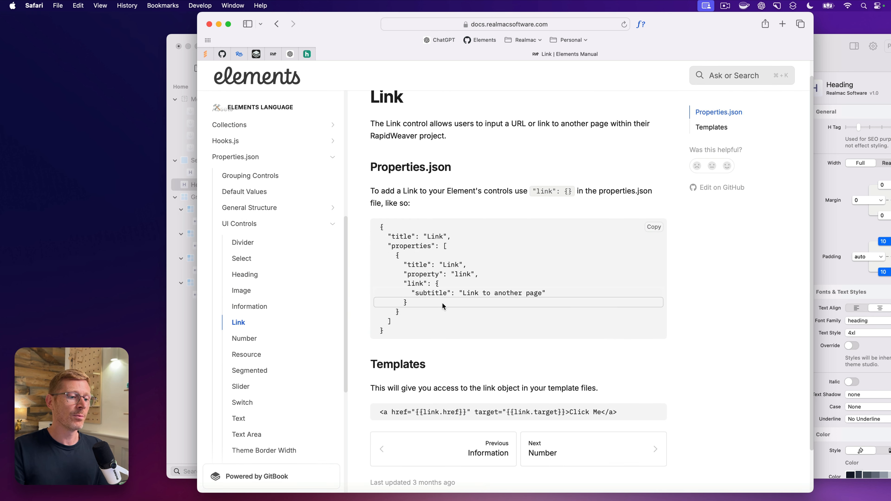
pyautogui.click(261, 339)
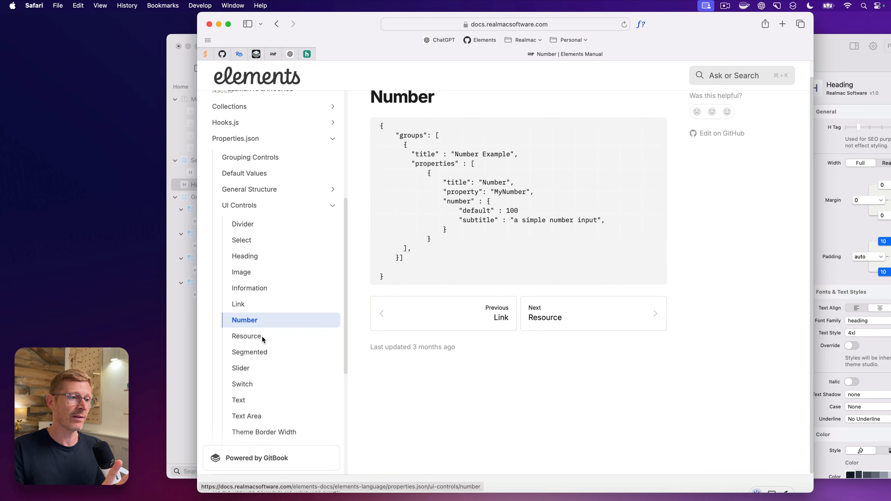
pyautogui.click(285, 338)
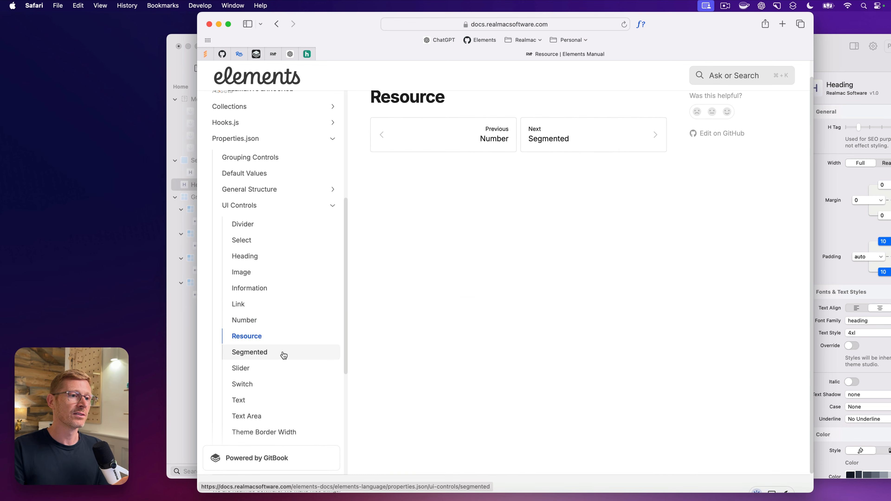
pyautogui.click(283, 352)
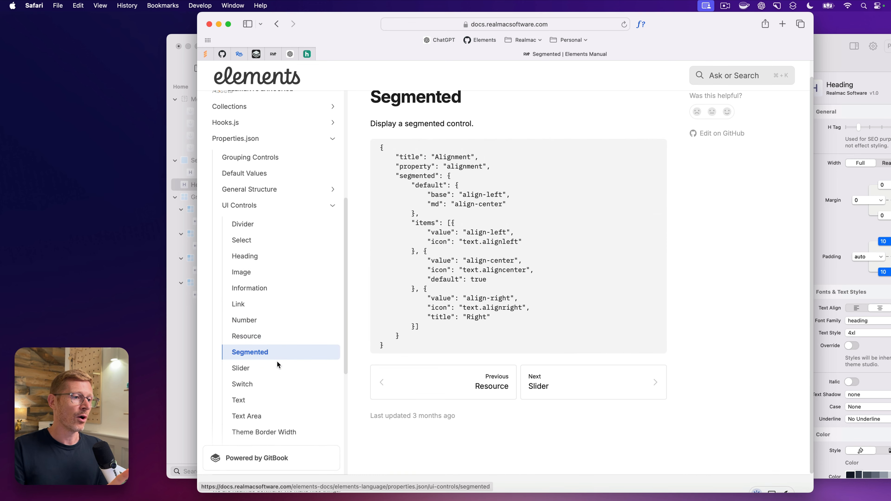
pyautogui.click(281, 337)
pyautogui.click(242, 370)
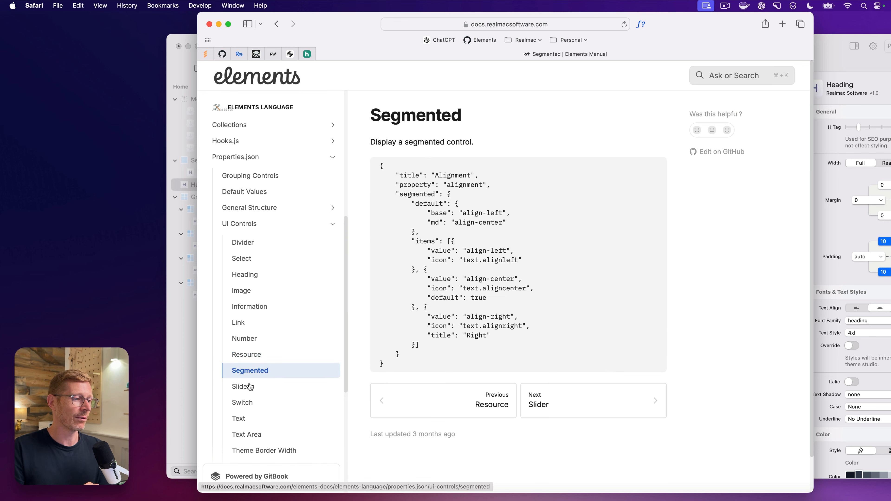
pyautogui.click(247, 387)
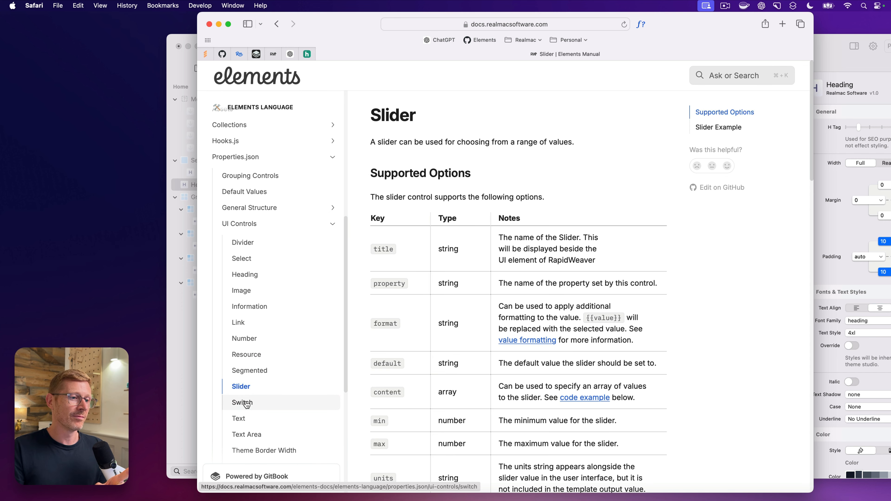
pyautogui.click(241, 403)
pyautogui.click(238, 420)
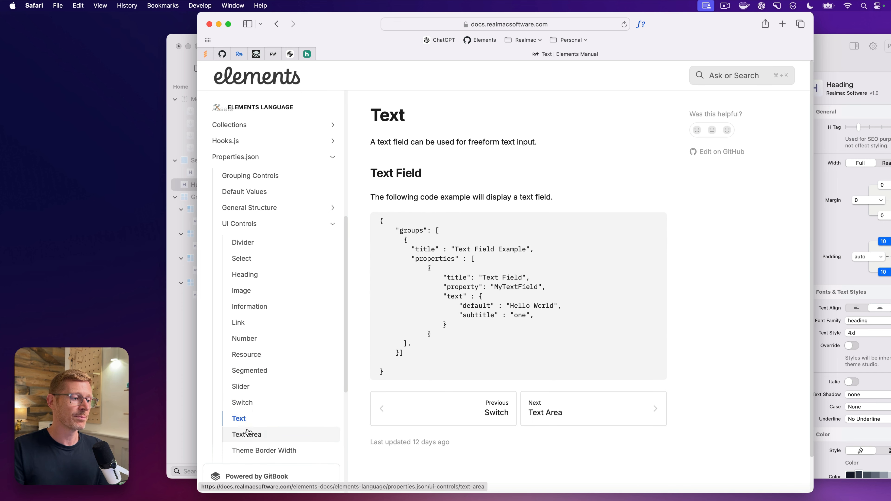
# Copy the Text Field code example from the manual's Text page
pyautogui.scroll(-2, 257, 439)
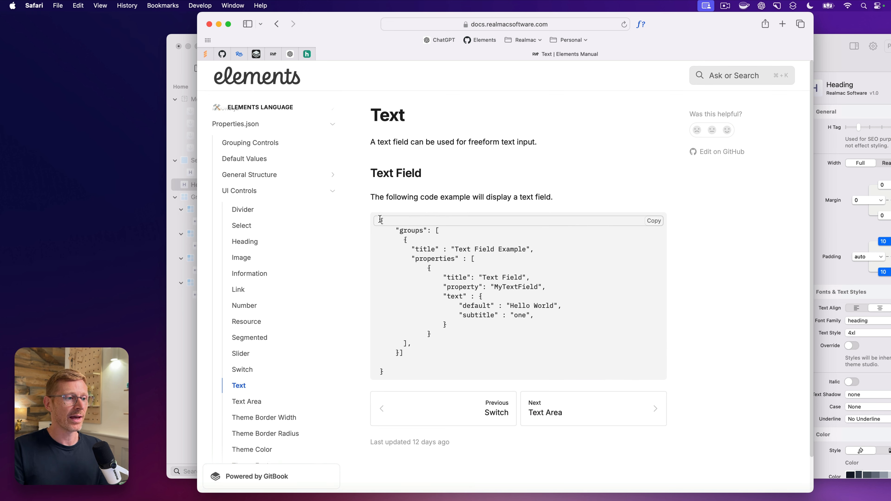
pyautogui.moveTo(380, 220); pyautogui.dragTo(427, 347)
pyautogui.click(562, 279)
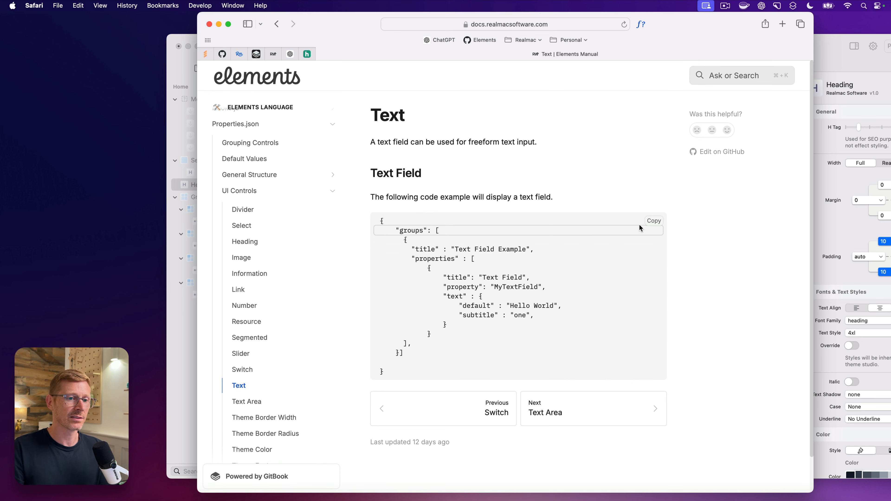
pyautogui.click(655, 221)
# Switch back to the Demo.elements project and place the custom HTML component between the App Features heading and the icon grid
pyautogui.click(874, 64)
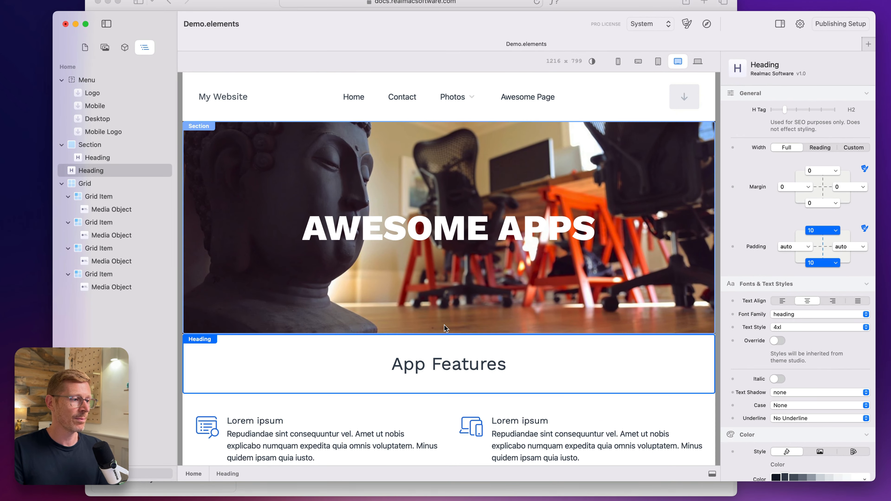
pyautogui.click(231, 69)
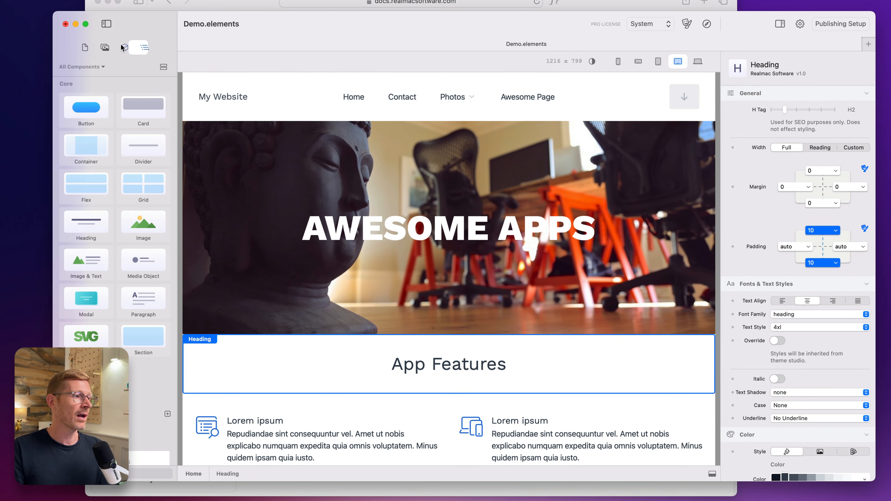
pyautogui.click(169, 412)
pyautogui.click(205, 349)
pyautogui.scroll(-2, 132, 380)
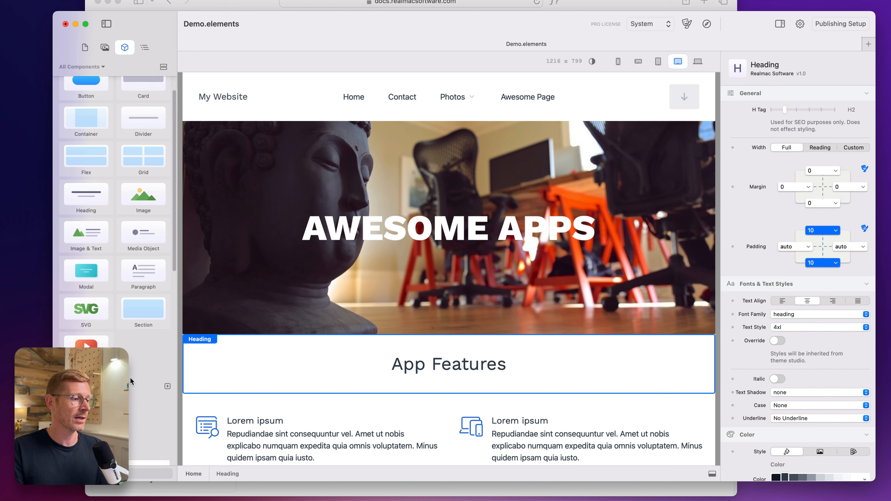
pyautogui.scroll(-1, 132, 381)
pyautogui.scroll(-3, 418, 360)
pyautogui.moveTo(96, 375); pyautogui.dragTo(431, 299)
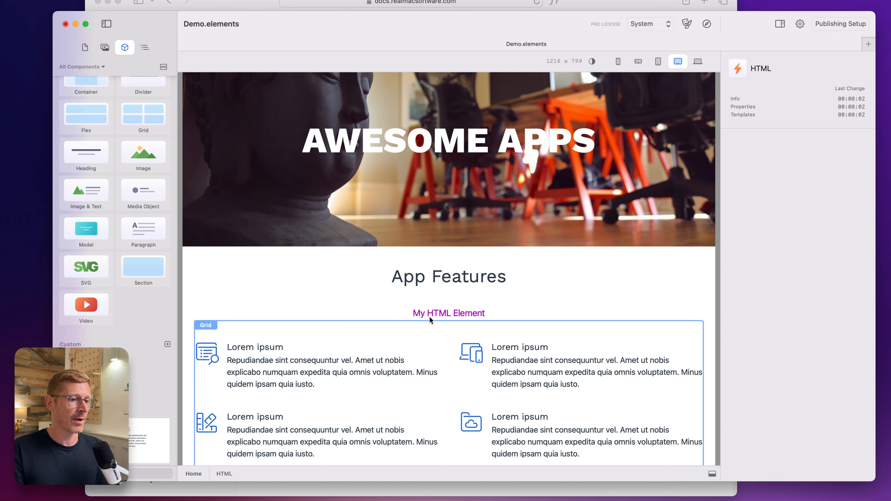
# Open the HTML component's code editor and paste the copied Text Field example into its Properties file
pyautogui.click(713, 475)
pyautogui.click(185, 369)
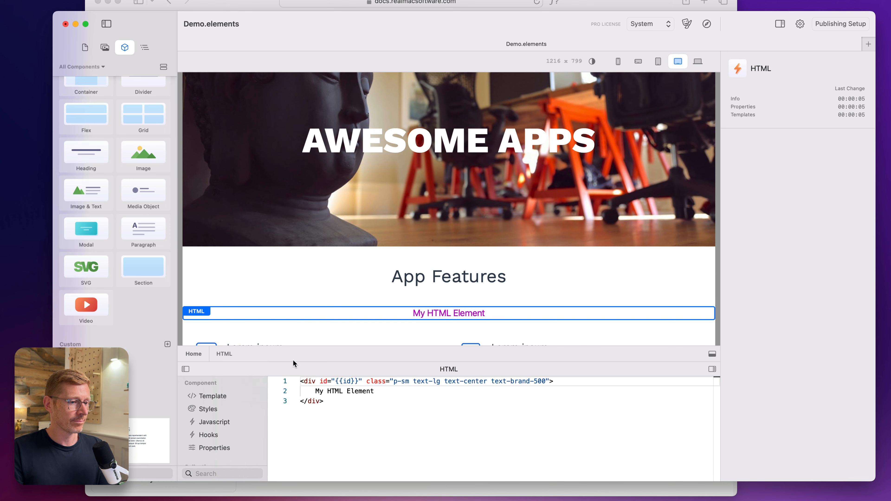
pyautogui.moveTo(292, 362); pyautogui.dragTo(292, 345)
pyautogui.click(222, 435)
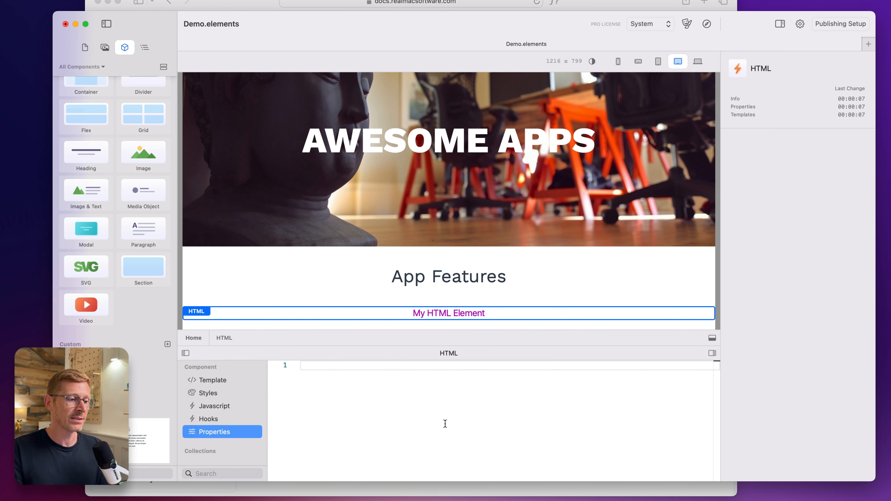
pyautogui.press('super+v')
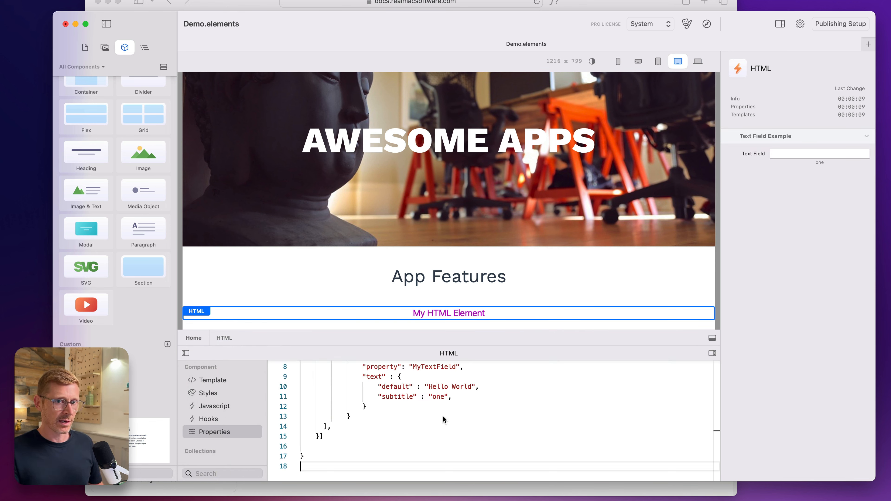
pyautogui.click(800, 153)
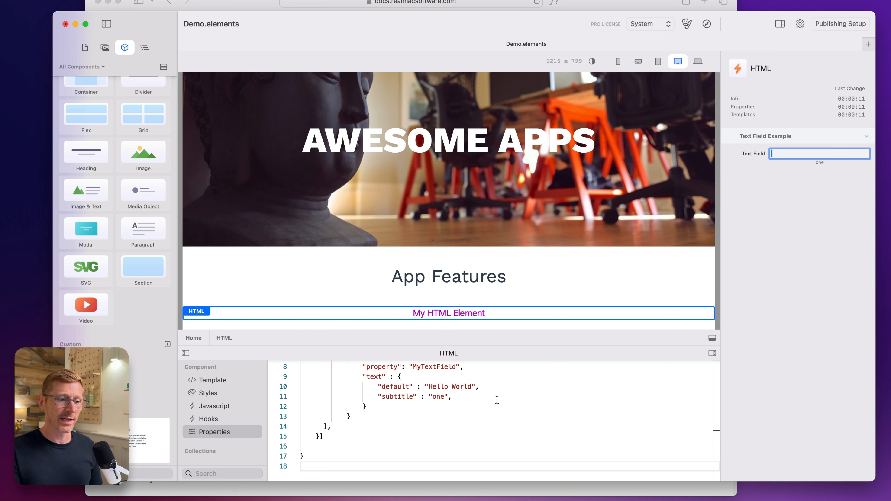
# Rename the text field's property from MyTextField to AWESOMEtext in the Properties code
pyautogui.scroll(5, 497, 400)
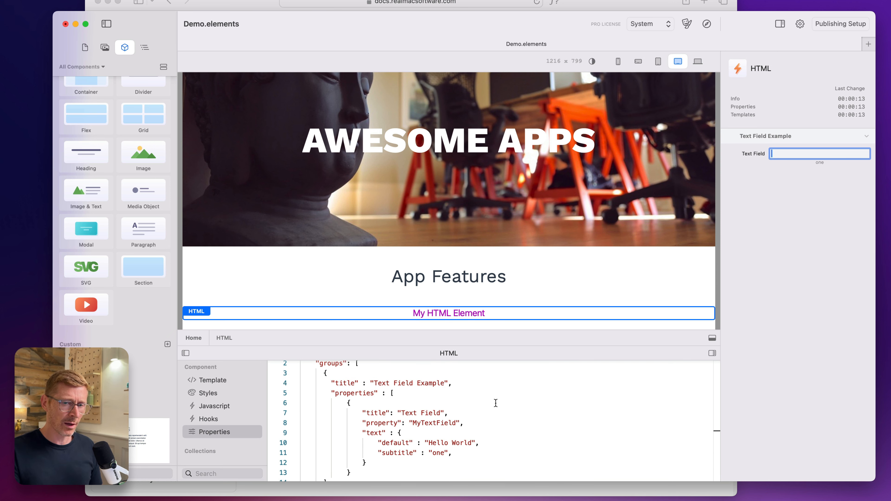
pyautogui.scroll(1, 496, 402)
pyautogui.doubleClick(431, 426)
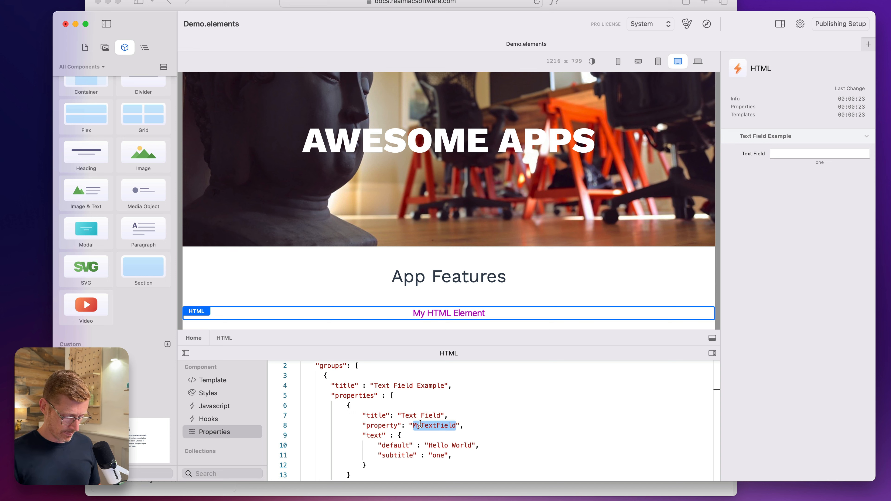
pyautogui.write('AWE')
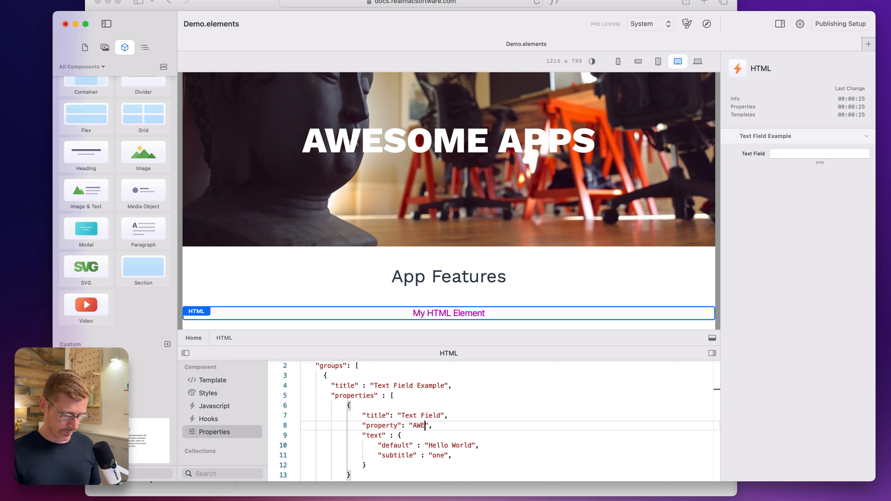
pyautogui.write('SOMEtext')
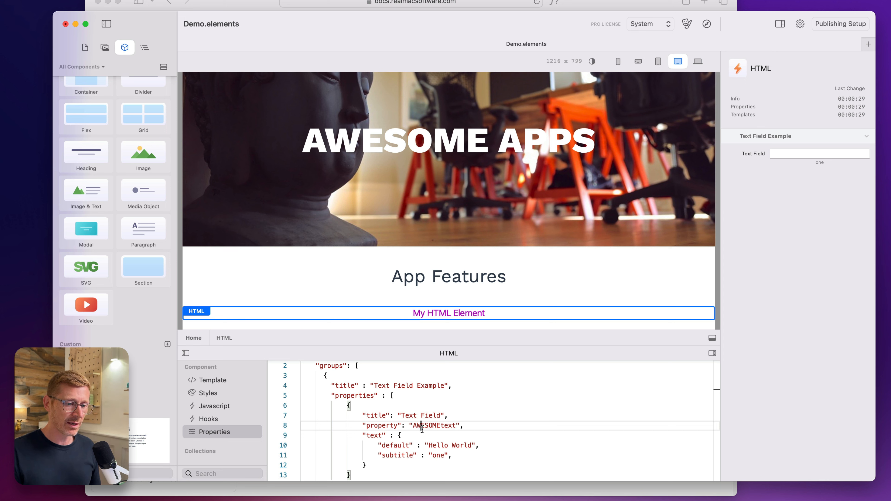
# Copy the property name and append ", {{AWESOMEtext}}" to the My HTML Element line in the component's Template code
pyautogui.doubleClick(438, 429)
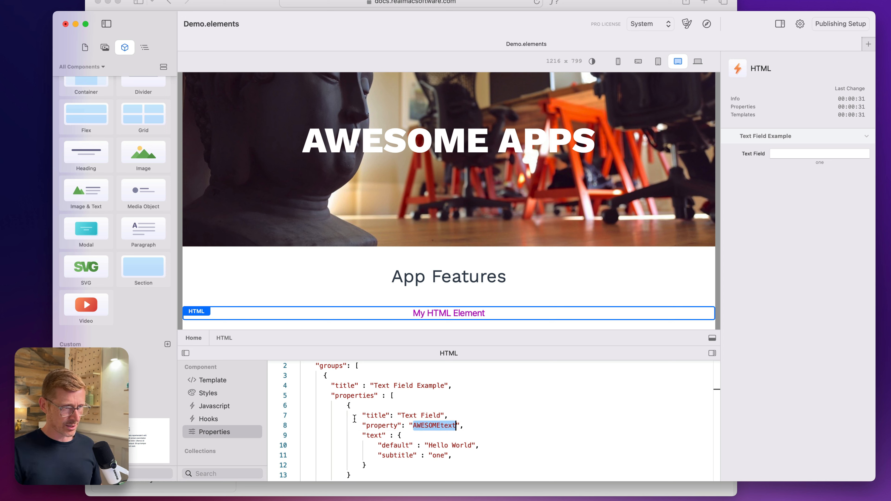
pyautogui.click(220, 382)
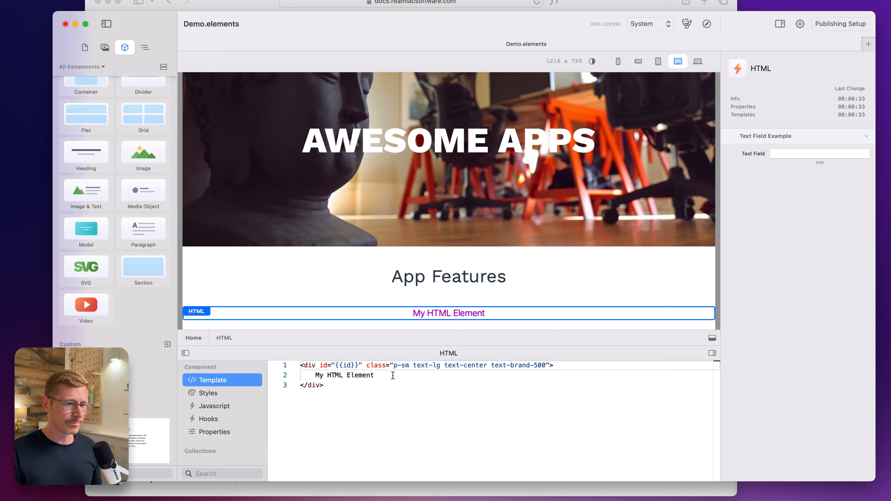
pyautogui.doubleClick(387, 376)
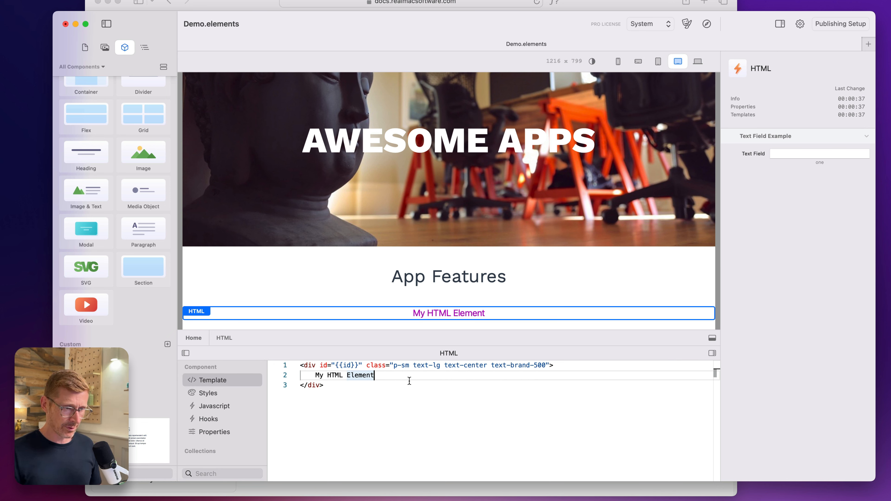
pyautogui.write(', ')
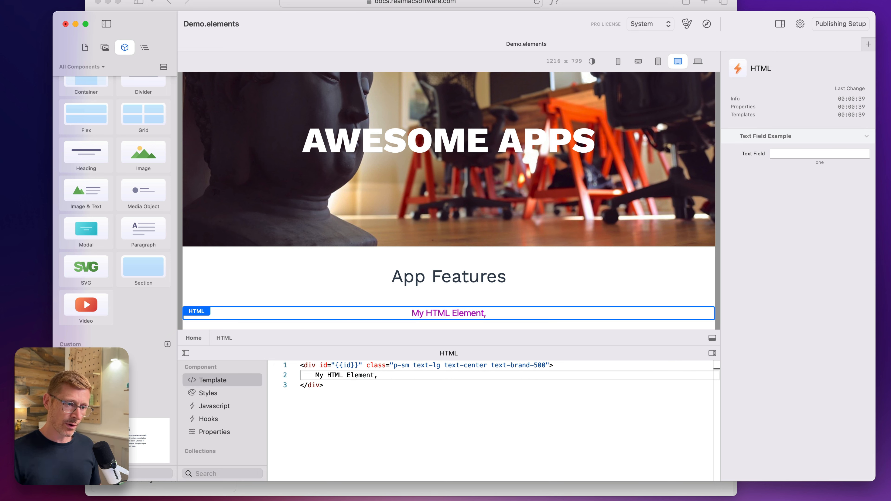
pyautogui.write('{{')
pyautogui.press('super+v')
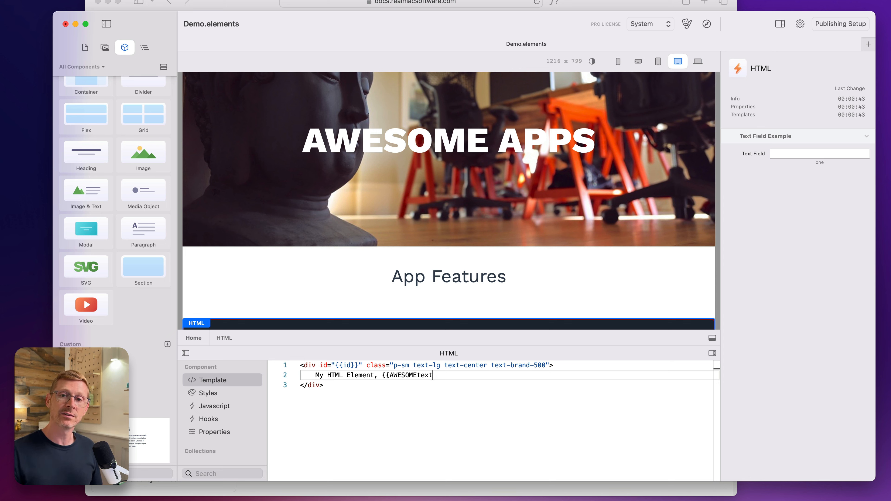
pyautogui.write('}}')
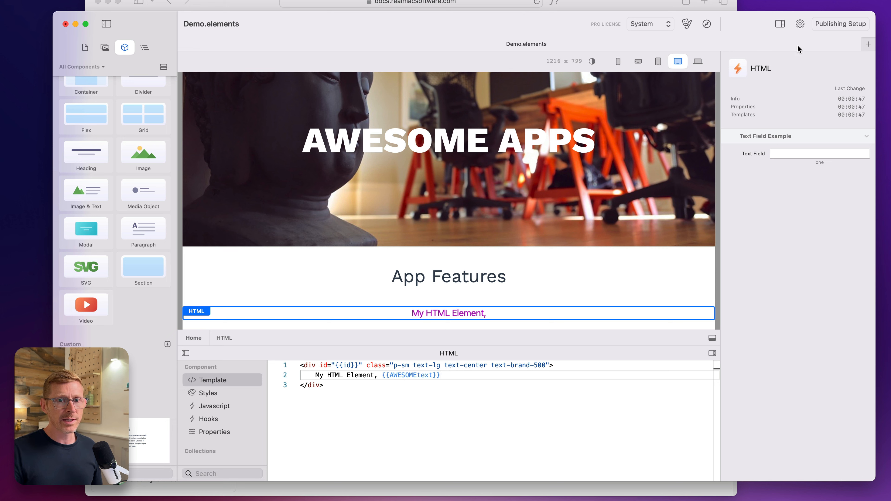
# Enter "Hello!!!!!!" as the HTML component's Text Field value
pyautogui.click(804, 155)
pyautogui.write('Hello')
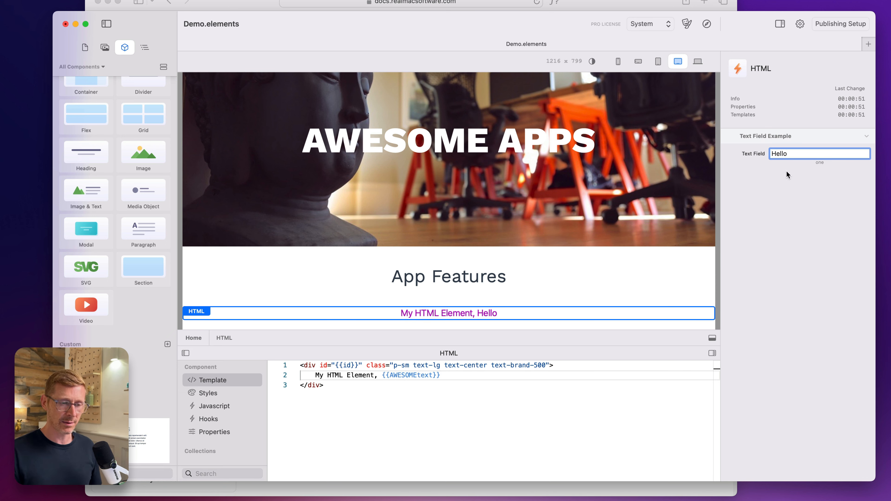
pyautogui.write('!!!!!!')
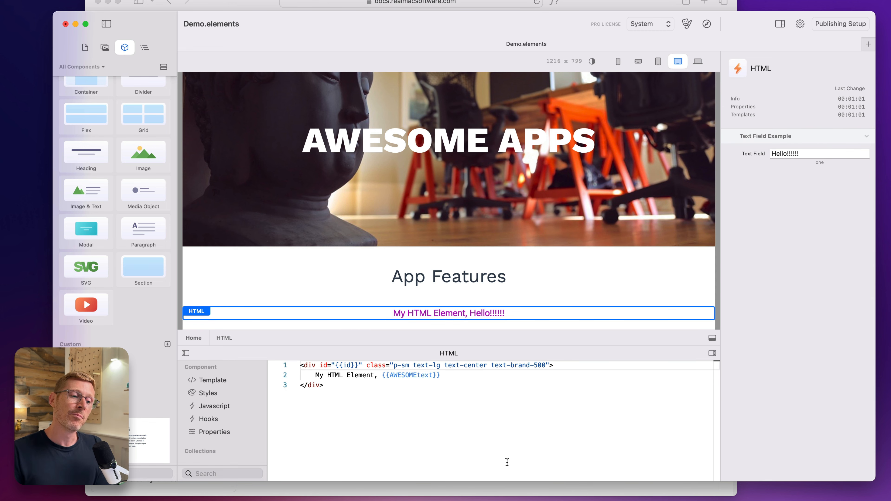
# Copy the {{AWESOMEtext}} placeholder and wrap "My HTML Element" in an <a href=""> link in the Template code, dropping the comma
pyautogui.moveTo(379, 375); pyautogui.dragTo(455, 374)
pyautogui.press('super+c')
pyautogui.click(314, 375)
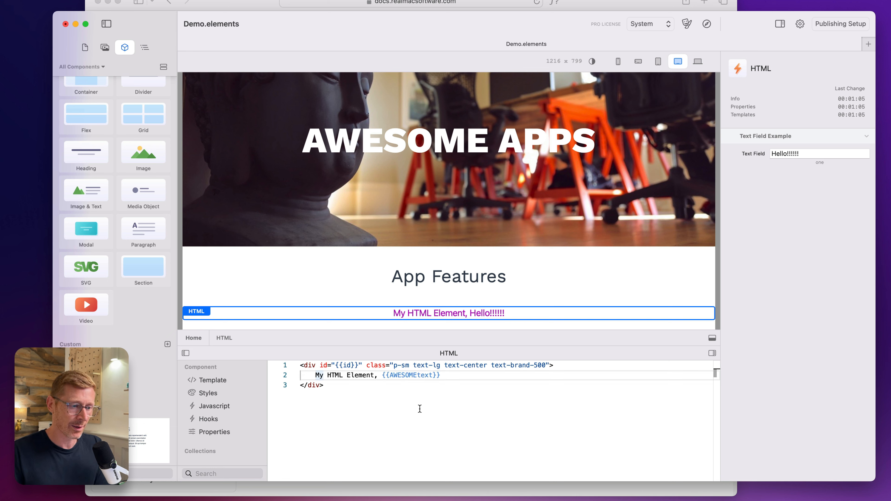
pyautogui.write('<')
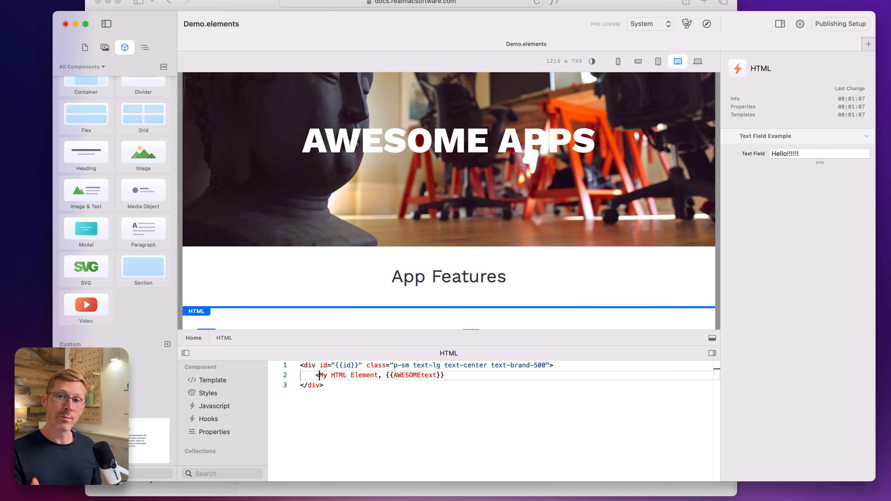
pyautogui.write('a href=')
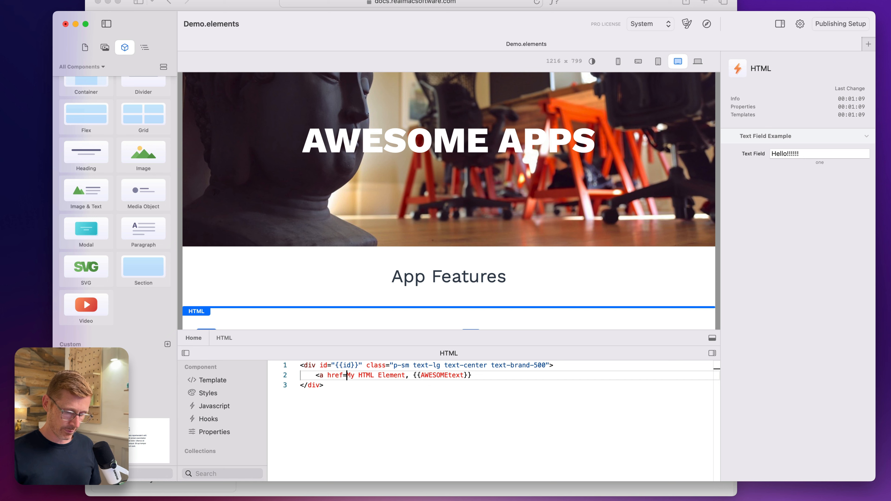
pyautogui.write('"">')
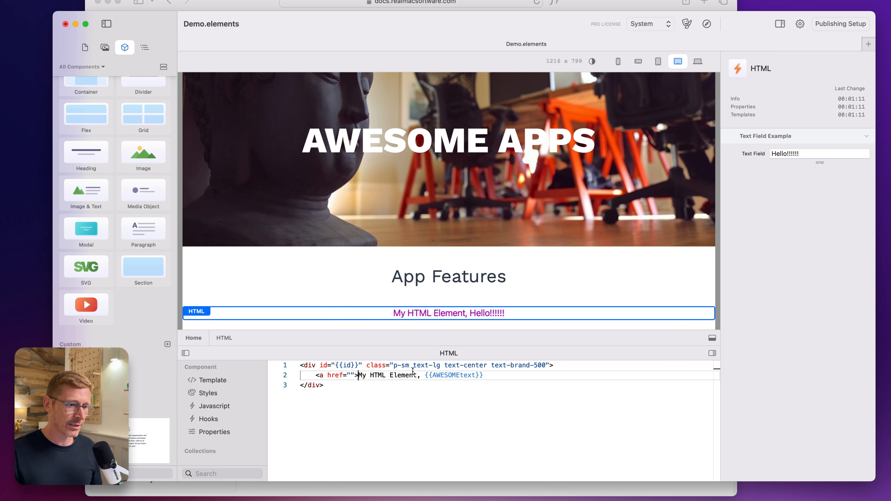
pyautogui.press('Delete')
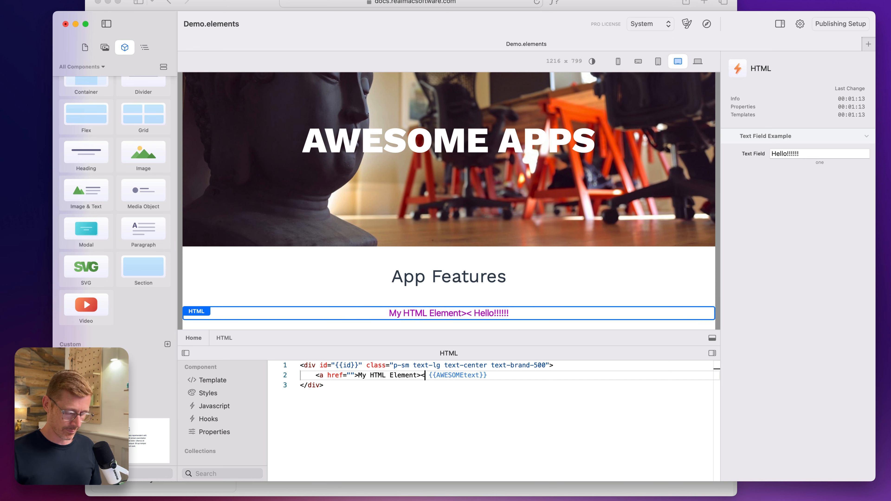
pyautogui.write('</a>')
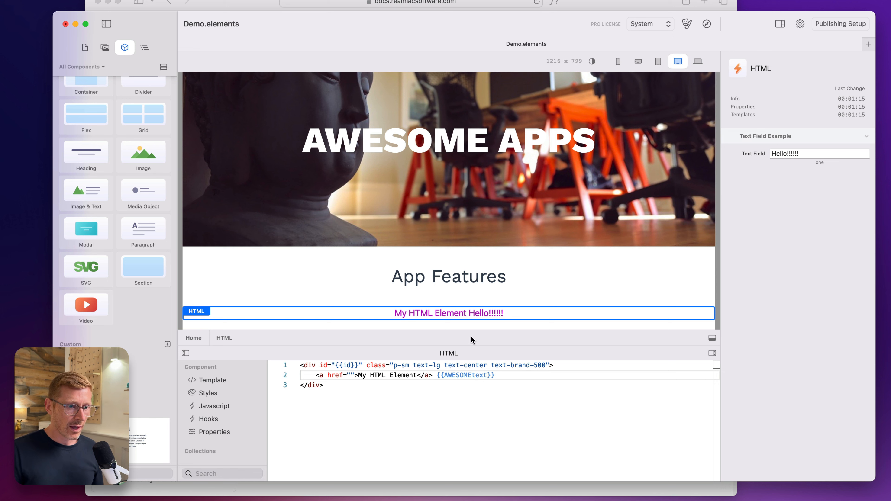
# Move the {{AWESOMEtext}} placeholder from after the link into the link's empty href value
pyautogui.keyDown('shift'); pyautogui.click(439, 379); pyautogui.keyUp('shift')
pyautogui.press('BackSpace')
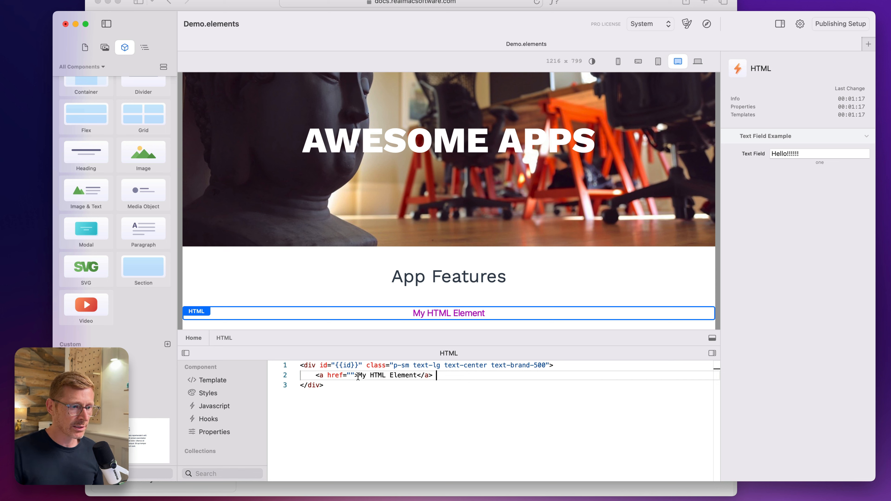
pyautogui.press('super+v')
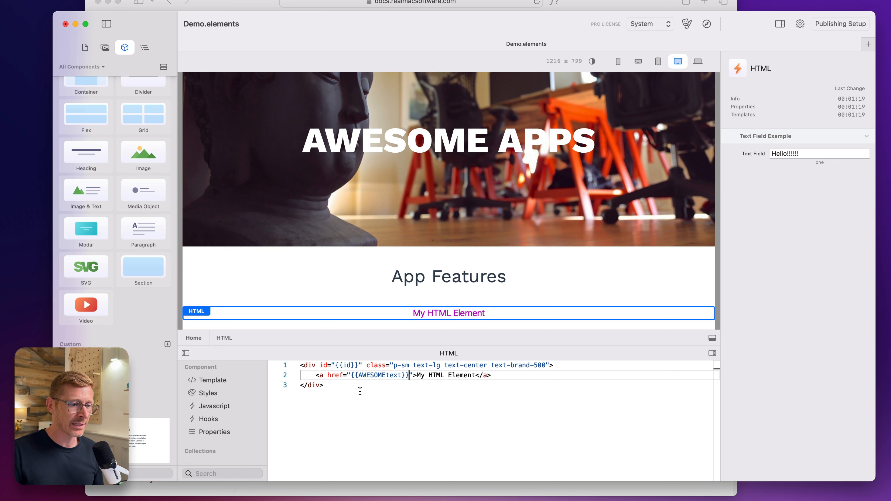
# Replace the link's text with "I'm a Link, Click me!" in the Template code
pyautogui.moveTo(419, 374); pyautogui.dragTo(475, 374)
pyautogui.write("I'm a Link")
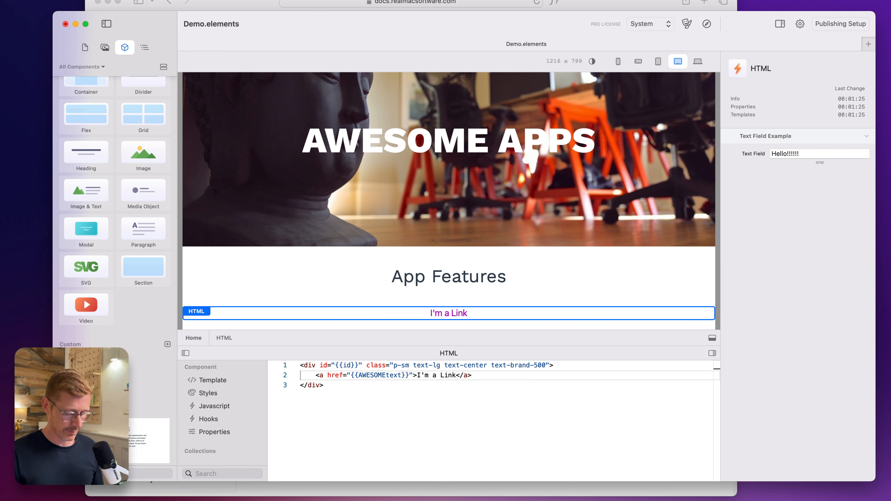
pyautogui.write(', Click me!')
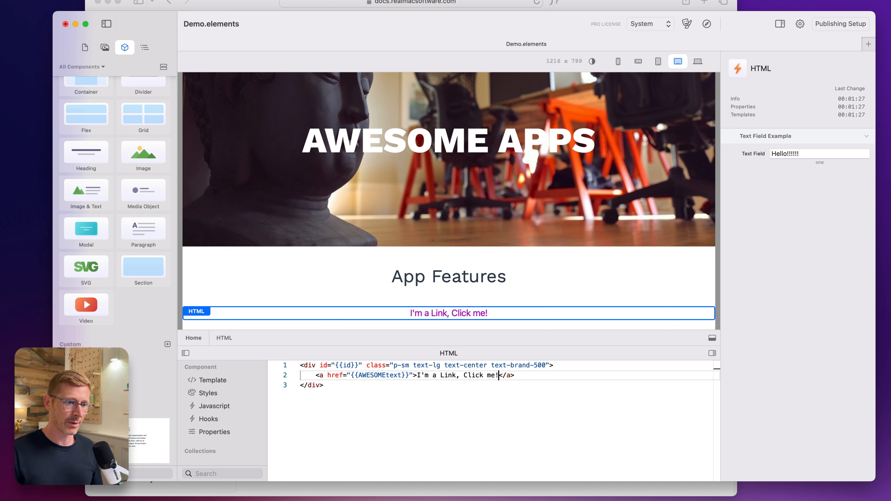
# Clear the HTML component's Text Field value and change that field's title to "URL" in the Properties code
pyautogui.click(774, 153)
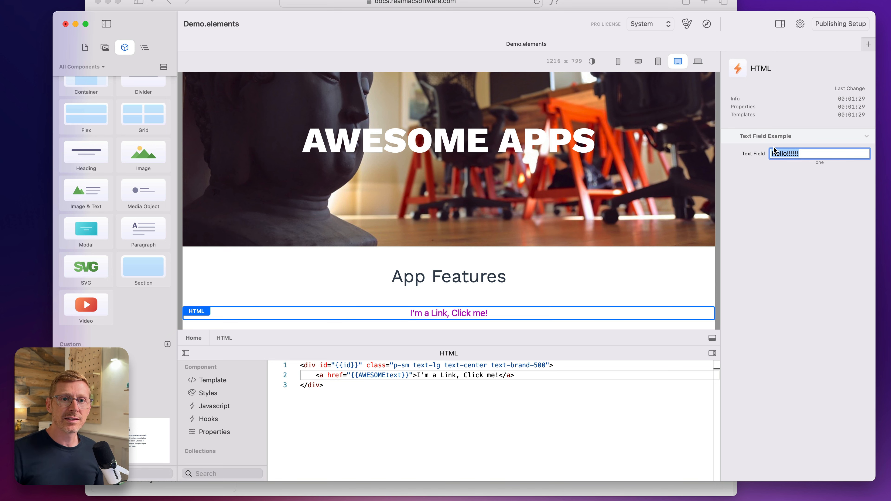
pyautogui.press('BackSpace')
pyautogui.doubleClick(395, 375)
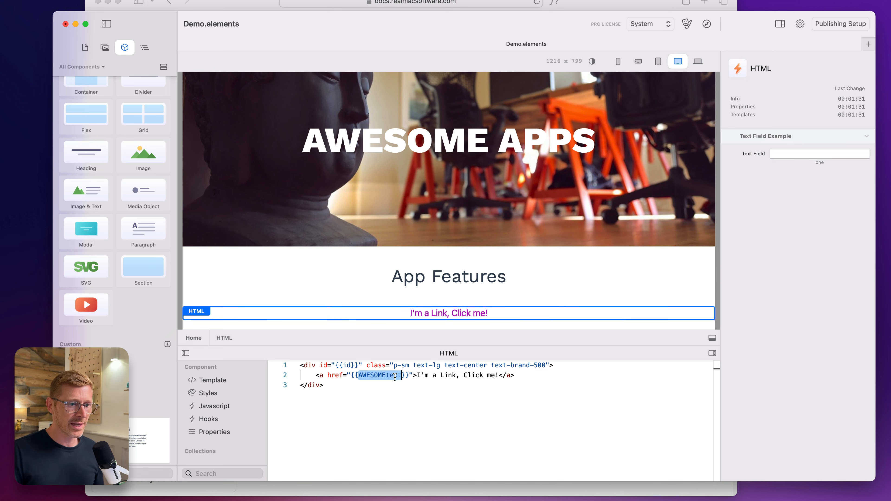
pyautogui.click(232, 433)
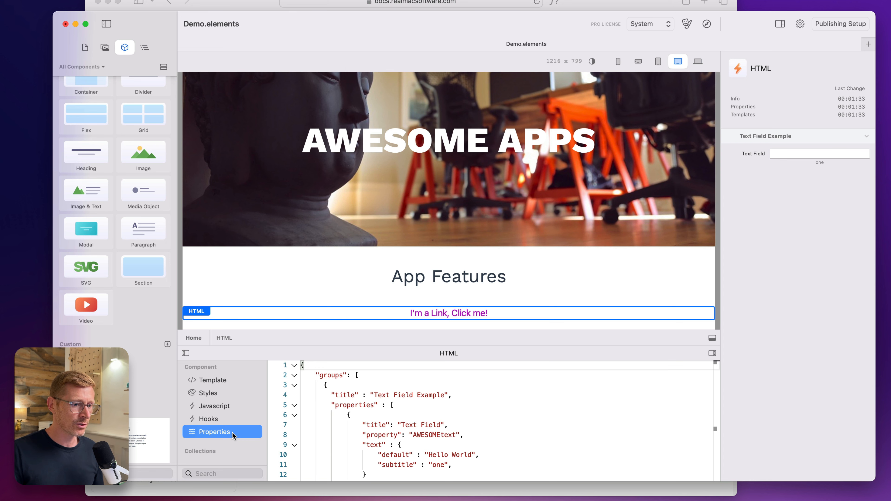
pyautogui.moveTo(402, 425); pyautogui.dragTo(441, 425)
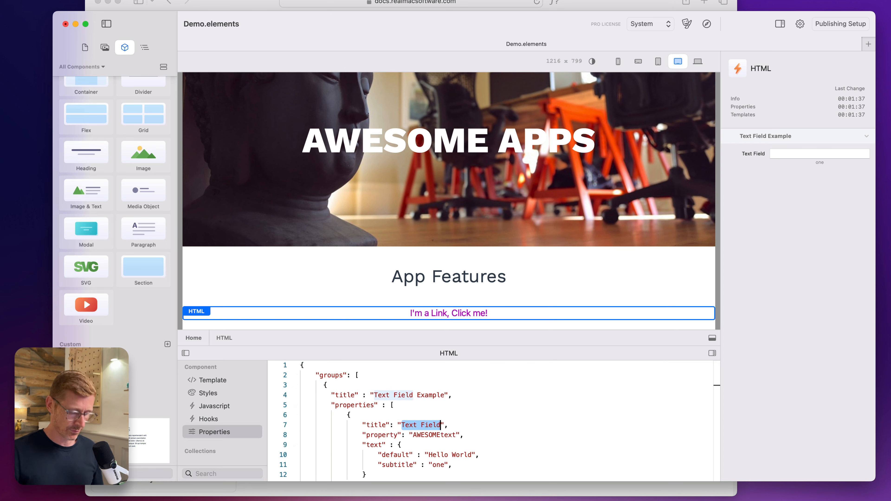
pyautogui.write('IRL')
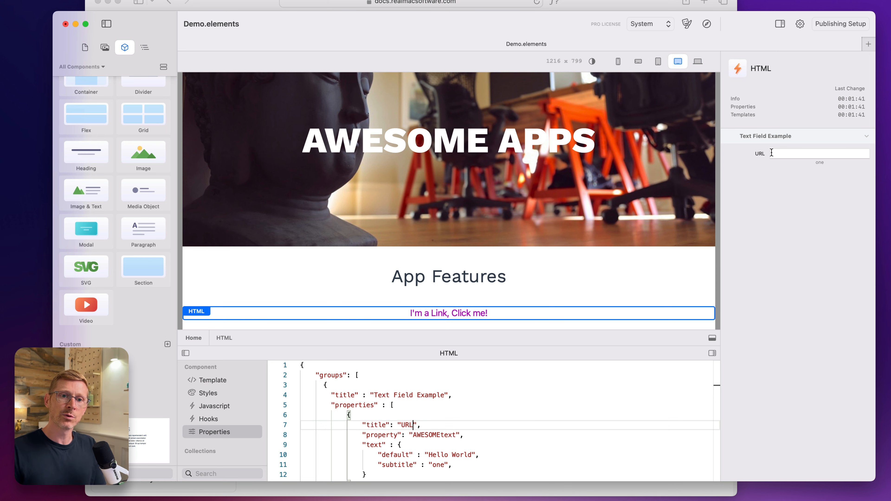
# Set the URL field's subtitle to "https:yourURL.com" in the Properties code
pyautogui.scroll(-1, 426, 447)
pyautogui.click(436, 456)
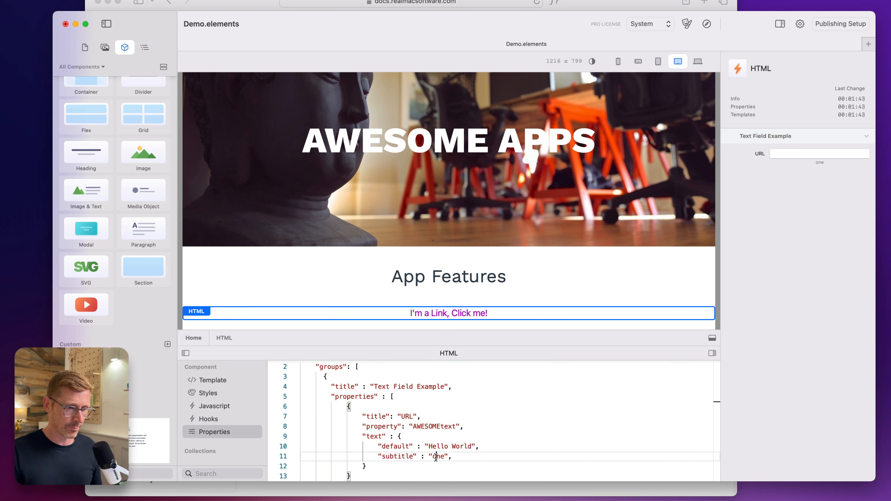
pyautogui.doubleClick(436, 456)
pyautogui.write('https:')
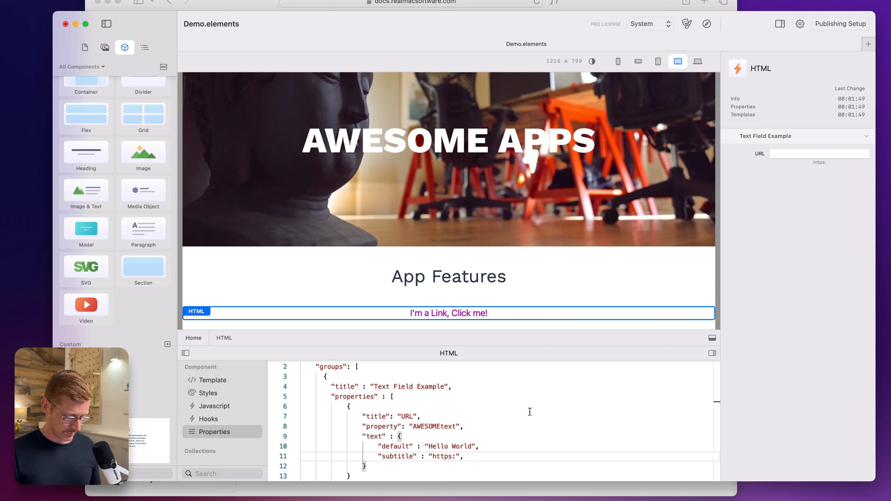
pyautogui.write('youry')
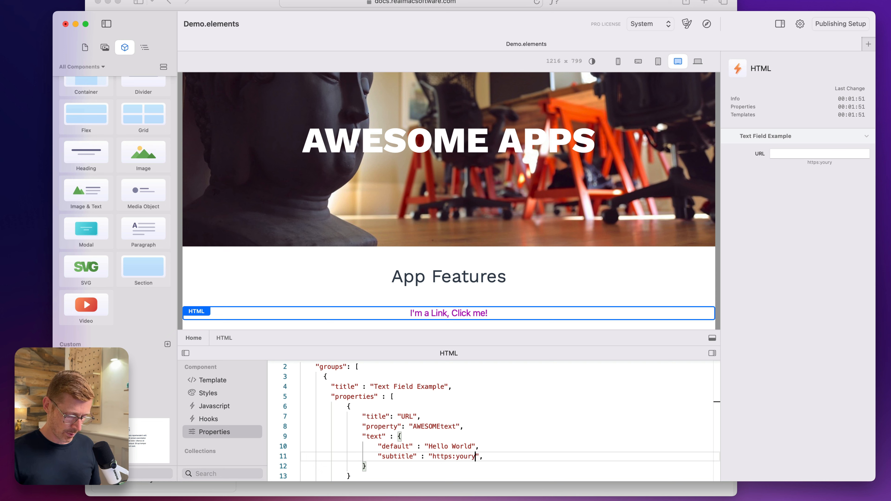
pyautogui.press('BackSpace')
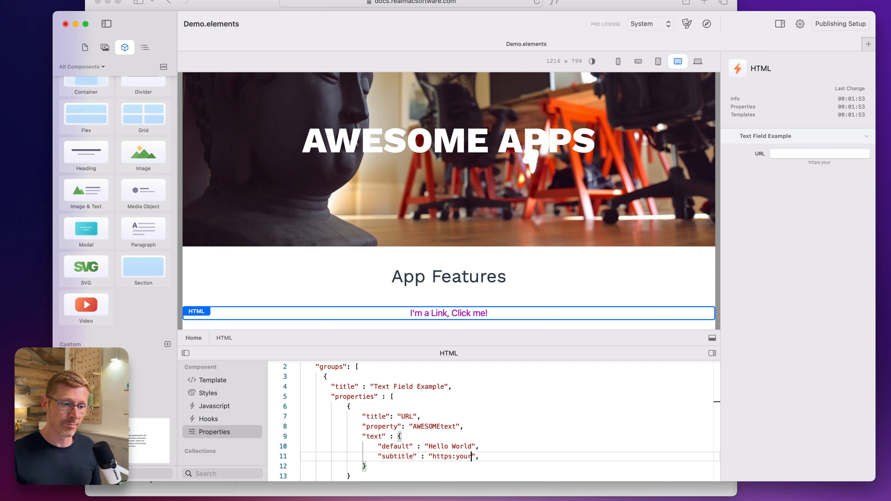
pyautogui.write('URL.com')
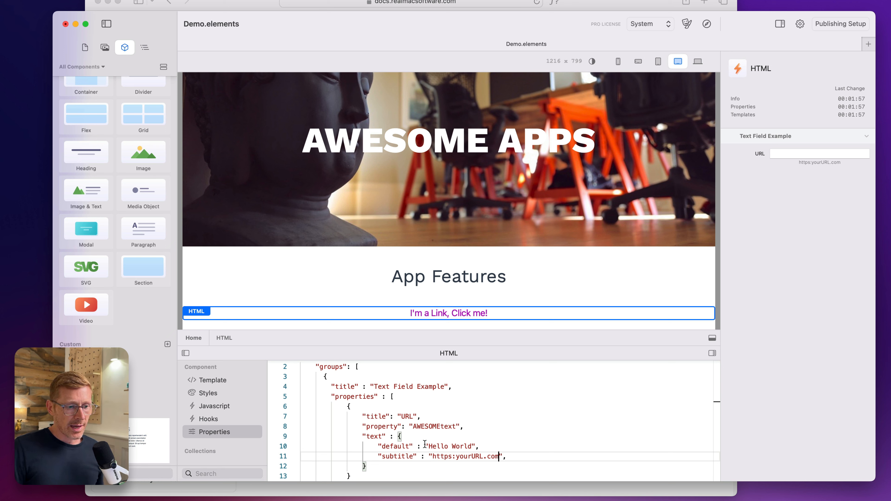
pyautogui.moveTo(425, 445); pyautogui.dragTo(477, 447)
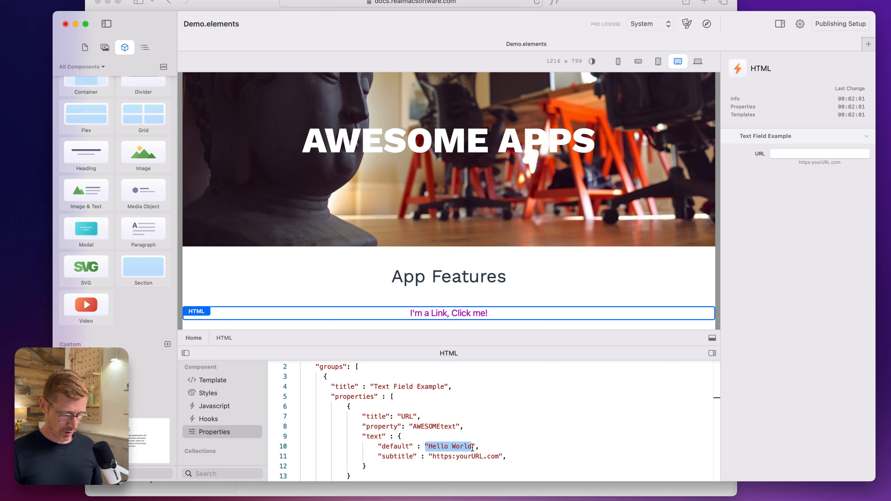
pyautogui.write('https://')
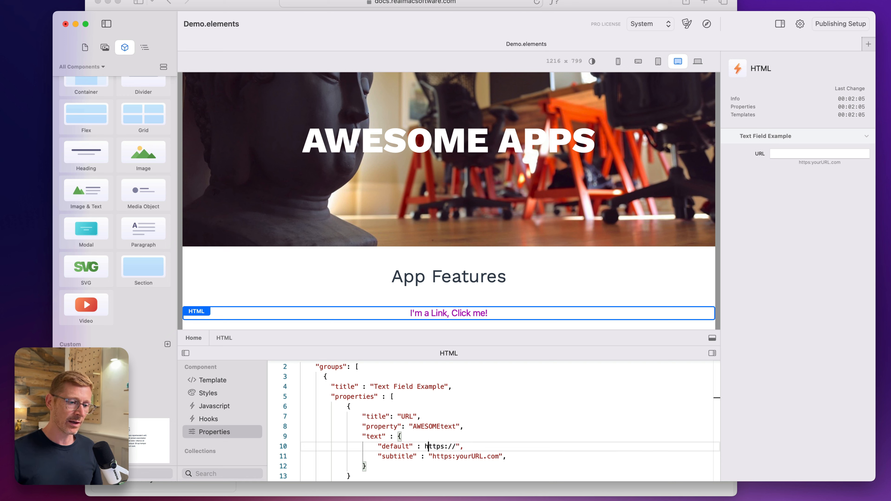
pyautogui.press('Left')
pyautogui.write('"')
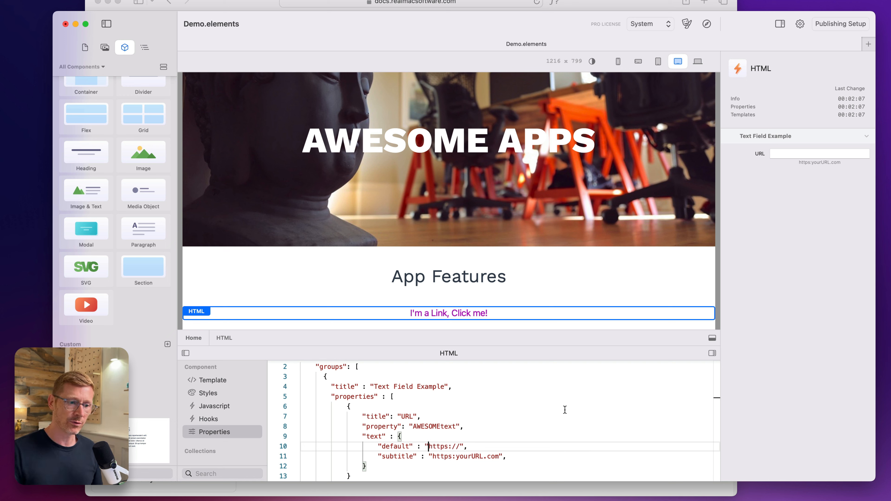
# Rename the URL field's property to customURL in the Properties code and copy the new name
pyautogui.moveTo(413, 426); pyautogui.dragTo(457, 426)
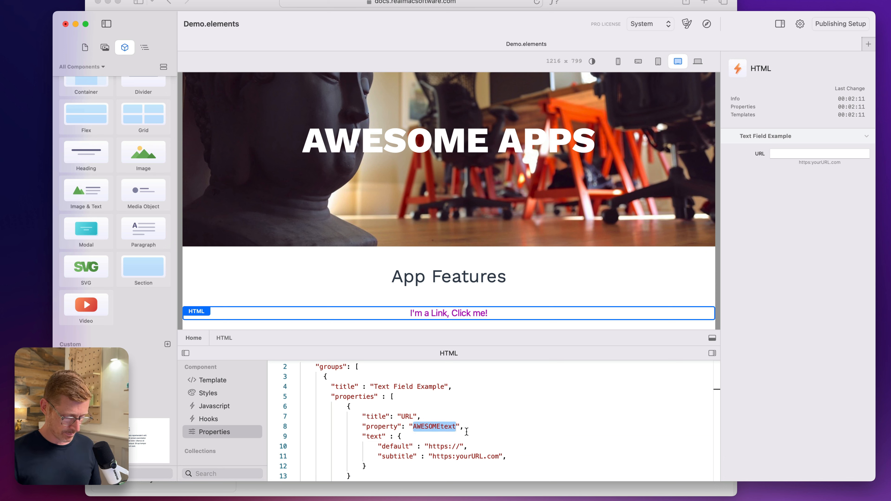
pyautogui.write('custom')
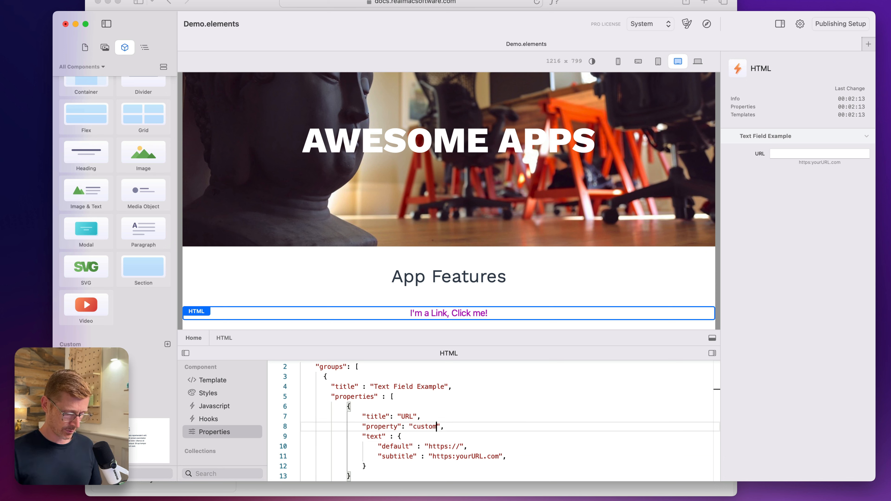
pyautogui.write('URL')
pyautogui.hotkey('alt', 'shift', 'Left')
pyautogui.press('super+c')
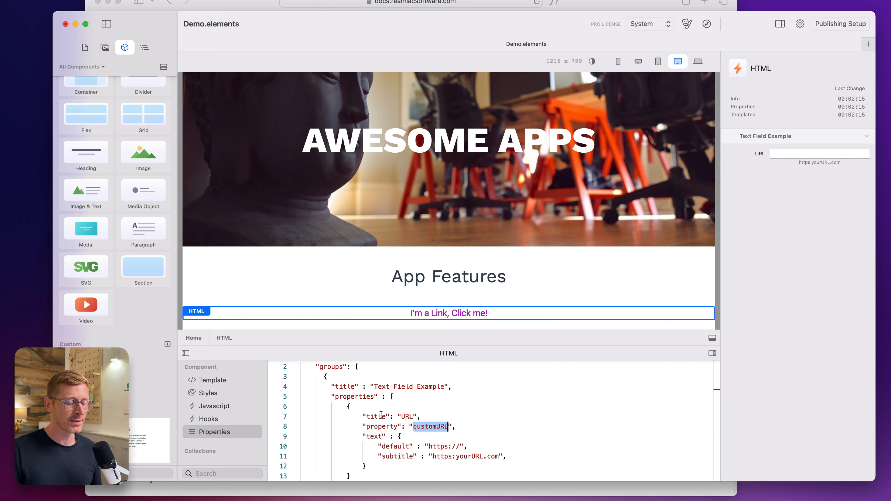
# Replace AWESOMEtext with customURL in the link's href in the Template code
pyautogui.click(212, 380)
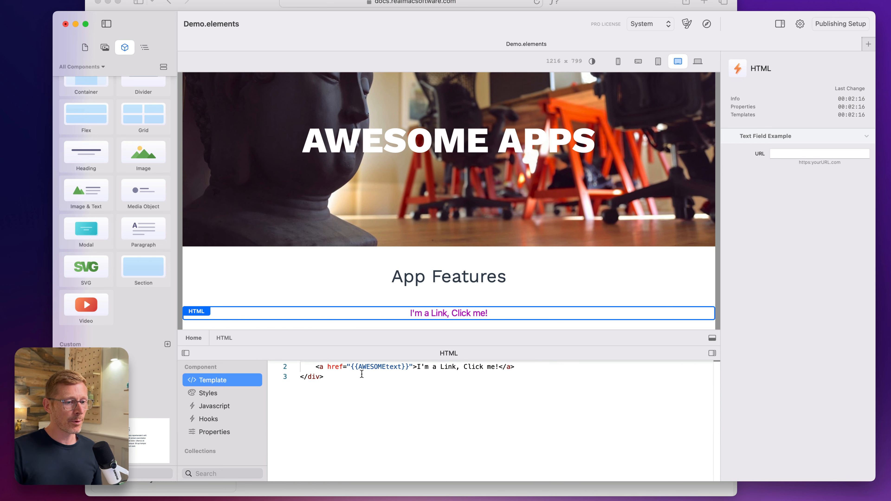
pyautogui.doubleClick(385, 367)
pyautogui.press('super+v')
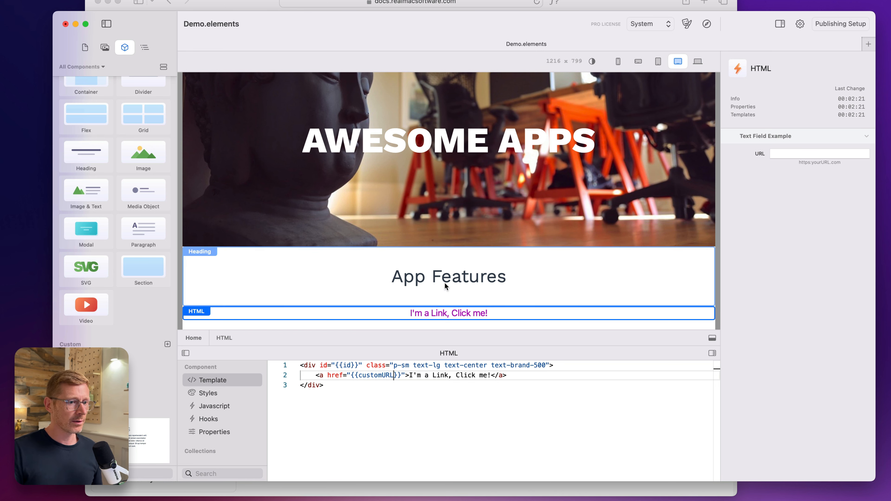
# Delete the HTML component from the page and place a fresh copy beneath the App Features heading
pyautogui.click(442, 296)
pyautogui.click(445, 315)
pyautogui.press('Delete')
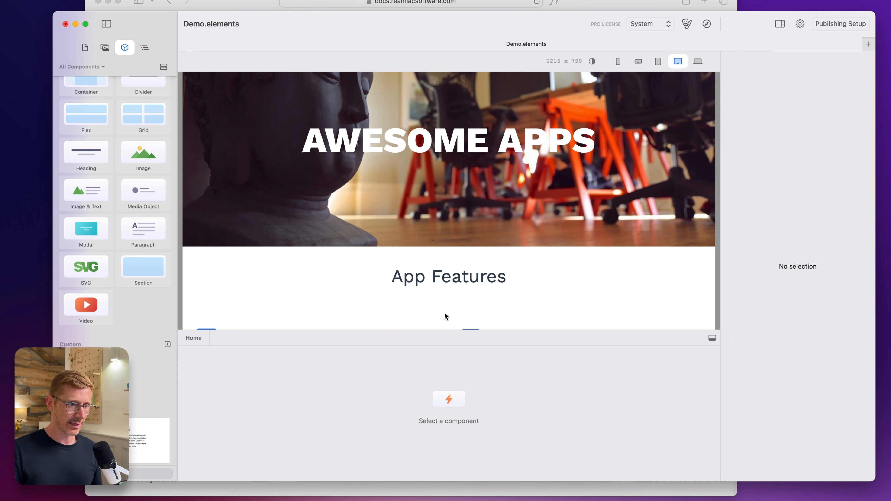
pyautogui.moveTo(89, 371); pyautogui.dragTo(503, 298)
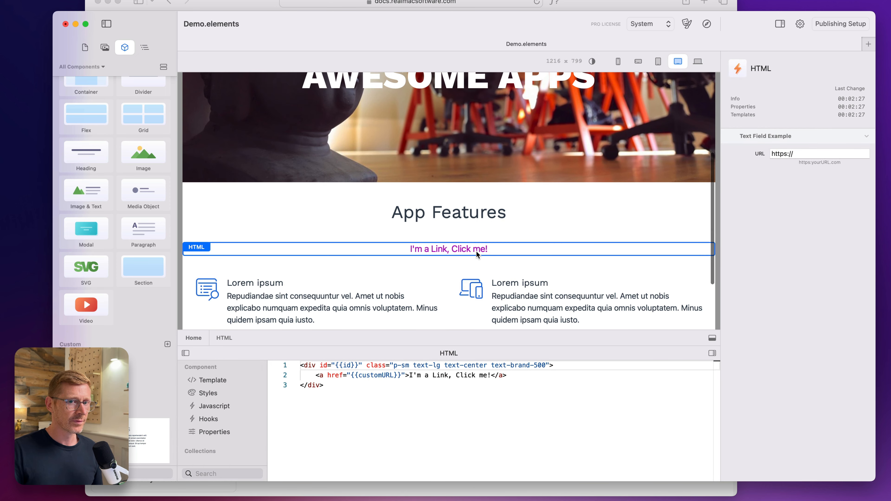
pyautogui.click(804, 153)
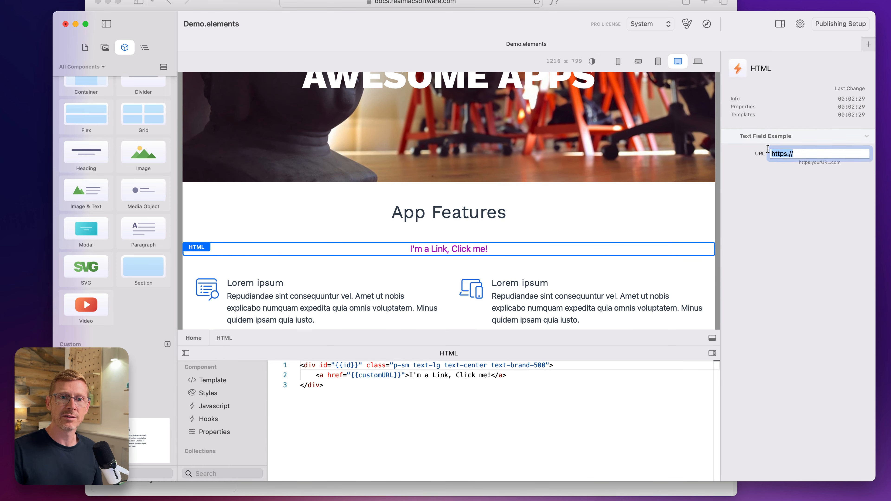
# Rename the custom HTML component as MYURL and reselect it on the page
pyautogui.click(438, 353)
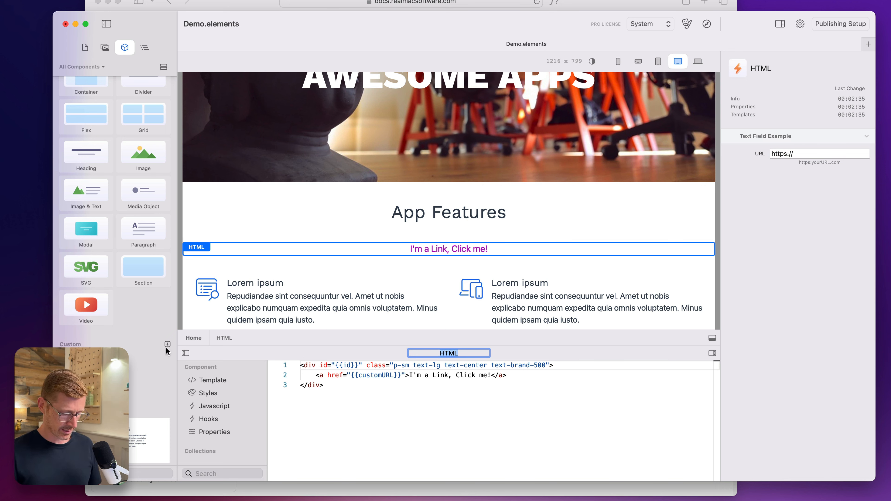
pyautogui.write('URL')
pyautogui.press('Left')
pyautogui.press('Left')
pyautogui.press('Left')
pyautogui.write('MY')
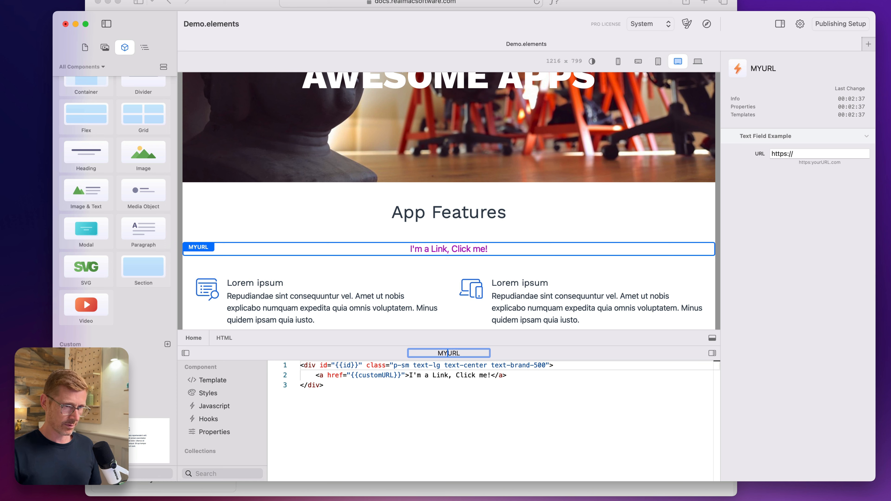
pyautogui.press('Return')
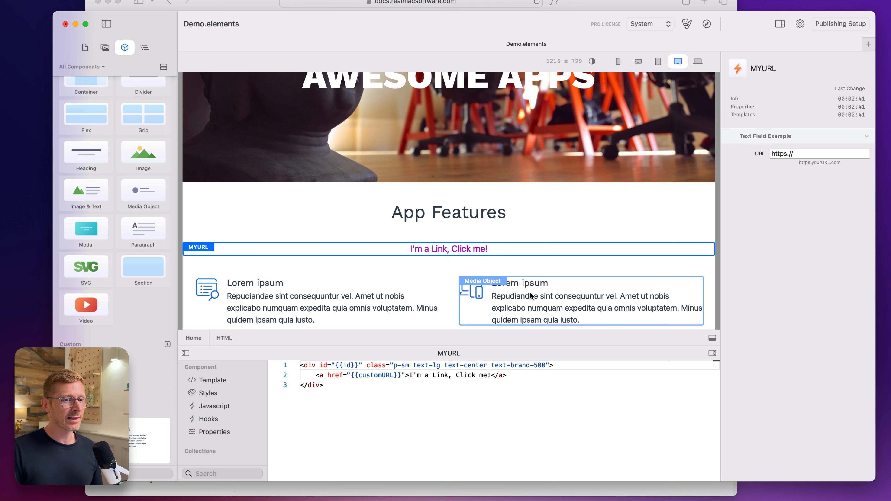
pyautogui.click(462, 320)
pyautogui.click(472, 243)
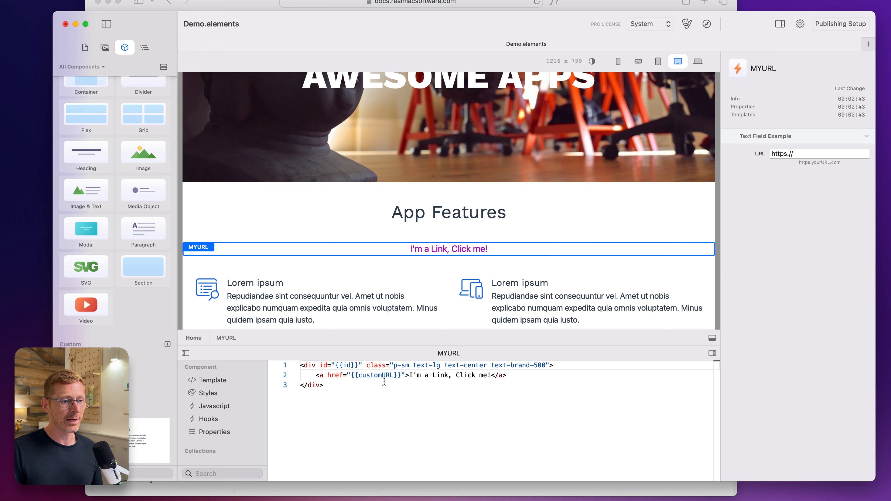
pyautogui.click(830, 156)
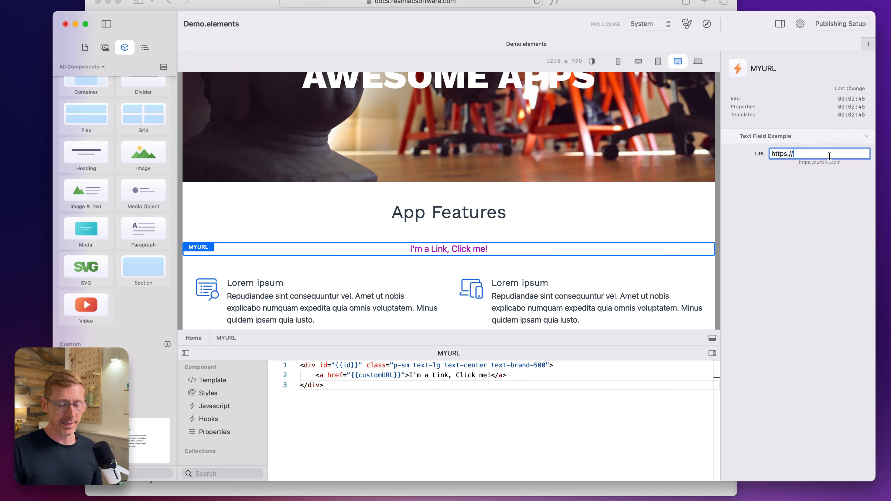
pyautogui.write('www.apple.com')
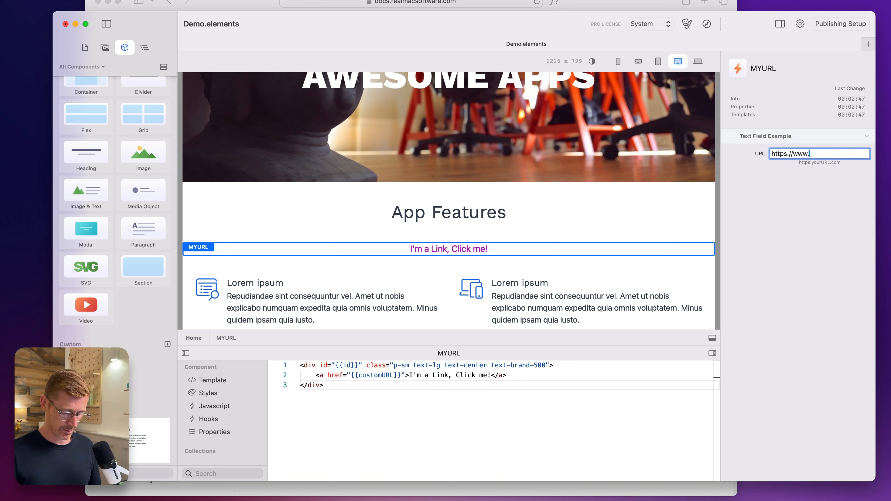
pyautogui.click(707, 23)
pyautogui.moveTo(636, 5); pyautogui.dragTo(717, 4)
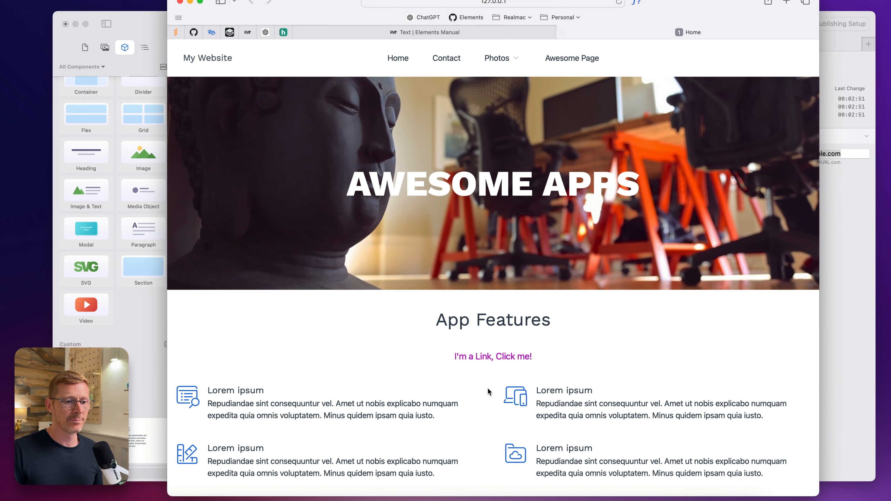
pyautogui.click(505, 357)
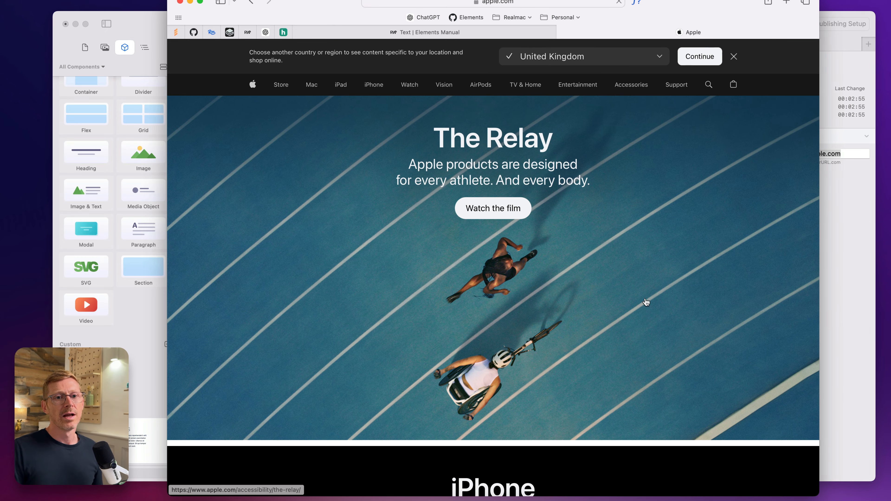
pyautogui.click(846, 201)
pyautogui.click(450, 250)
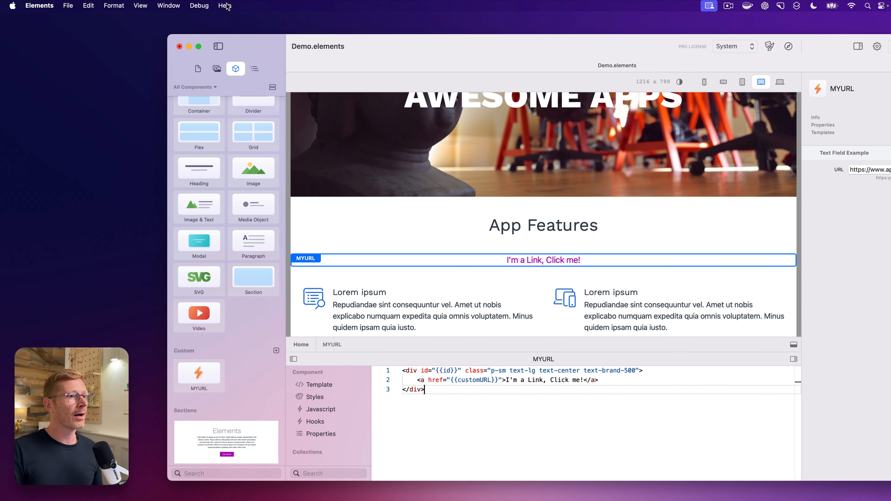
# Open the Elements Manual in the browser and look through its User Guide and Elements Language topics
pyautogui.click(227, 5)
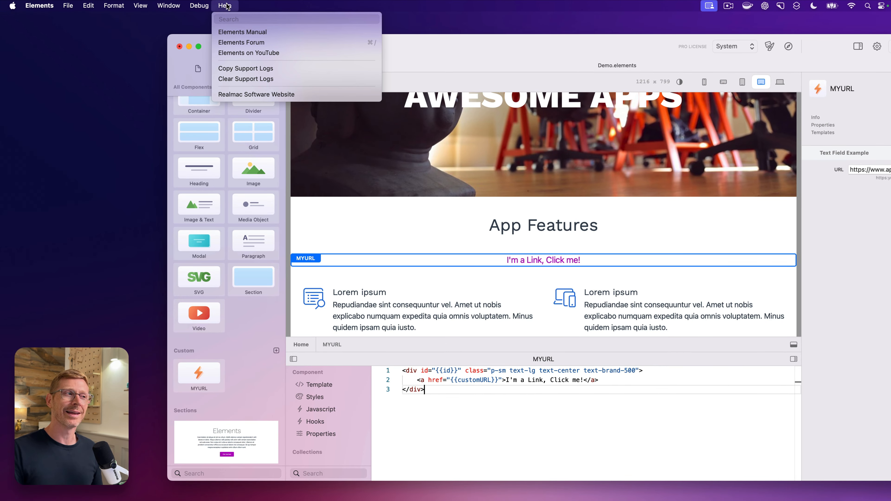
pyautogui.click(251, 31)
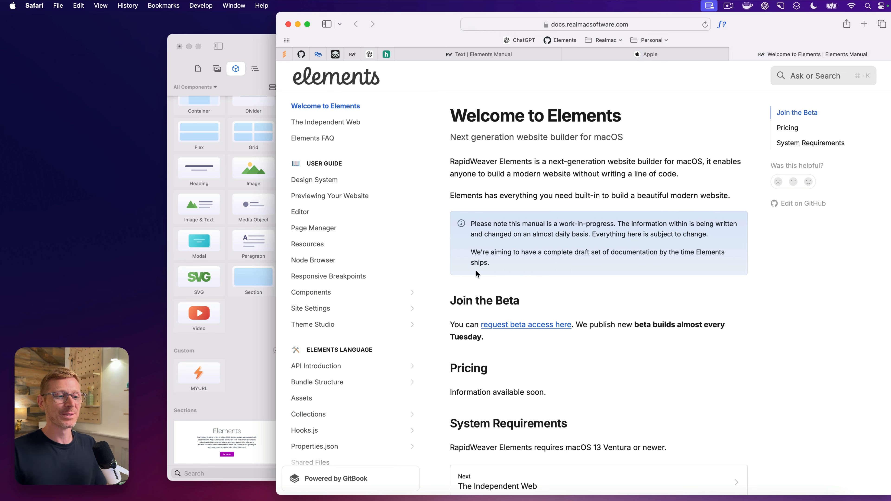
pyautogui.scroll(-5, 375, 334)
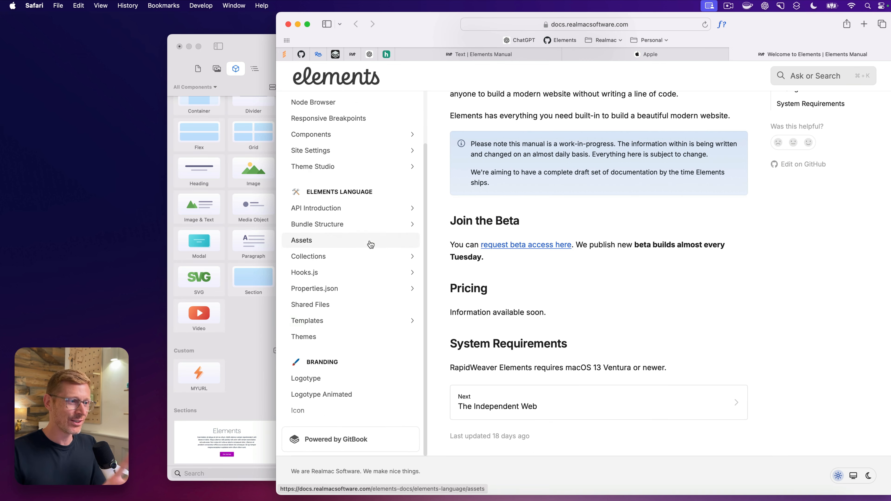
pyautogui.scroll(5, 368, 246)
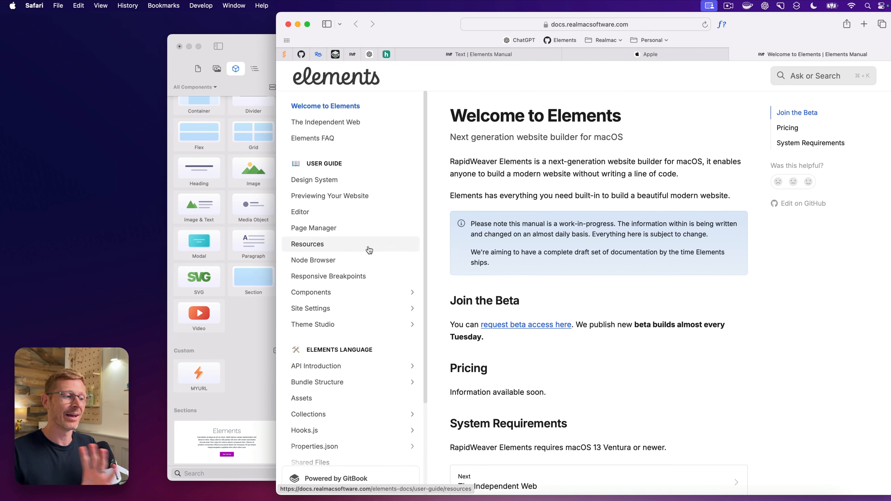
pyautogui.scroll(-1, 348, 446)
pyautogui.scroll(-1, 349, 439)
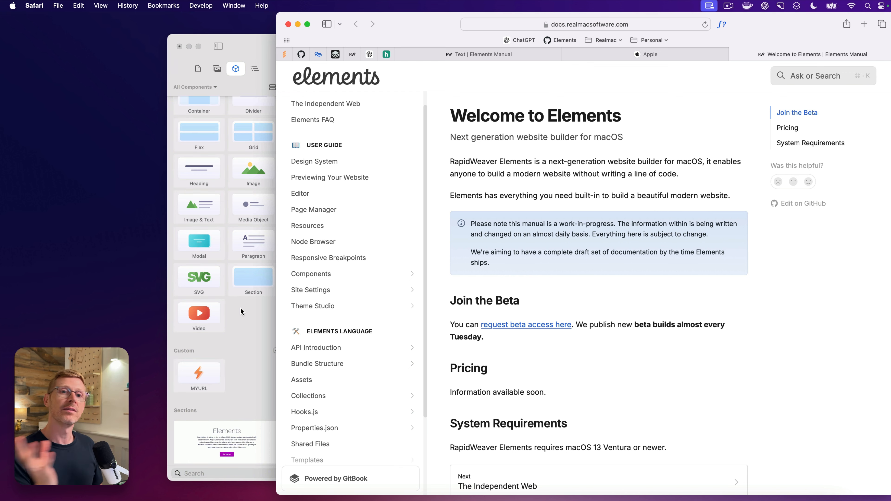
pyautogui.scroll(-5, 400, 371)
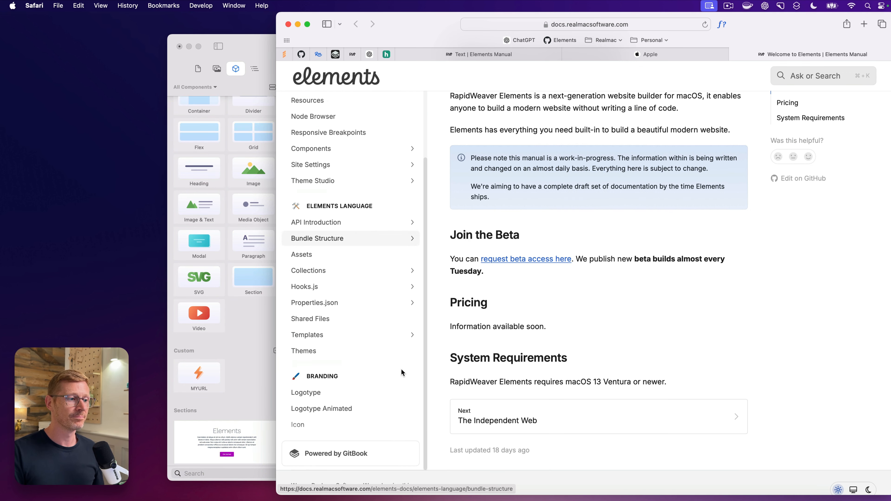
pyautogui.scroll(1, 410, 203)
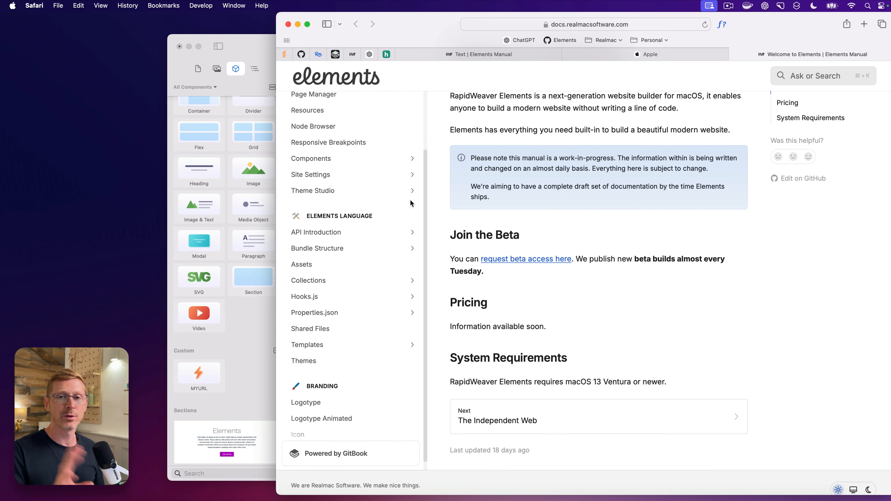
pyautogui.scroll(5, 389, 267)
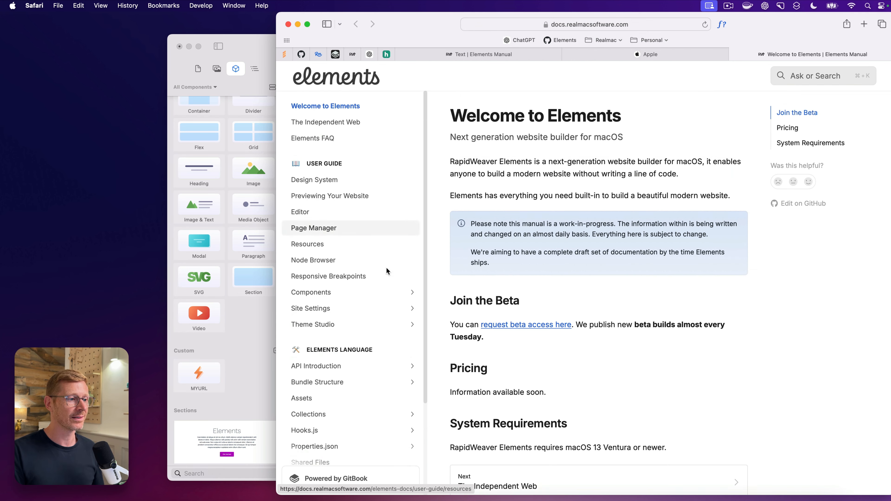
pyautogui.click(253, 337)
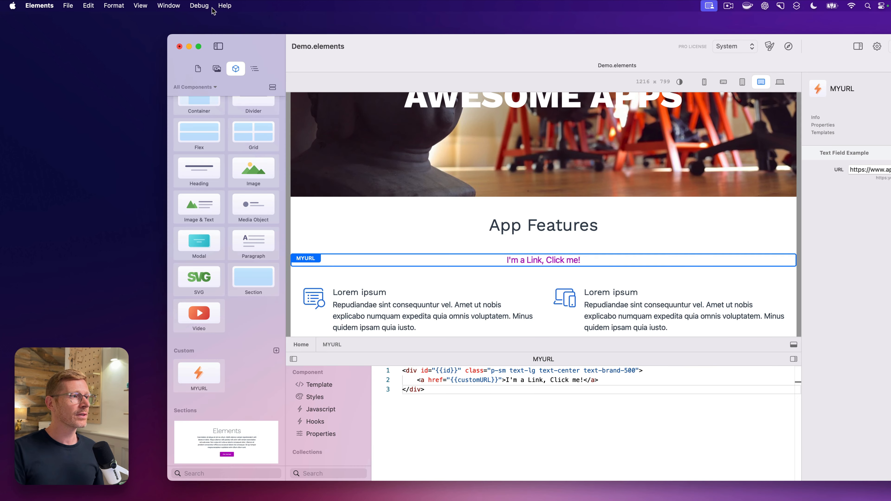
pyautogui.click(224, 6)
pyautogui.click(239, 5)
pyautogui.click(229, 9)
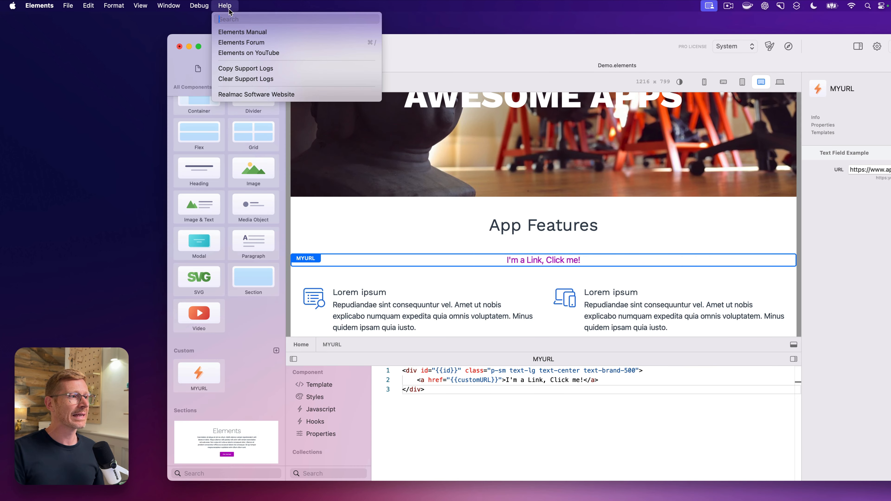
pyautogui.click(226, 7)
pyautogui.click(47, 7)
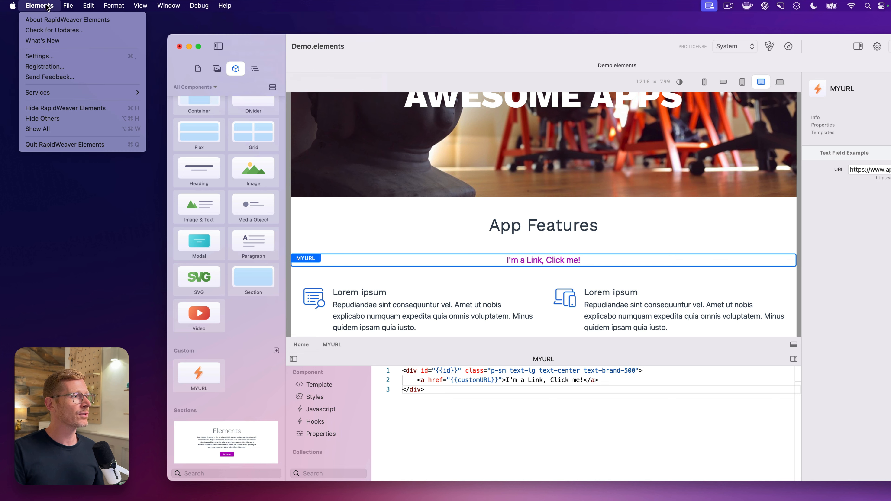
pyautogui.click(108, 79)
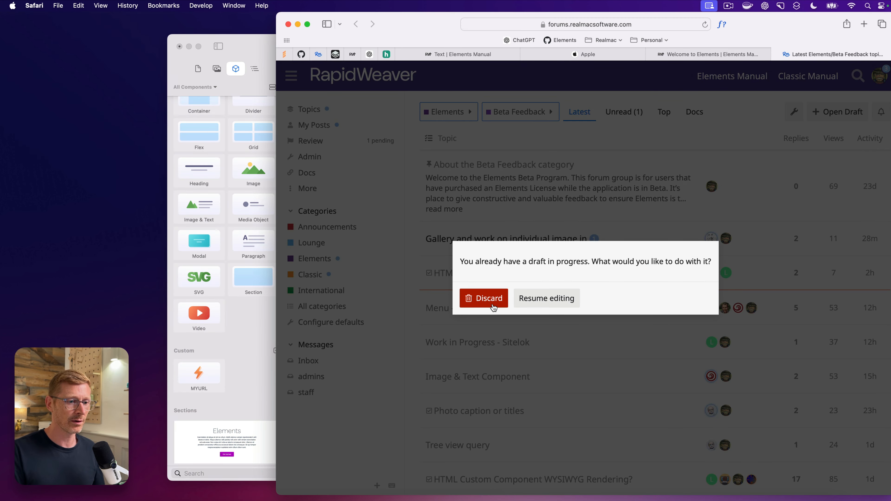
pyautogui.click(493, 307)
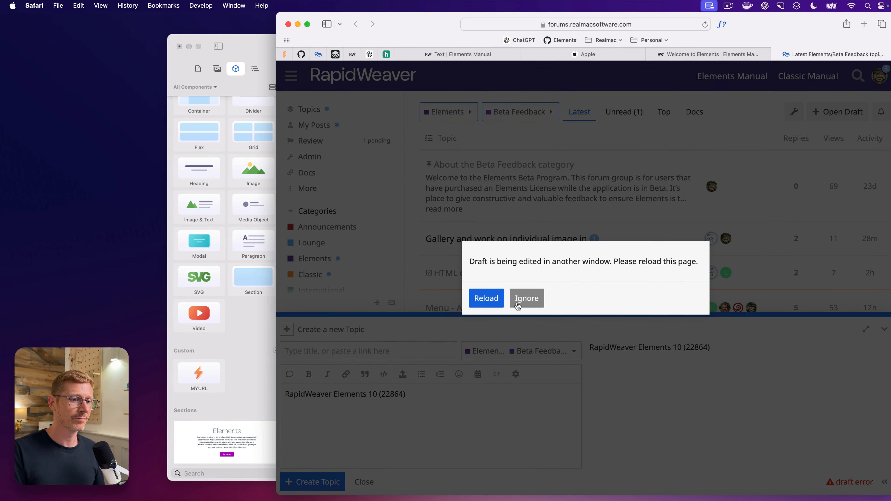
pyautogui.click(520, 302)
pyautogui.click(364, 482)
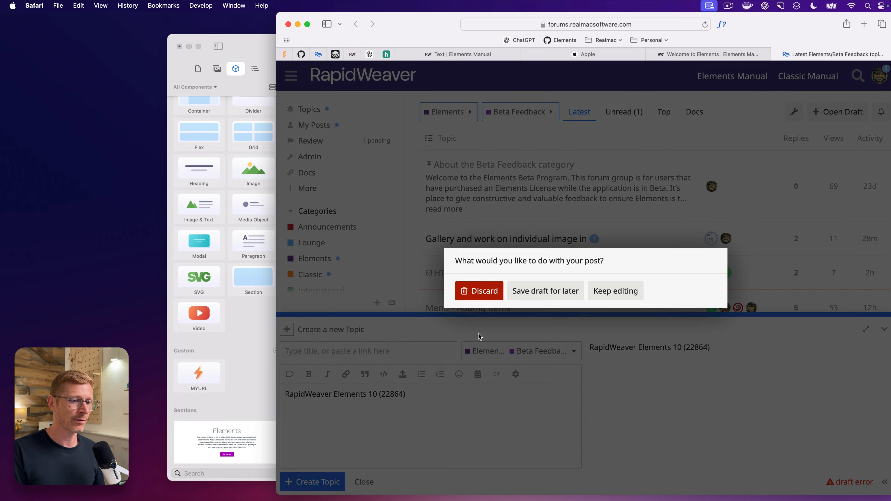
pyautogui.click(480, 291)
pyautogui.press('super+w')
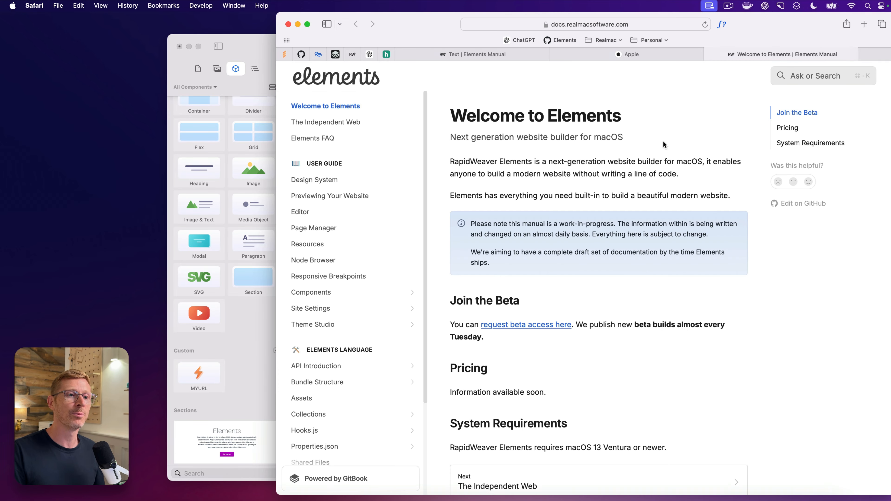
# Start a new Beta Feedback forum topic with Elements' Send Feedback command, discarding the existing draft and ignoring the draft conflict
pyautogui.click(270, 49)
pyautogui.click(56, 4)
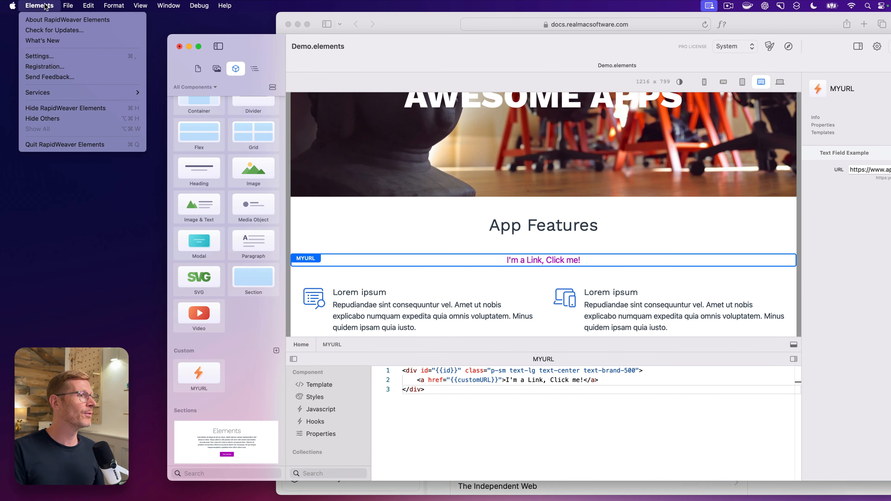
pyautogui.click(88, 82)
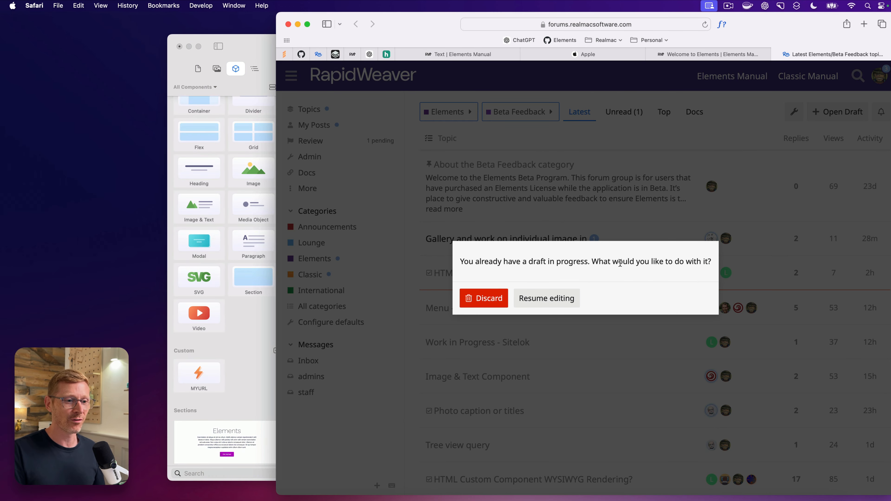
pyautogui.click(494, 300)
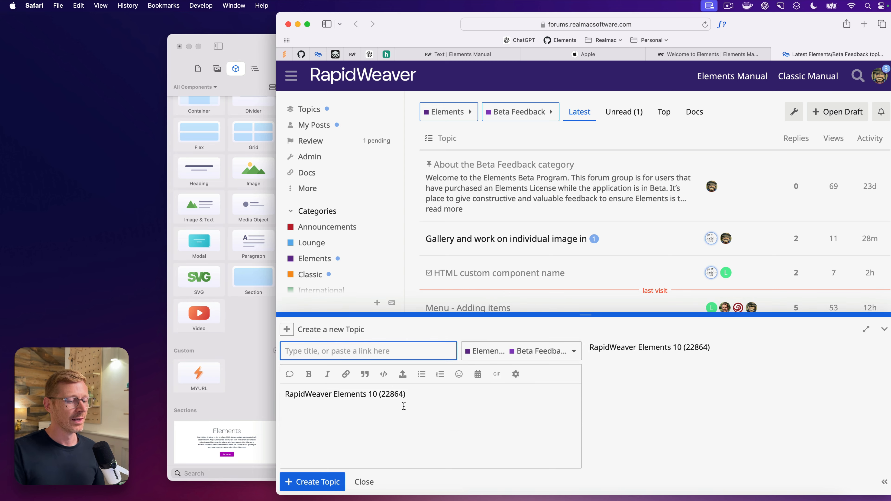
pyautogui.press('super+a')
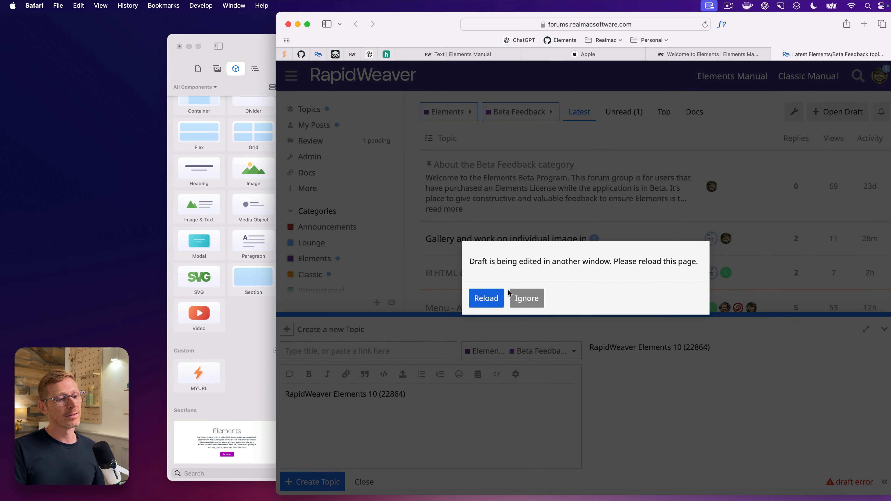
pyautogui.click(520, 301)
# Change the new topic's body to "Hey I'm using build 22864, and I hit a bug..." and add a blank line below
pyautogui.click(458, 400)
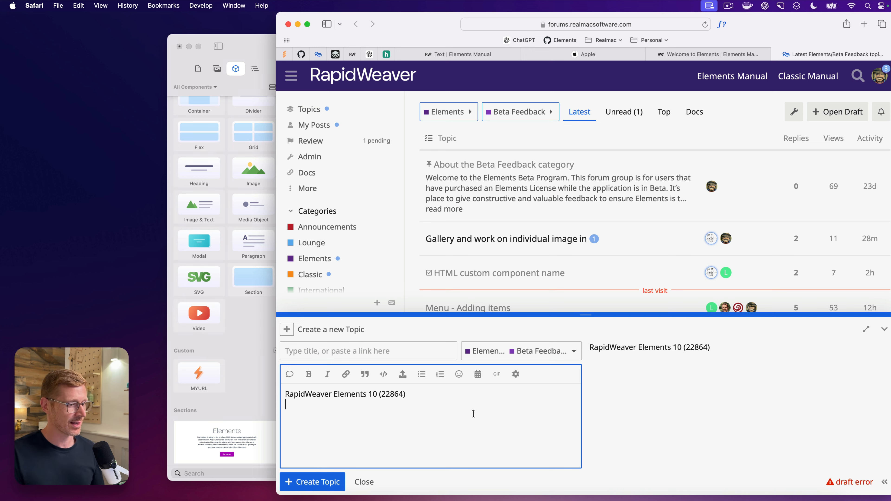
pyautogui.press('Return')
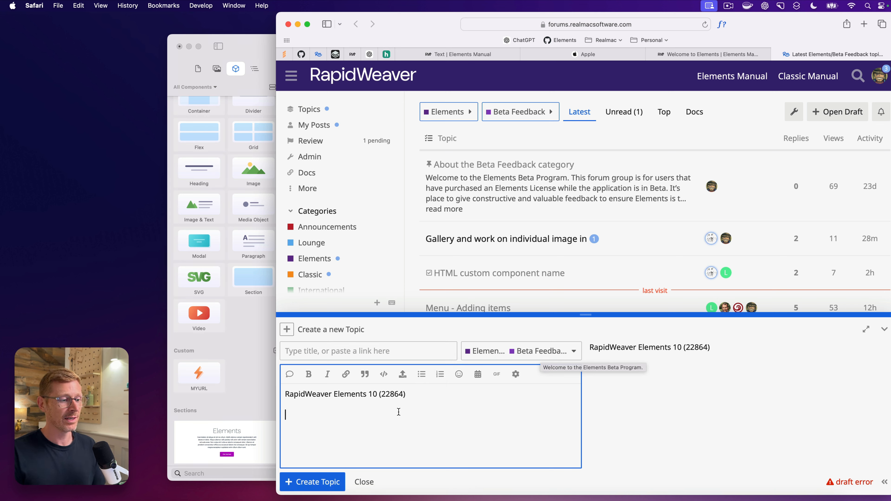
pyautogui.moveTo(411, 395); pyautogui.dragTo(382, 396)
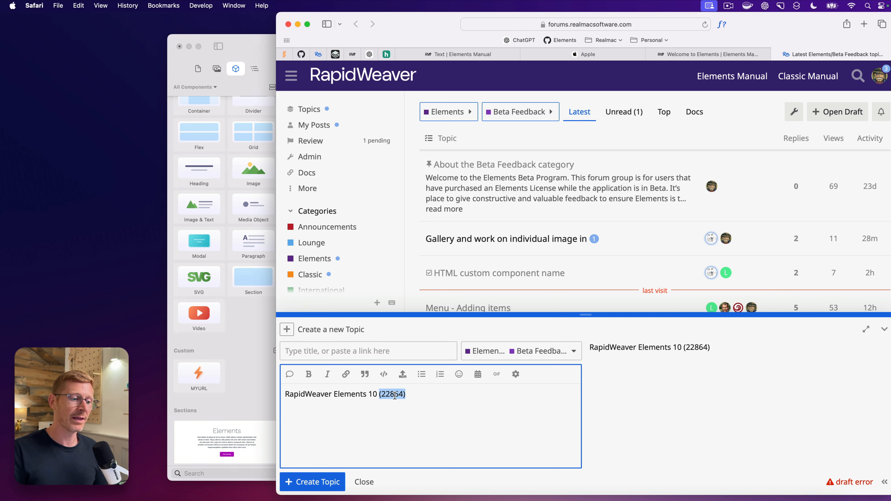
pyautogui.press('Left')
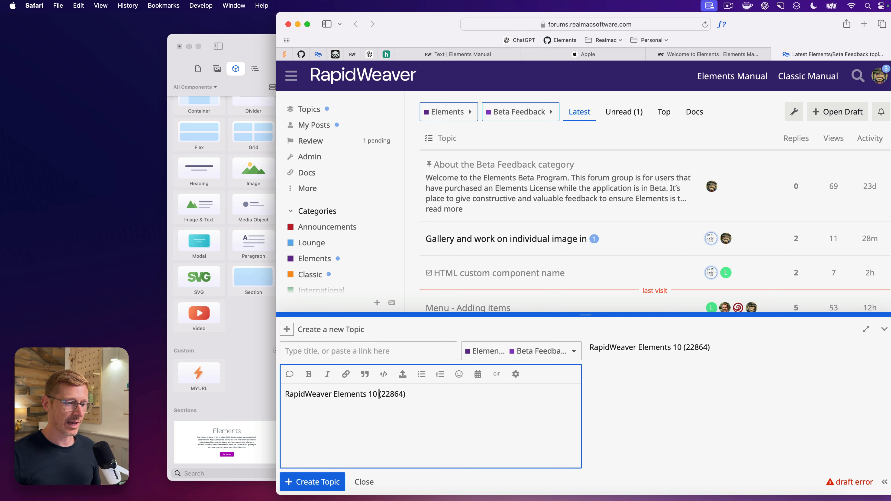
pyautogui.press('shift+super+Left')
pyautogui.write("Hey I'm usi")
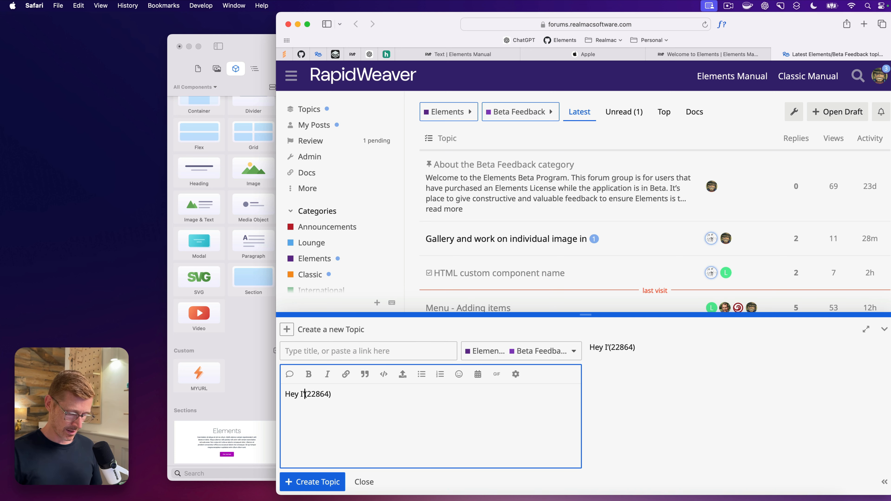
pyautogui.write('ng build')
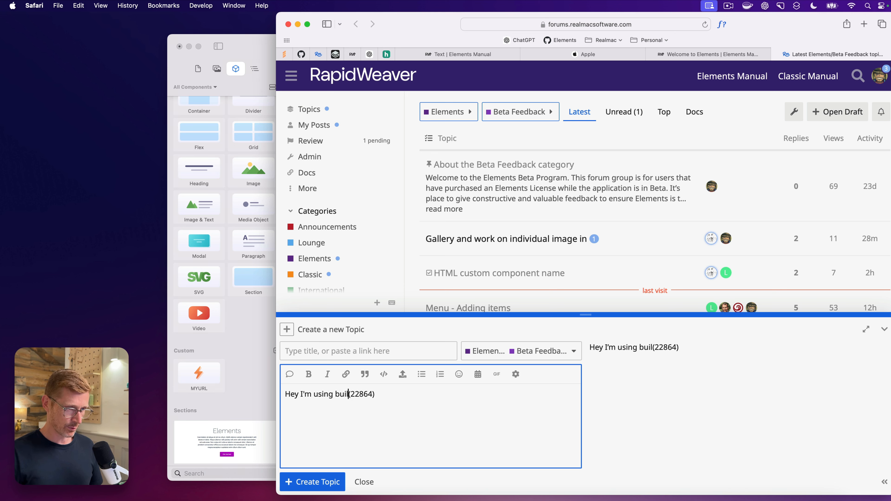
pyautogui.press('BackSpace')
pyautogui.press('Down')
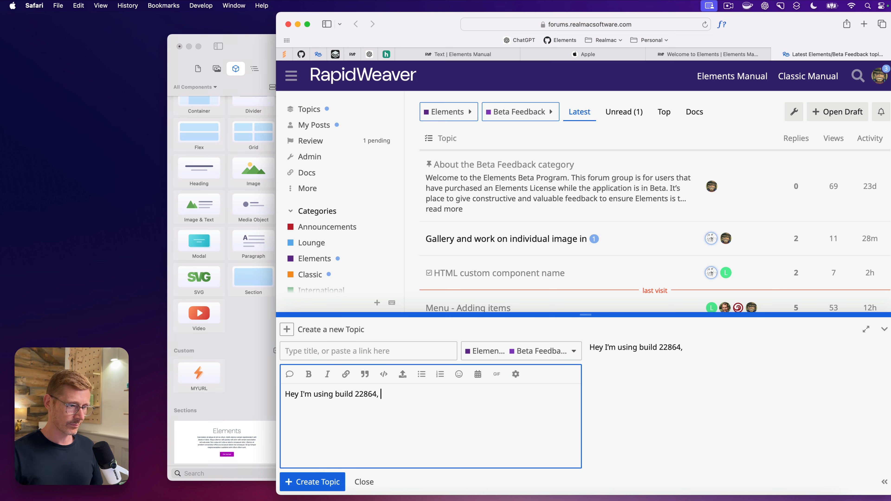
pyautogui.write('and I hit a bug/.')
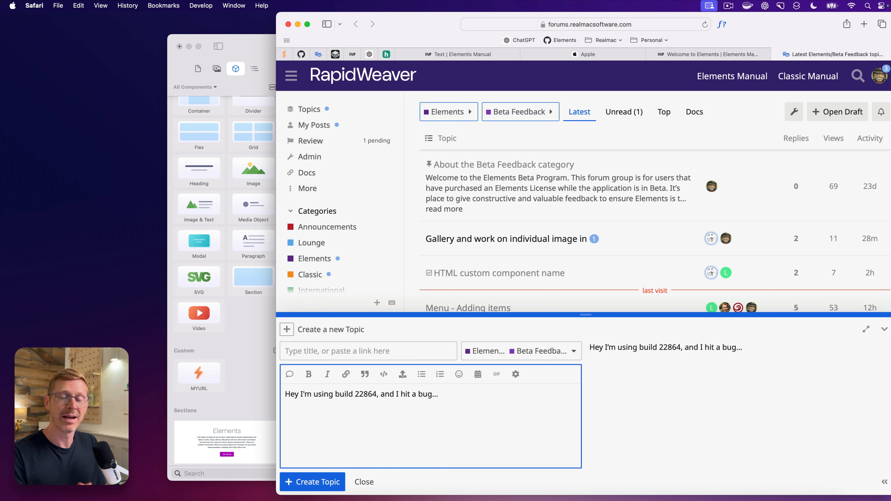
pyautogui.press('Return')
pyautogui.press('Return')
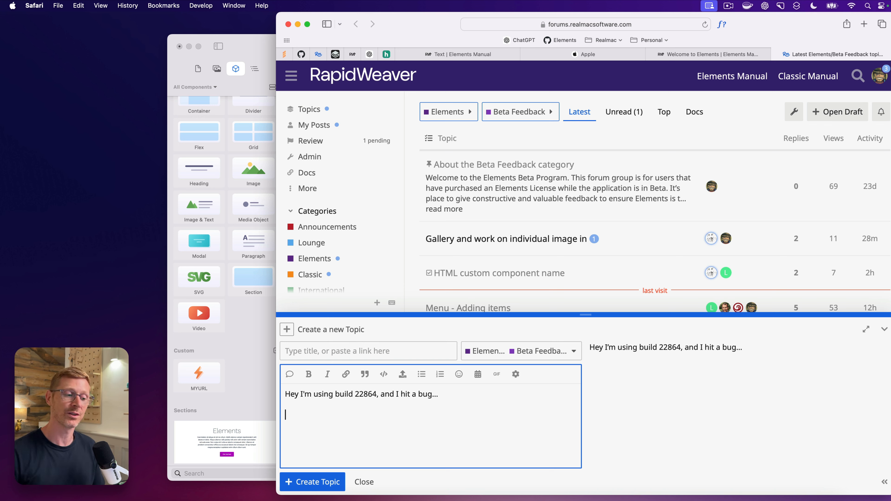
# Switch back to the Elements project and look up the Send Feedback command
pyautogui.click(247, 315)
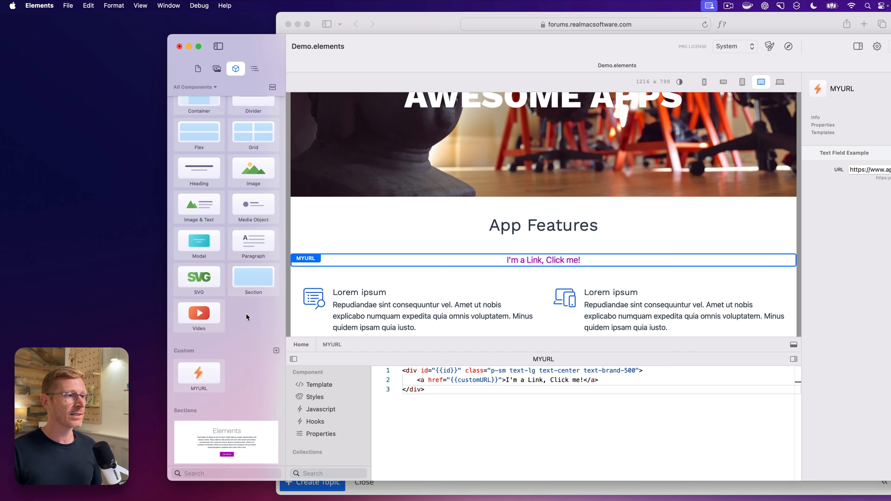
pyautogui.click(68, 5)
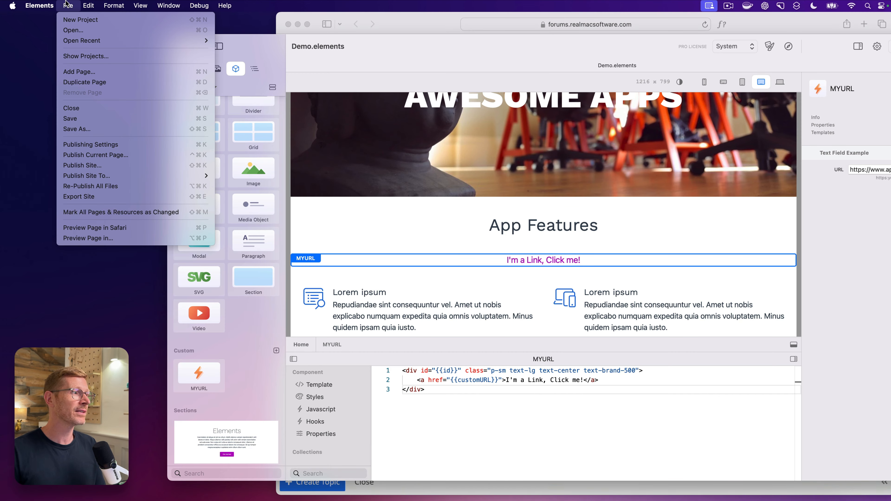
pyautogui.moveTo(50, 3)
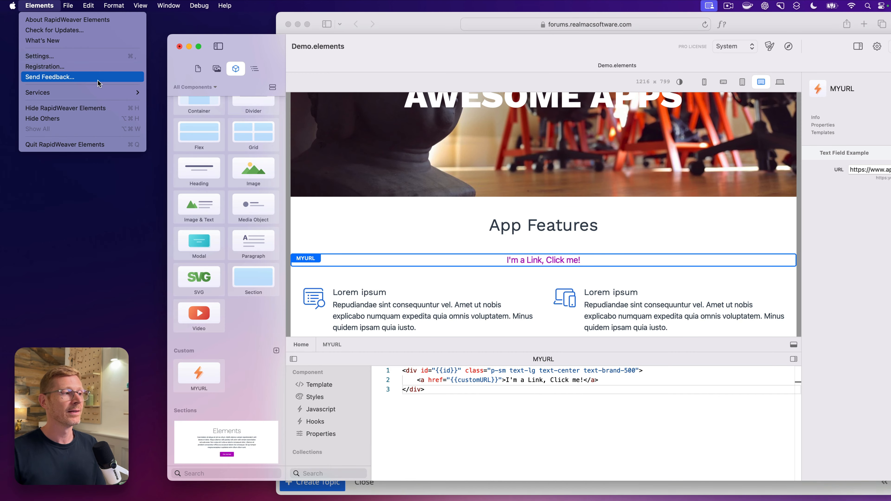
pyautogui.click(678, 252)
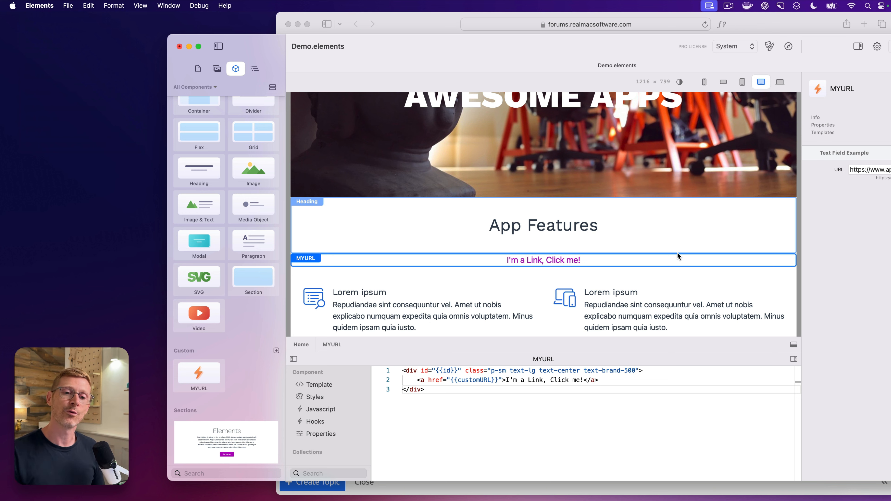